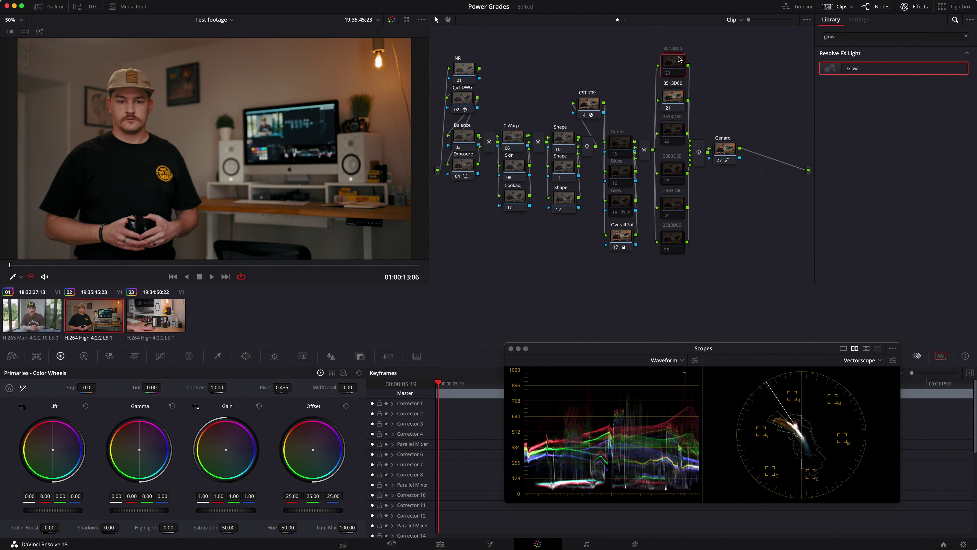
Step: Preview the 2383D55 film print node on the clip, then inspect the CST-709 node's color space transform settings
left_click(673, 174)
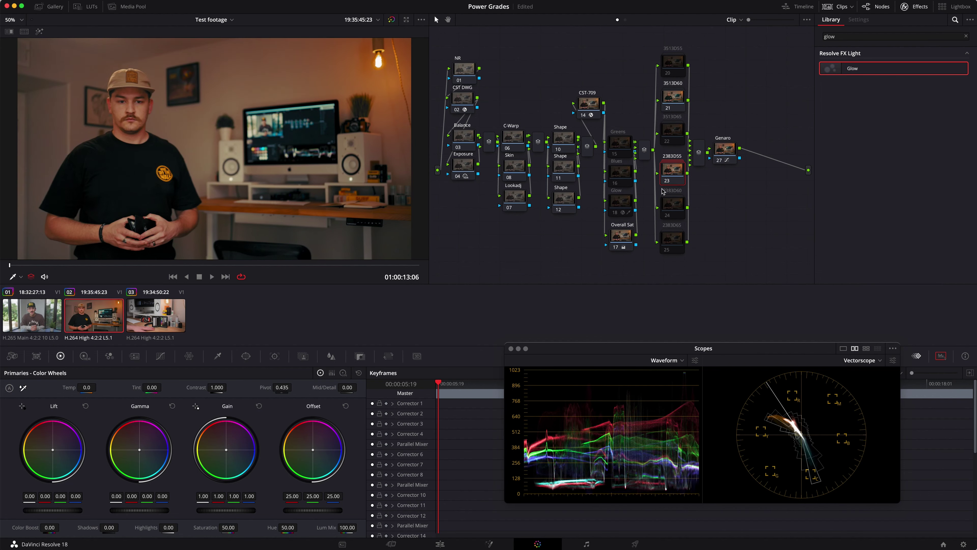
left_click(590, 103)
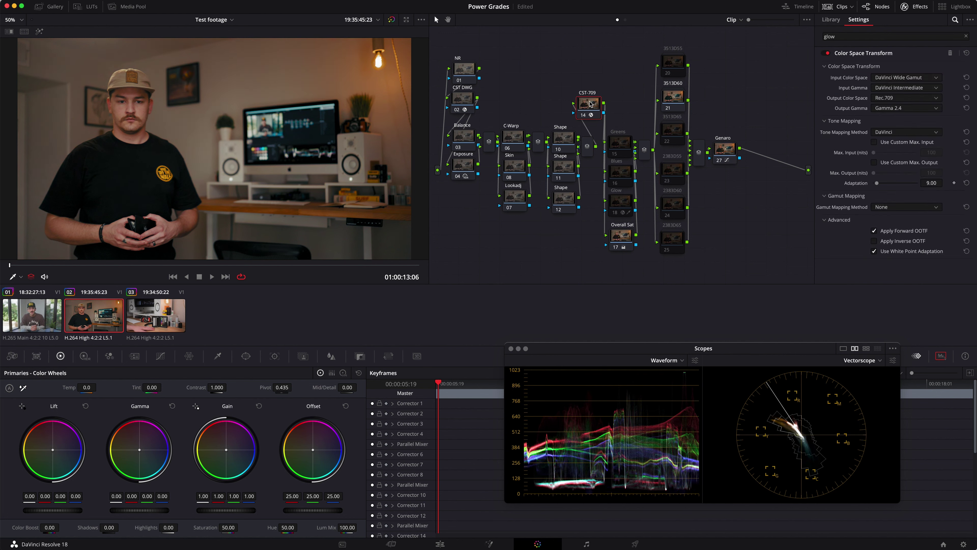
Step: Adjust the key output gain of the 3513D60 node to change the strength of the film print look
left_click(671, 96)
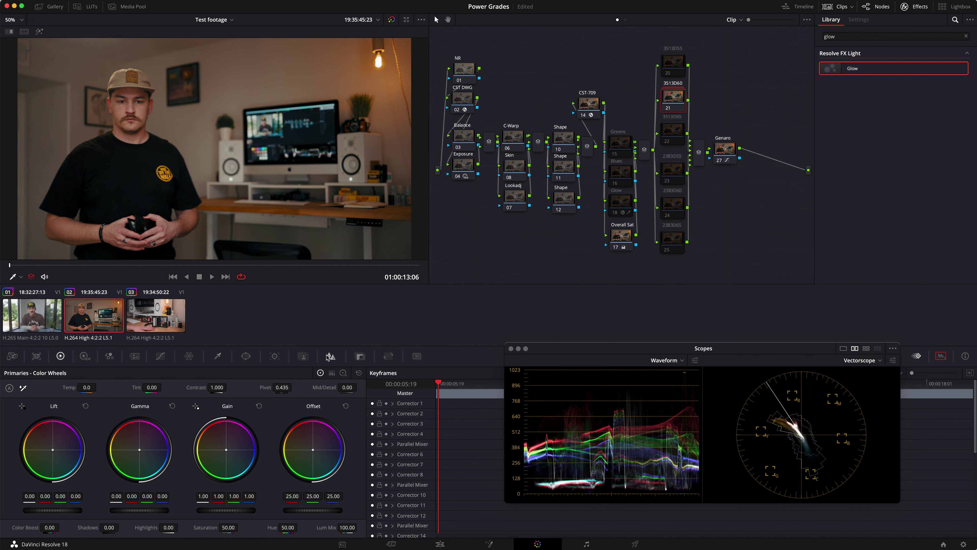
left_click(360, 356)
left_click_drag(278, 453, 750, 498)
left_click_drag(279, 455, 473, 302)
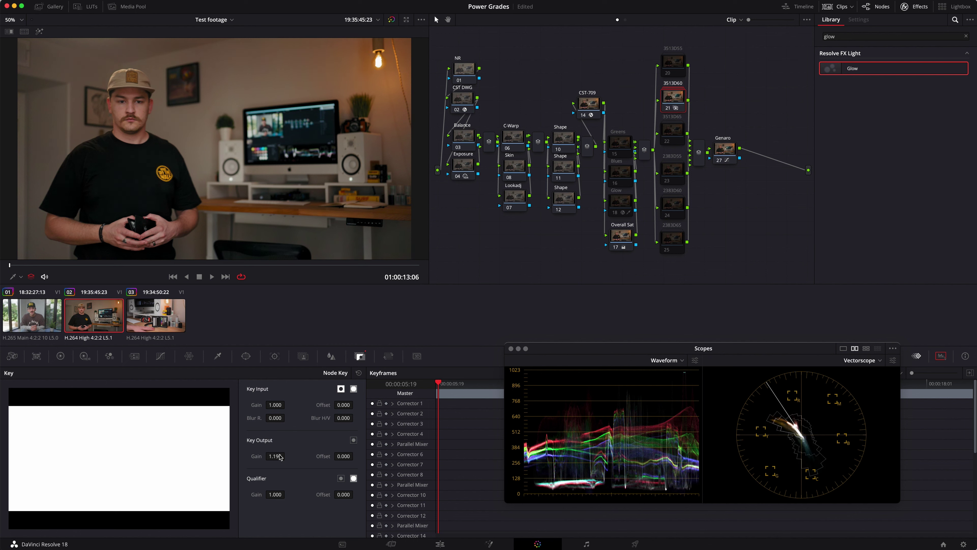
mouse_move(274, 452)
left_mouse_down()
mouse_move(196, 434)
mouse_move(521, 281)
mouse_move(441, 303)
mouse_move(521, 279)
mouse_move(279, 459)
left_mouse_up()
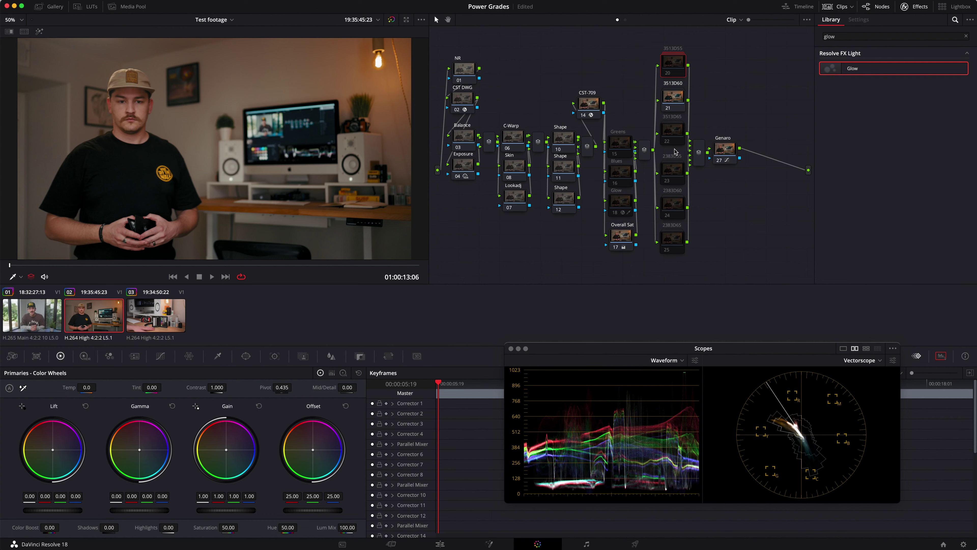
Step: Preview the 2383D55 film print node, turn it off again and select the CST-709 node
left_click(673, 172)
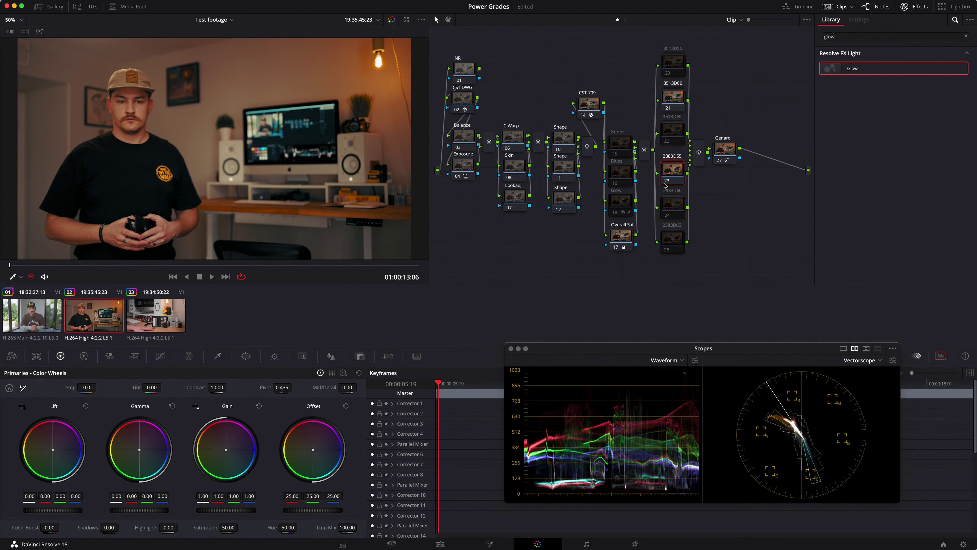
key("ctrl+d")
left_click(590, 103)
Step: Fine-tune the intensity of the 3513D60 film print node through its key output gain
left_click(663, 92)
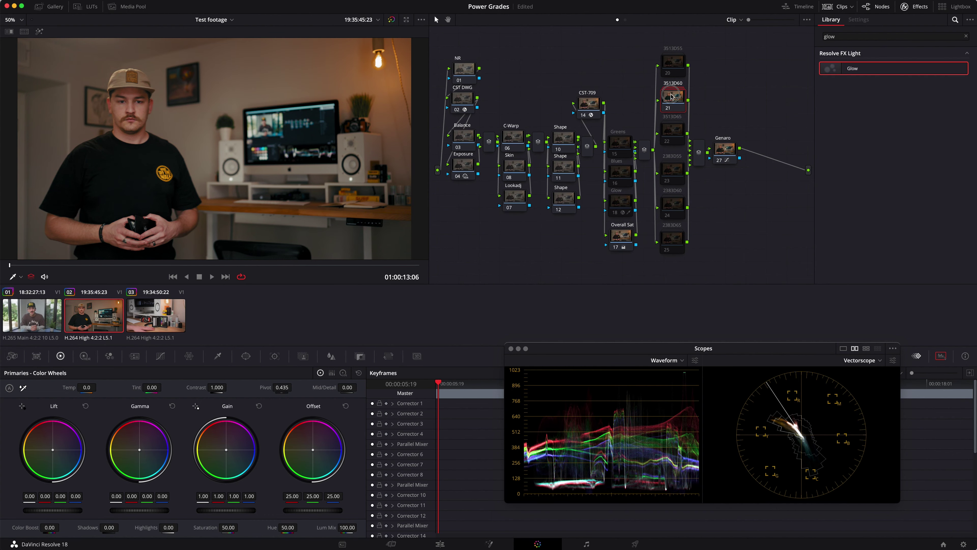
left_click(359, 356)
mouse_move(277, 453)
left_mouse_down()
mouse_move(118, 453)
mouse_move(651, 478)
mouse_move(751, 494)
mouse_move(278, 454)
mouse_move(110, 421)
mouse_move(507, 285)
mouse_move(279, 457)
left_mouse_up()
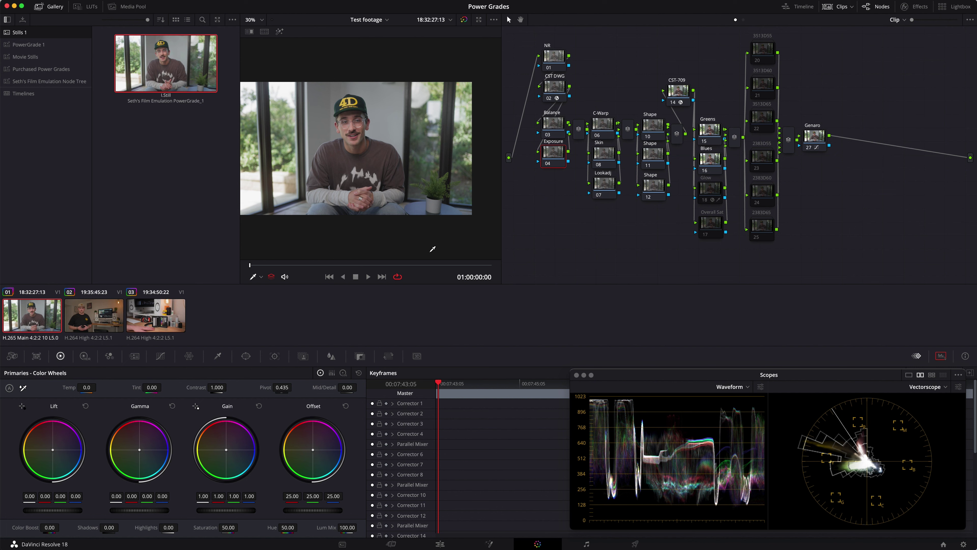
Step: Remove the "_1" suffix from the label of the Film Emulation PowerGrade still
right_click(177, 66)
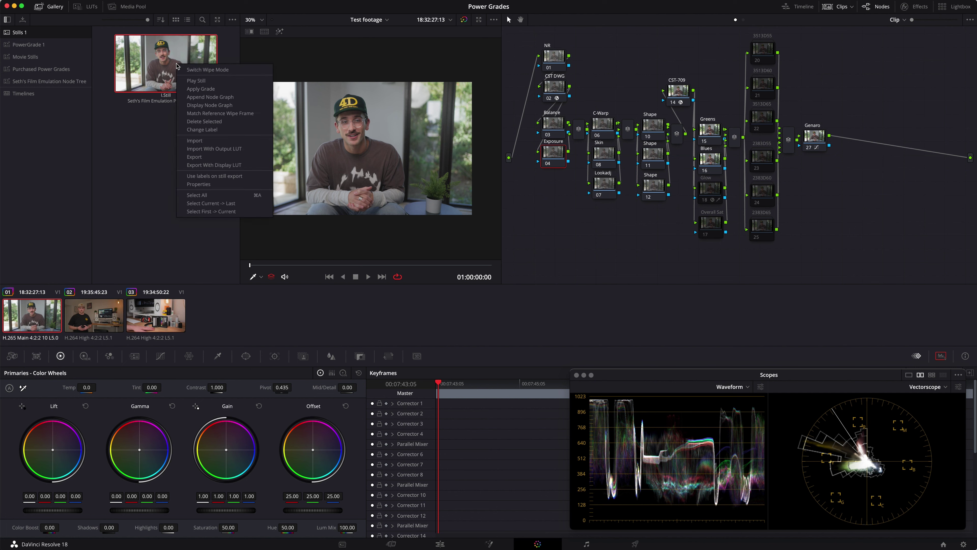
left_click(211, 135)
key("Right")
key("BackSpace")
key("BackSpace")
key("Return")
Step: Apply the grade of the Film Emulation PowerGrade still to the first clip
left_click(198, 40)
right_click(198, 40)
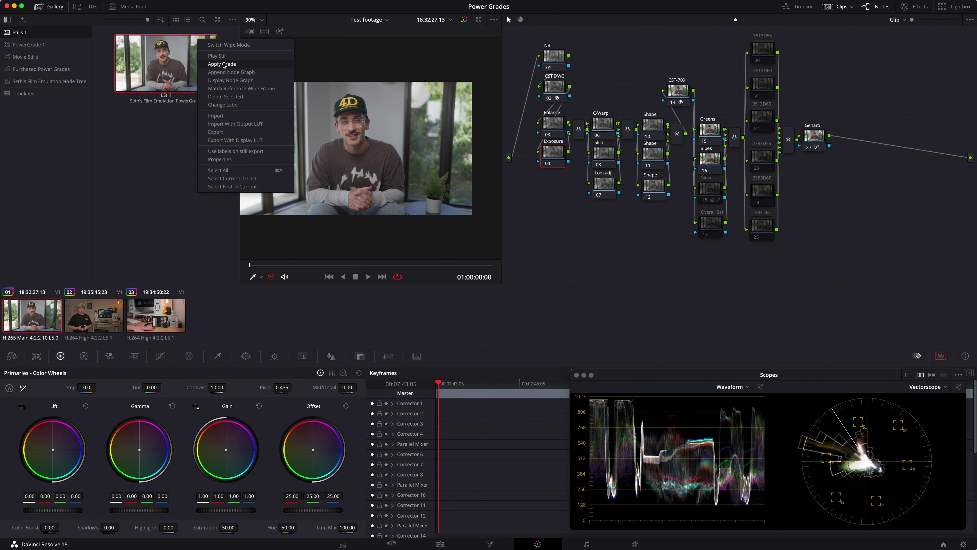
left_click(220, 62)
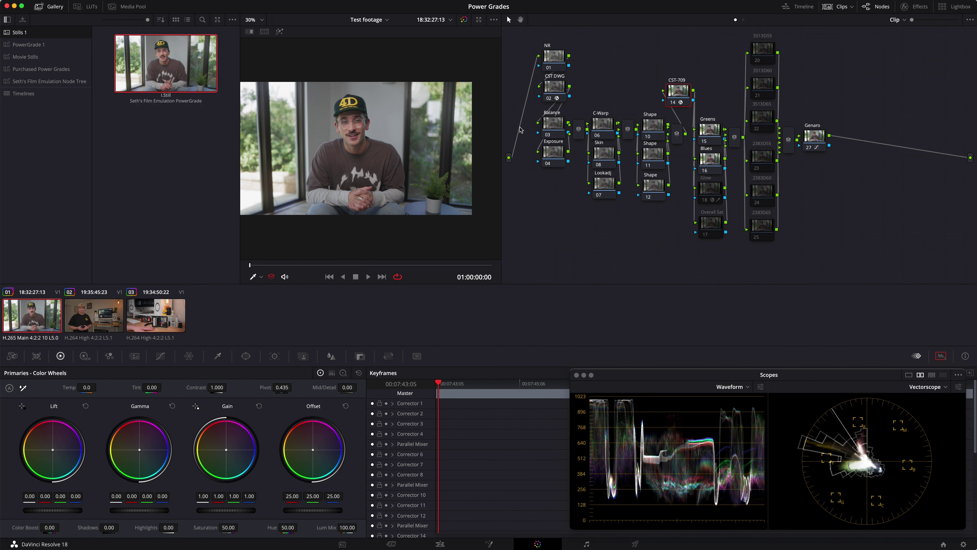
Step: Inspect the Color Space Transform settings of the CST DWG and CST-709 nodes
left_click(557, 96)
left_click(907, 6)
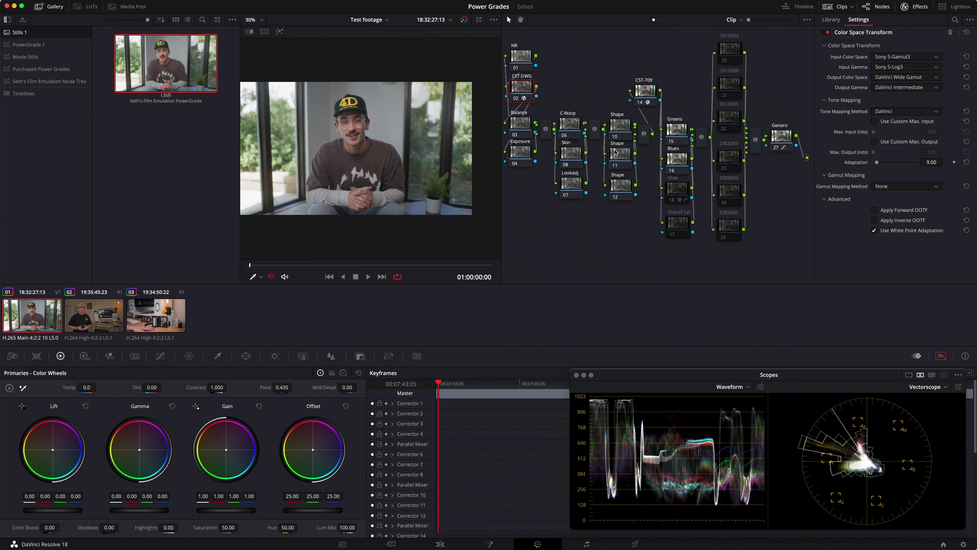
left_click(646, 90)
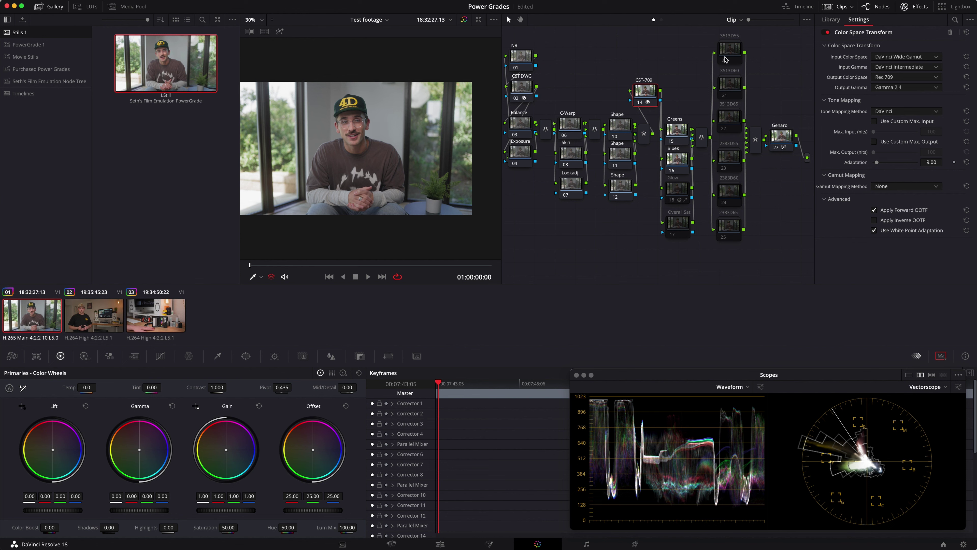
Step: Toggle the 3513D60 and 3513D65 film print nodes on and off to compare their looks on the clip
left_click(728, 90)
key("ctrl+d")
left_click(735, 128)
key("ctrl+d")
left_click(734, 88)
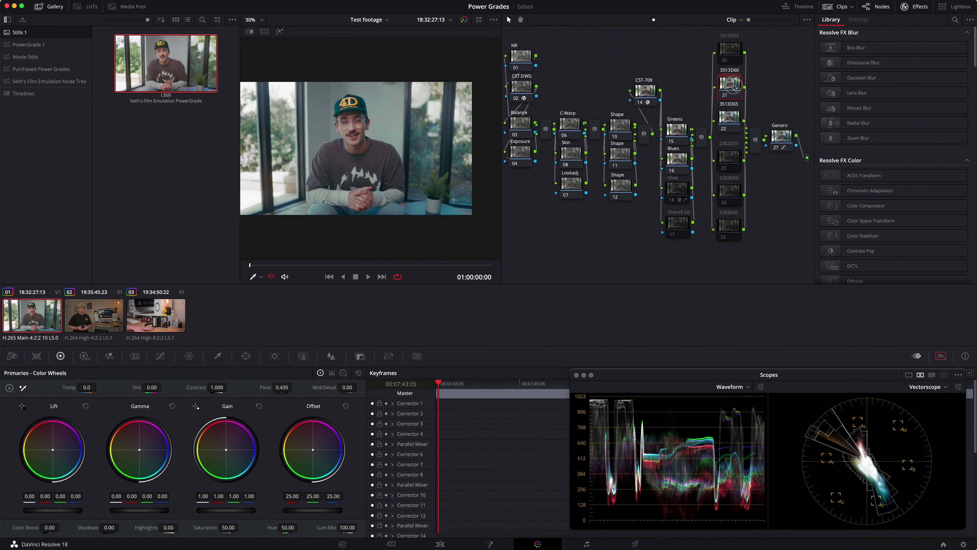
key("ctrl+d")
key("ctrl+d")
key("ctrl+d")
left_click(731, 129)
key("ctrl+d")
key("ctrl+d")
key("ctrl+d")
Step: Toggle the 2383D55, 2383D60 and 2383D65 film print nodes on and off one by one to compare their looks
left_click(730, 154)
key("ctrl+d")
key("ctrl+d")
left_click(727, 186)
key("ctrl+d")
key("ctrl+d")
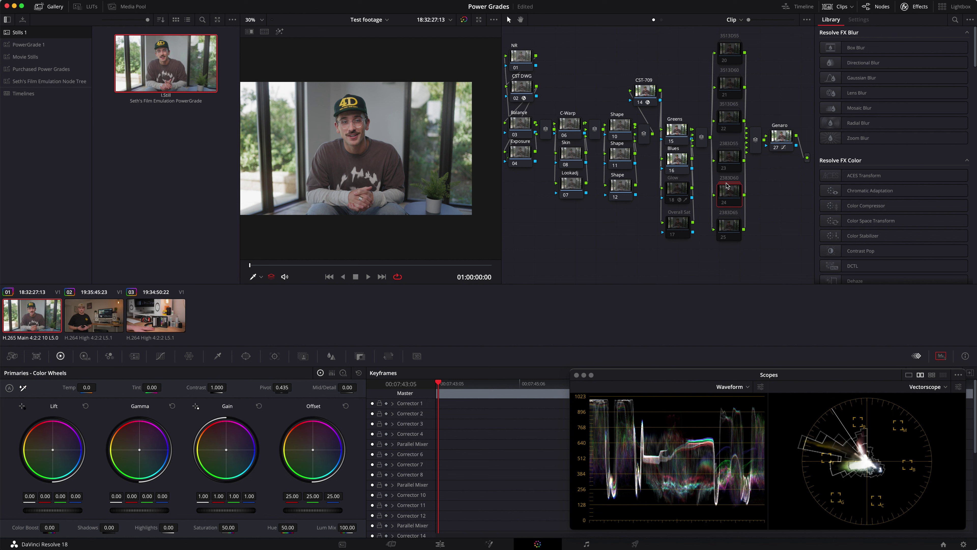
left_click(728, 226)
key("ctrl+d")
key("ctrl+d")
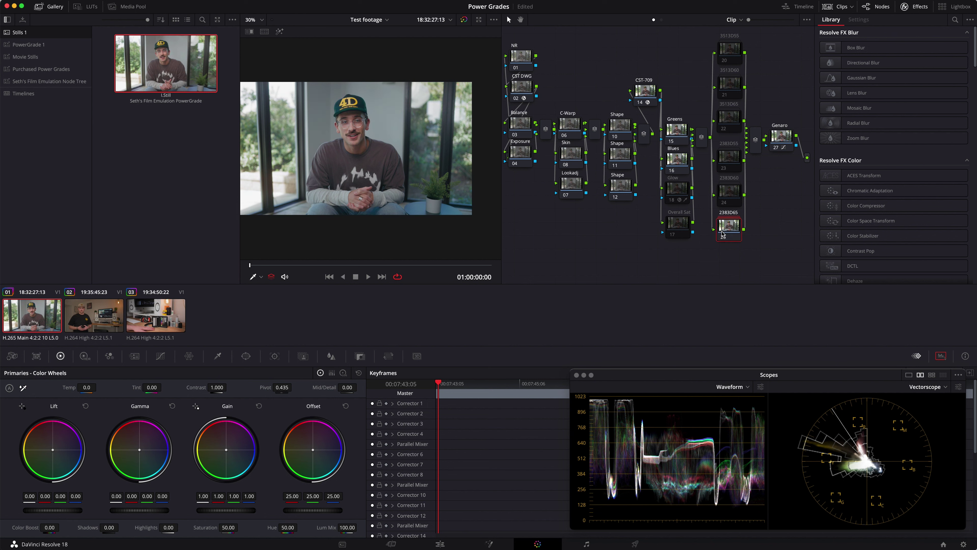
Step: Select the NR, CST DWG, Balance and Exposure nodes at the start of the node tree and look over the remaining nodes
scroll(541, 82, "left", 5)
scroll(541, 82, "up", 2)
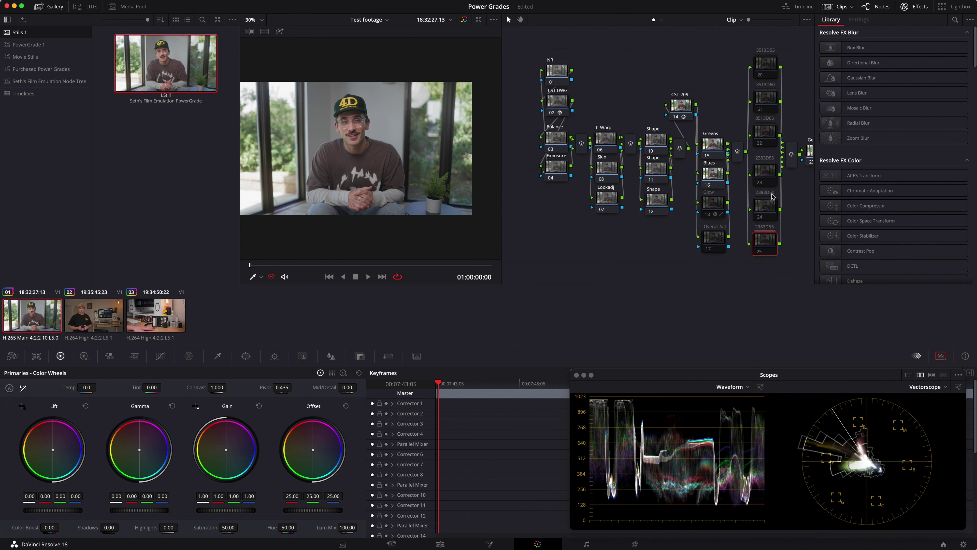
left_click_drag(567, 54, 558, 194)
left_click(577, 177)
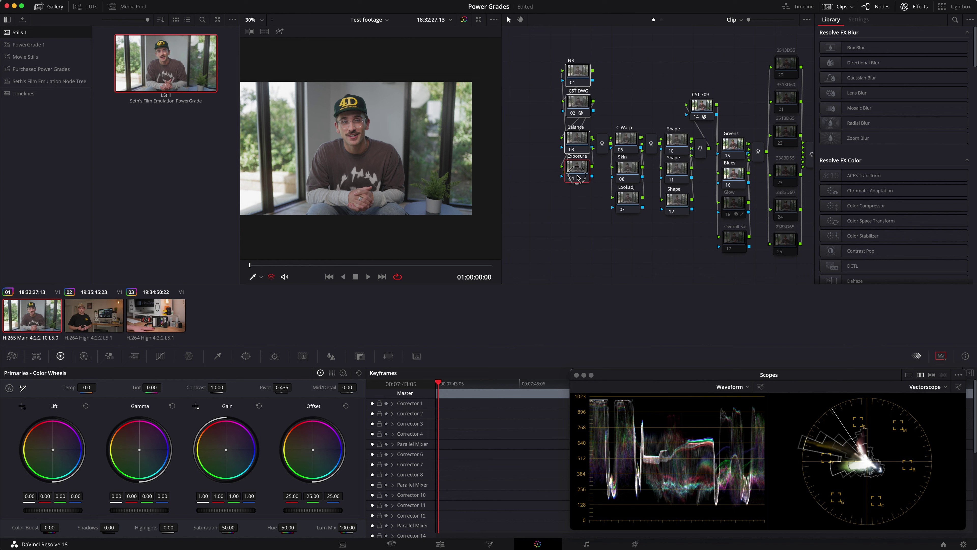
scroll(592, 203, "right", 6)
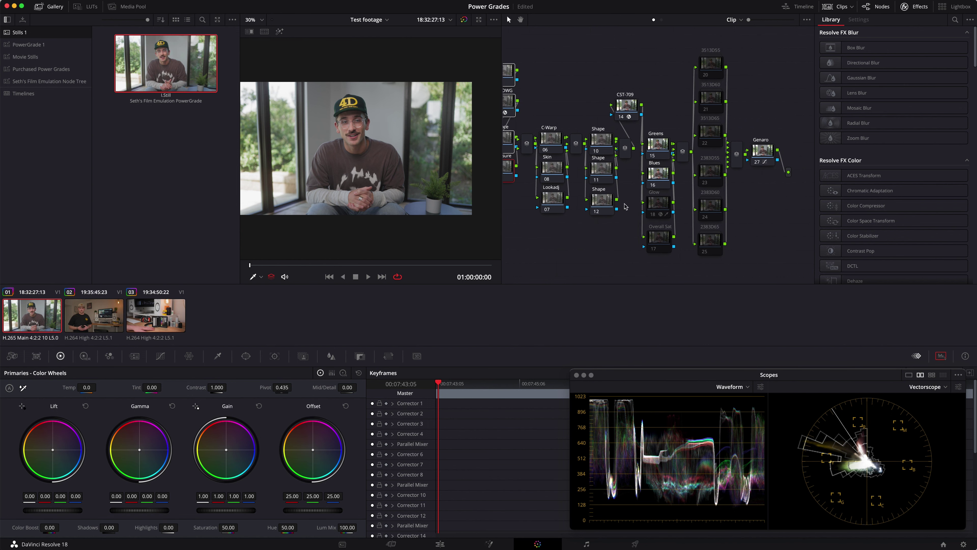
scroll(606, 109, "left", 4)
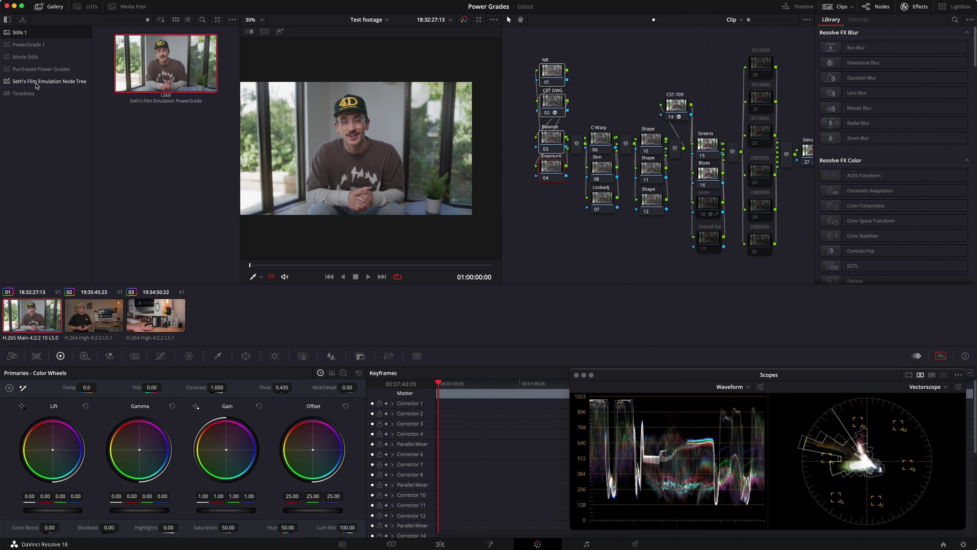
Step: Import the FilmPrint-NodeStructure DPX still into the Film Emulation Node Tree album and apply its grade to the first clip
left_click(24, 46)
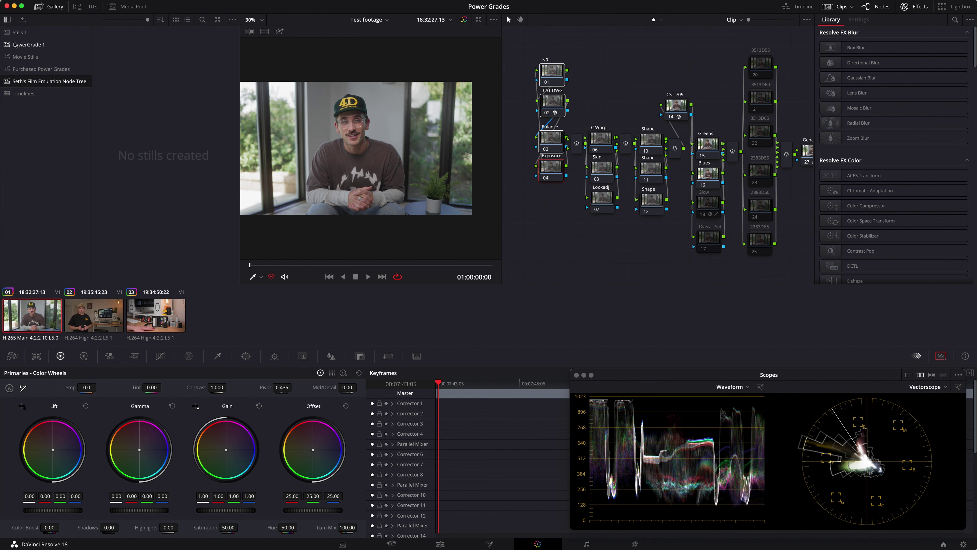
right_click(142, 122)
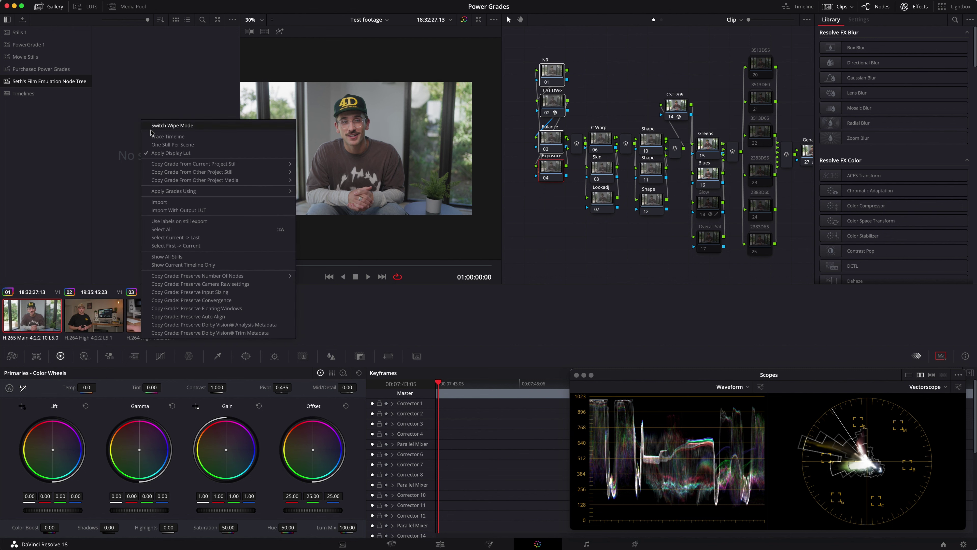
right_click(122, 156)
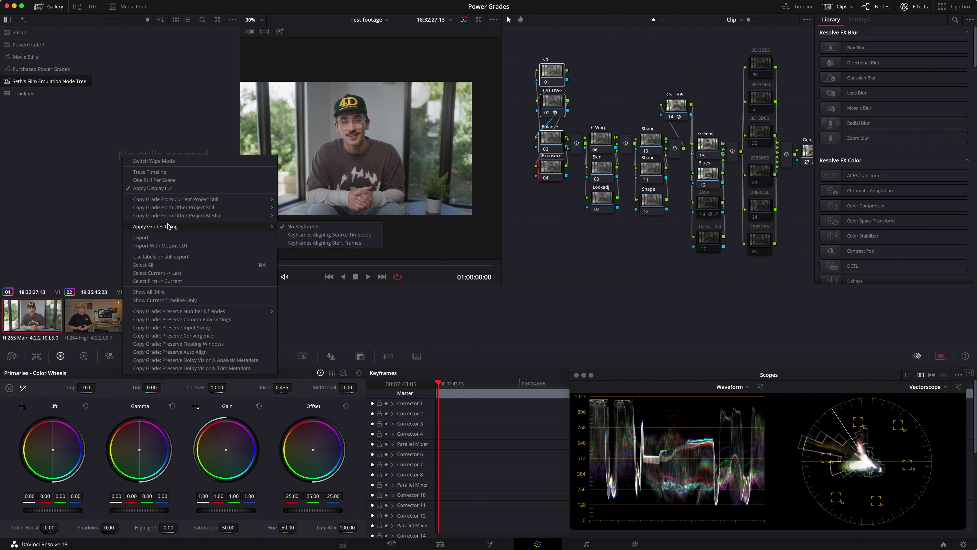
left_click(159, 238)
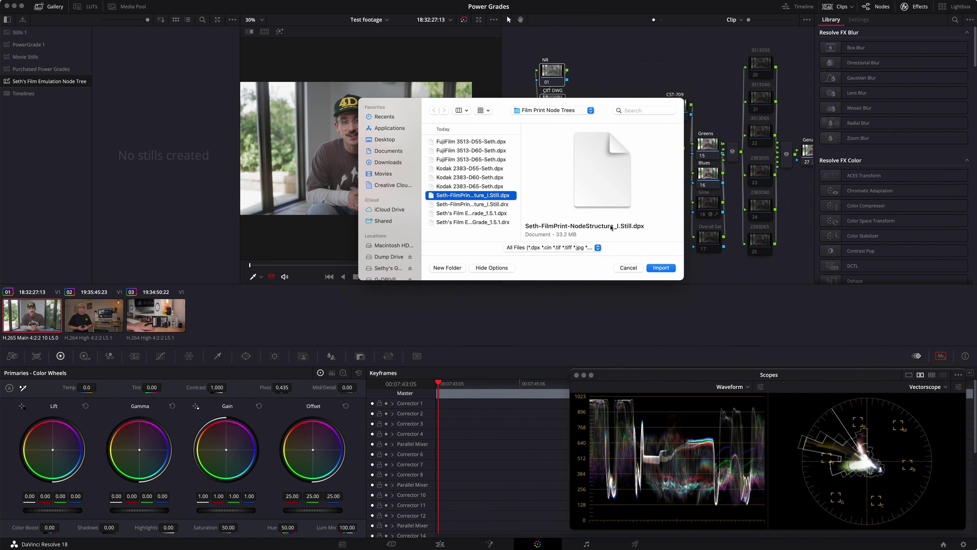
left_click(665, 269)
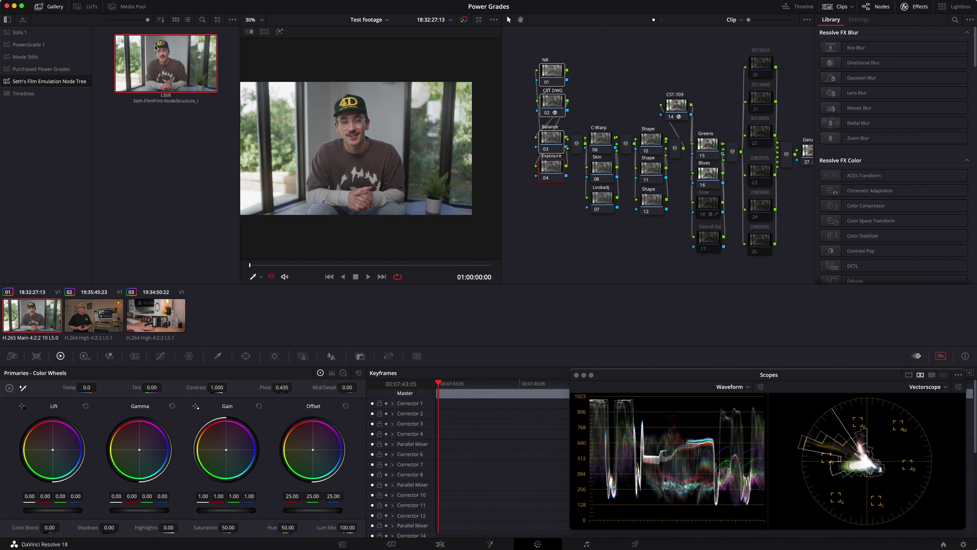
right_click(158, 68)
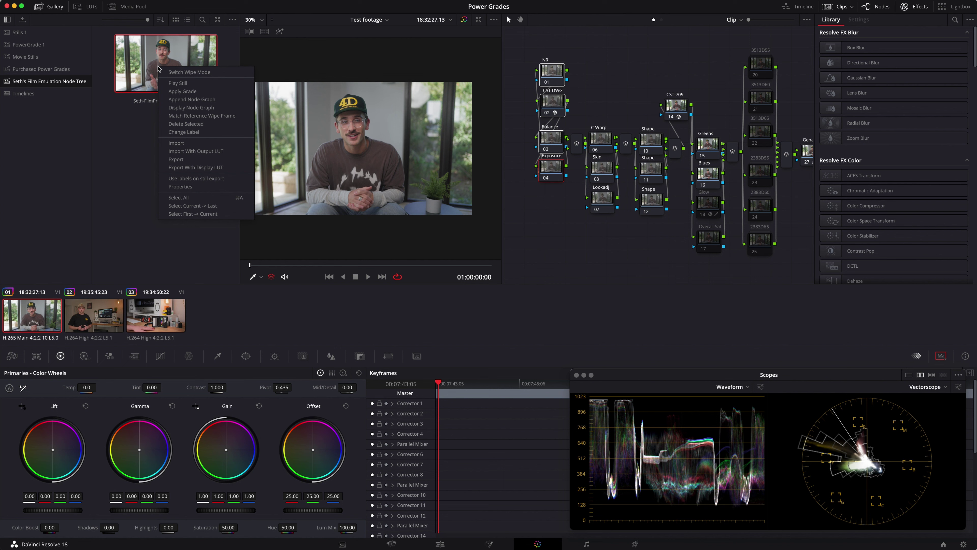
left_click(187, 92)
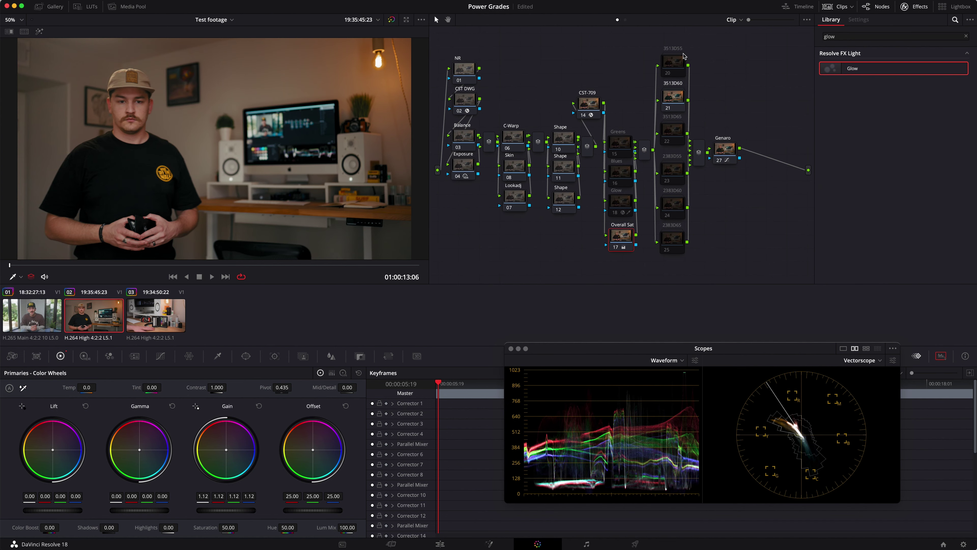
Step: Review the CST DWG and CST-709 transform nodes and the 3513D55 and 2383D55 film print nodes on the second clip
left_click(469, 96)
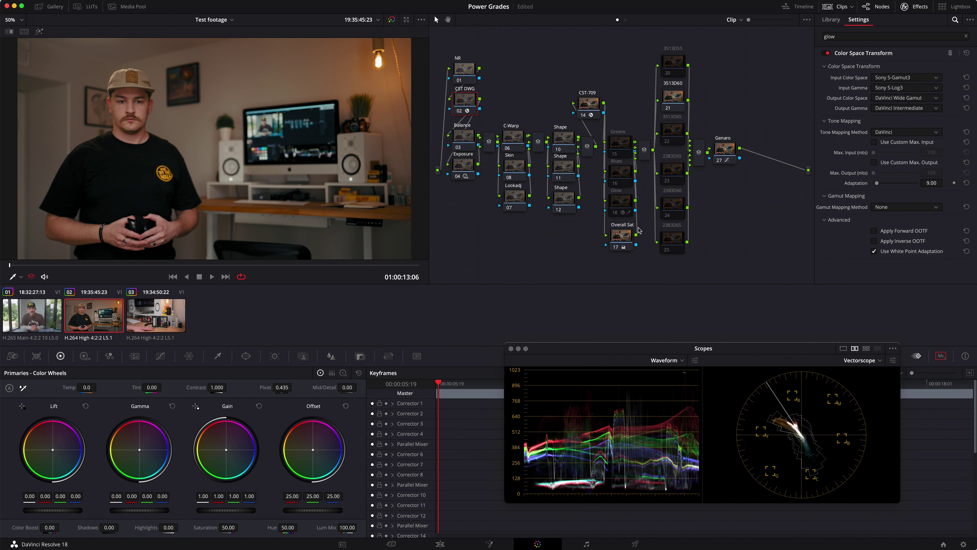
mouse_move(469, 104)
left_mouse_down()
mouse_move(500, 99)
mouse_move(467, 102)
left_mouse_up()
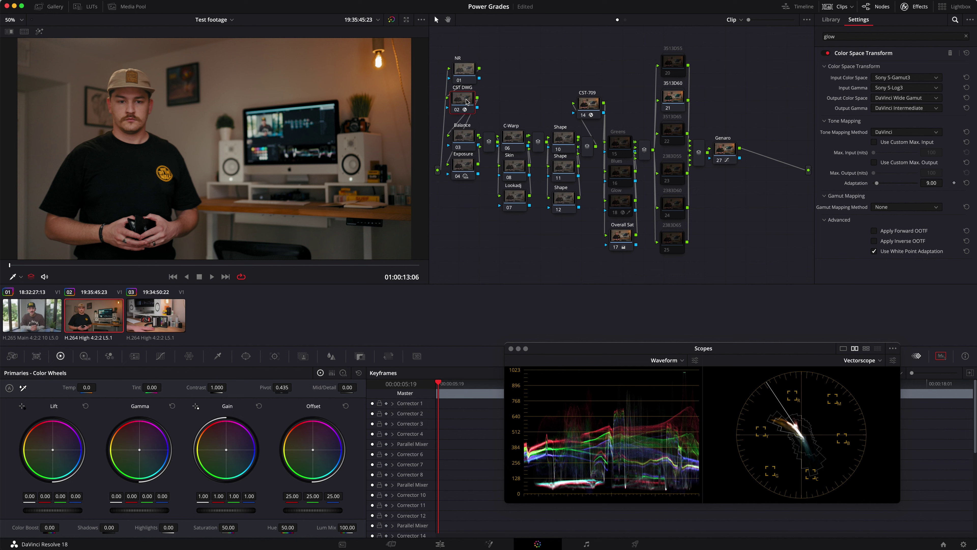
left_click(602, 110)
left_click(679, 60)
left_click(673, 174)
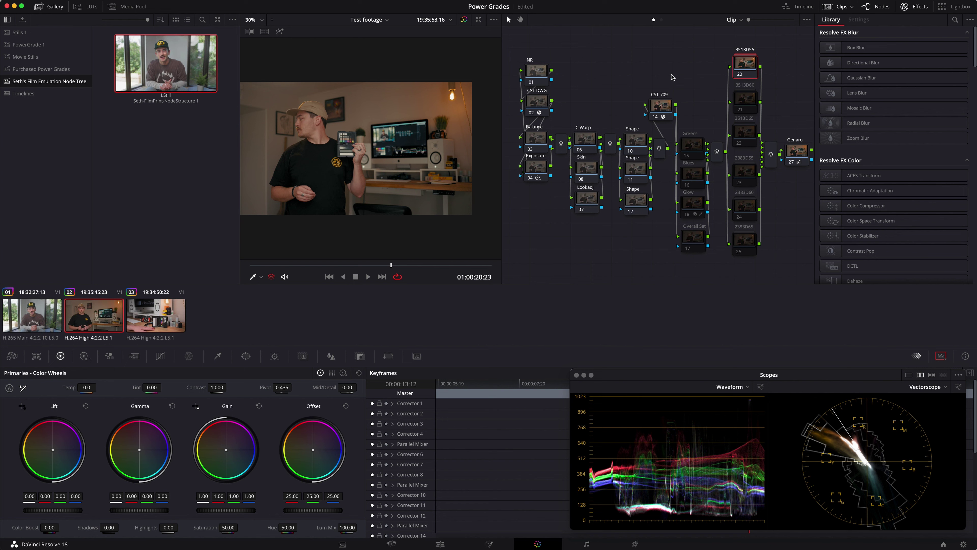
Step: Reset the second clip's entire grade to a single empty node
key("super+Home")
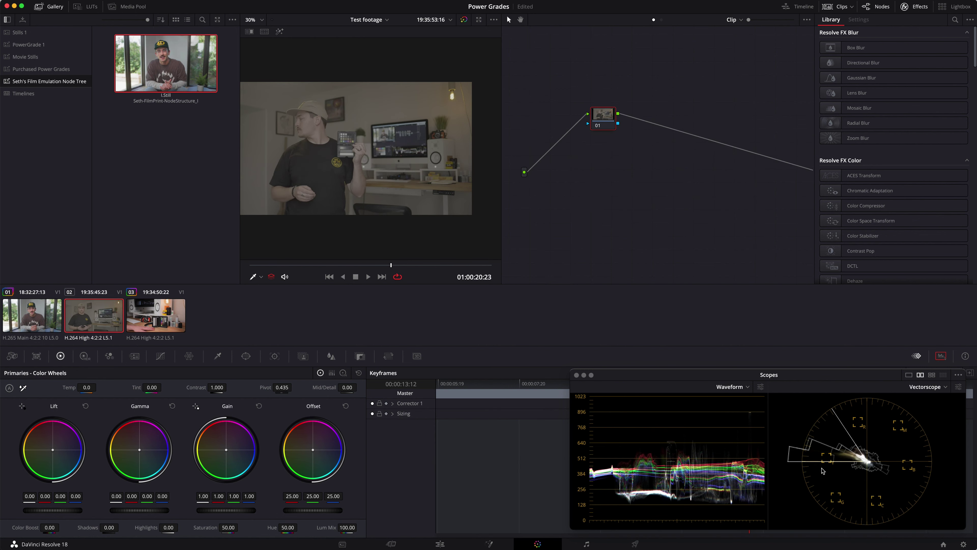
Step: Set the 3D lookup table interpolation to Tetrahedral in the project's color management settings
left_click(963, 544)
left_click(367, 114)
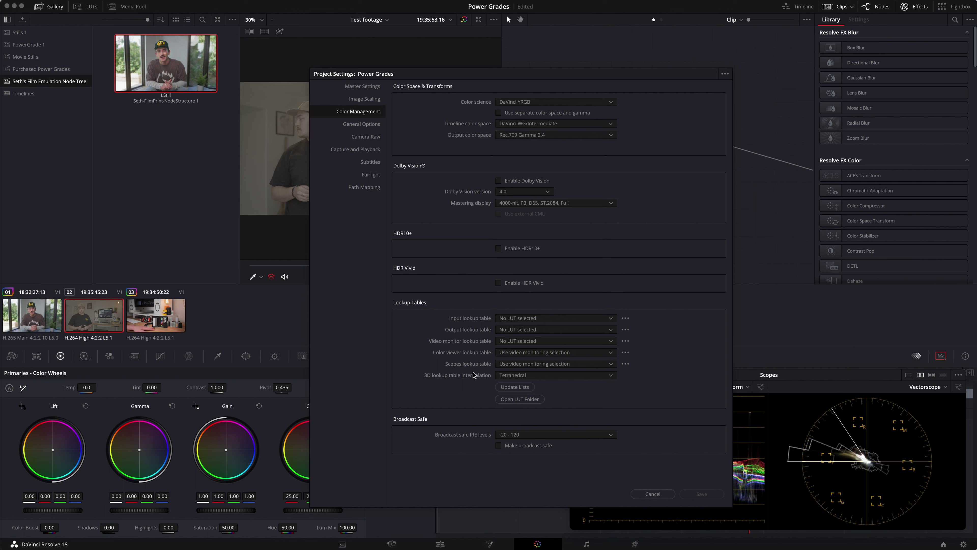
left_click(519, 376)
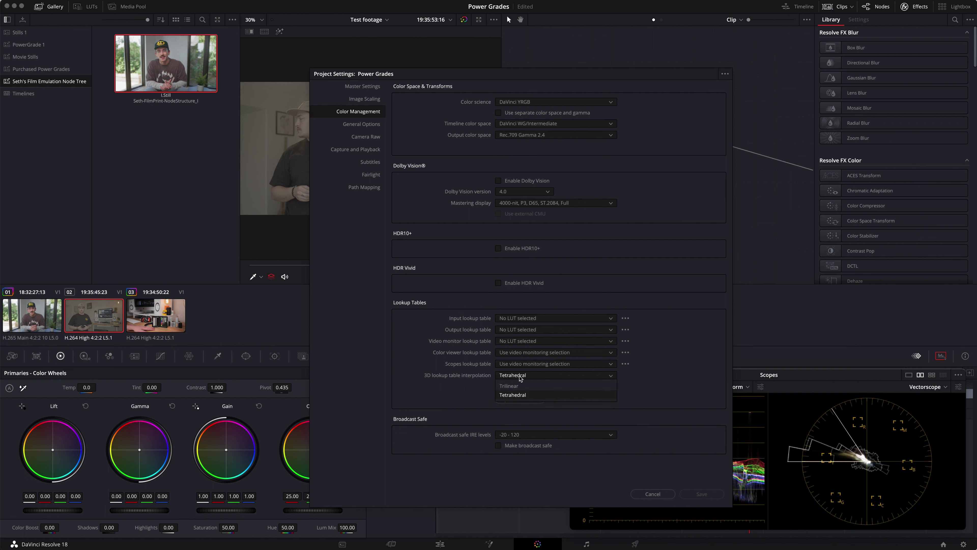
left_click(496, 397)
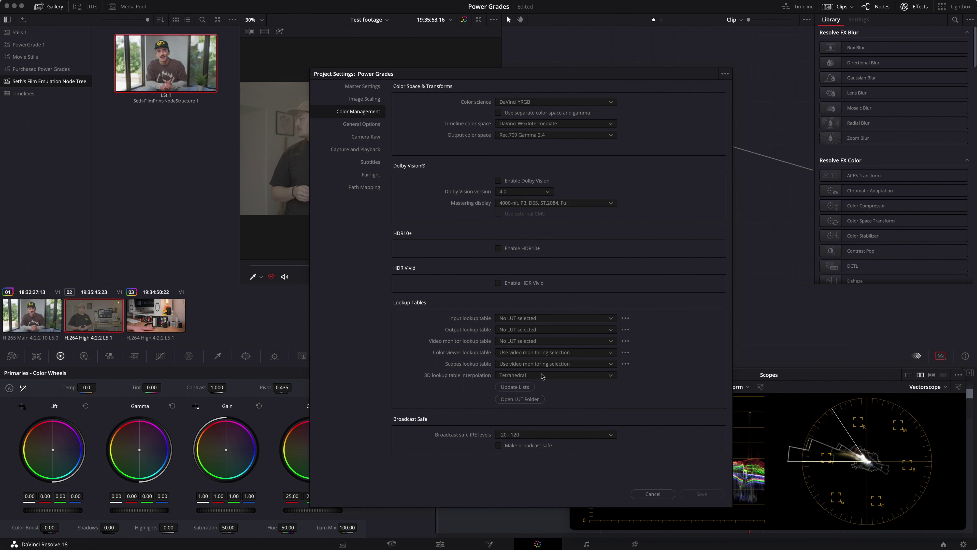
Step: Review the project's master settings and the general system preferences, including the Mac display color profile option for viewers
left_click(372, 89)
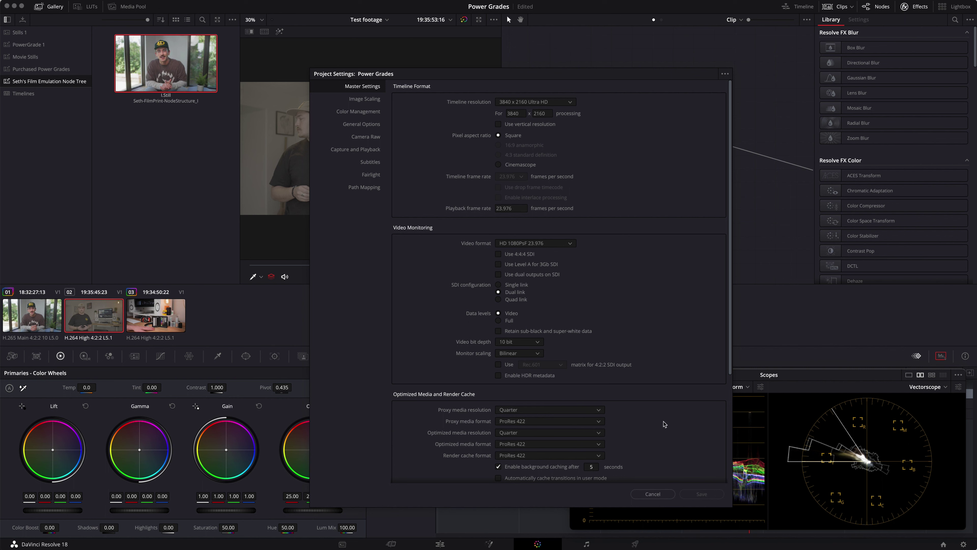
left_click(657, 495)
left_click(25, 0)
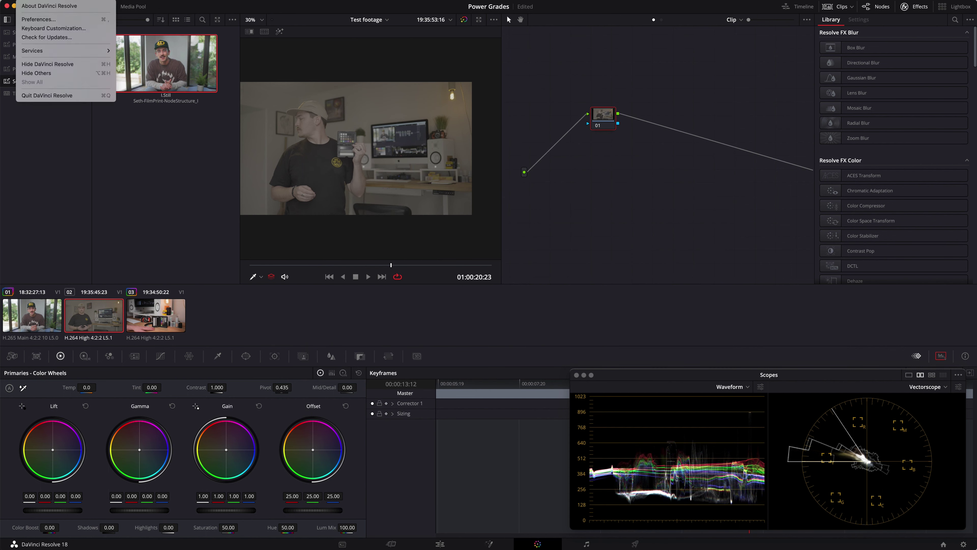
left_click(46, 19)
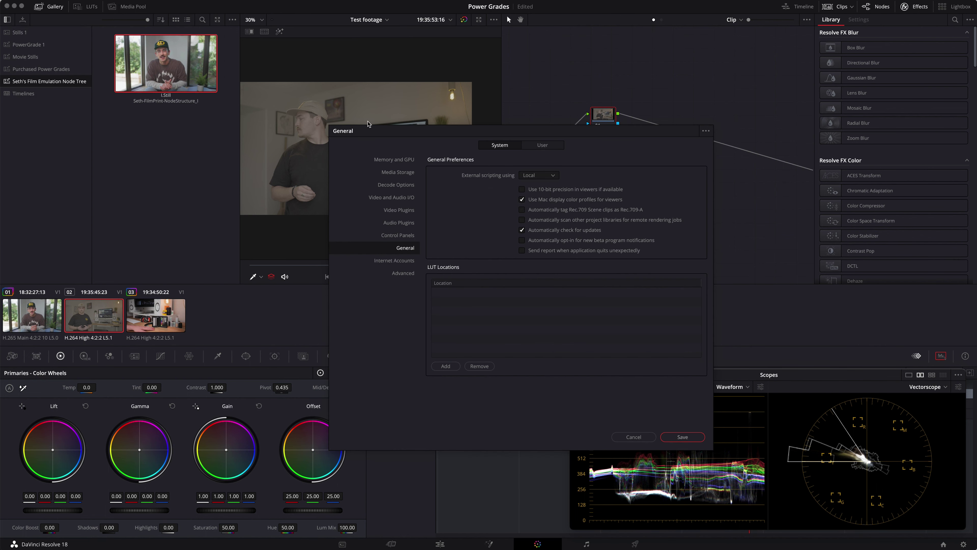
left_click(26, 1)
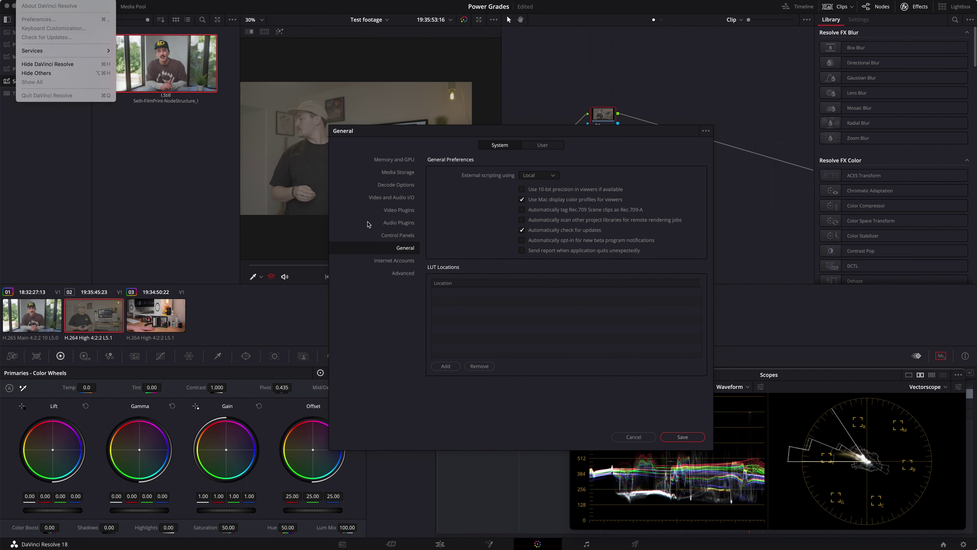
left_click(389, 240)
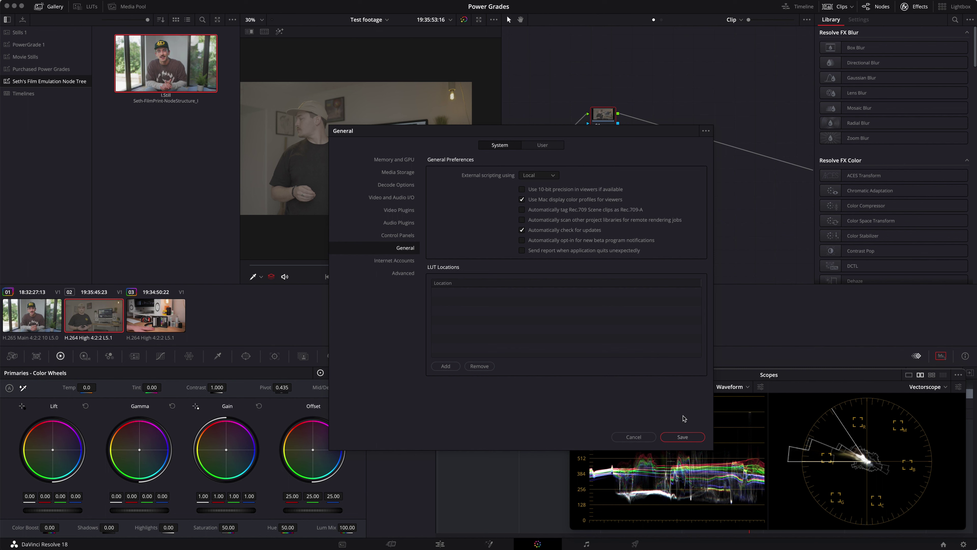
left_click(683, 436)
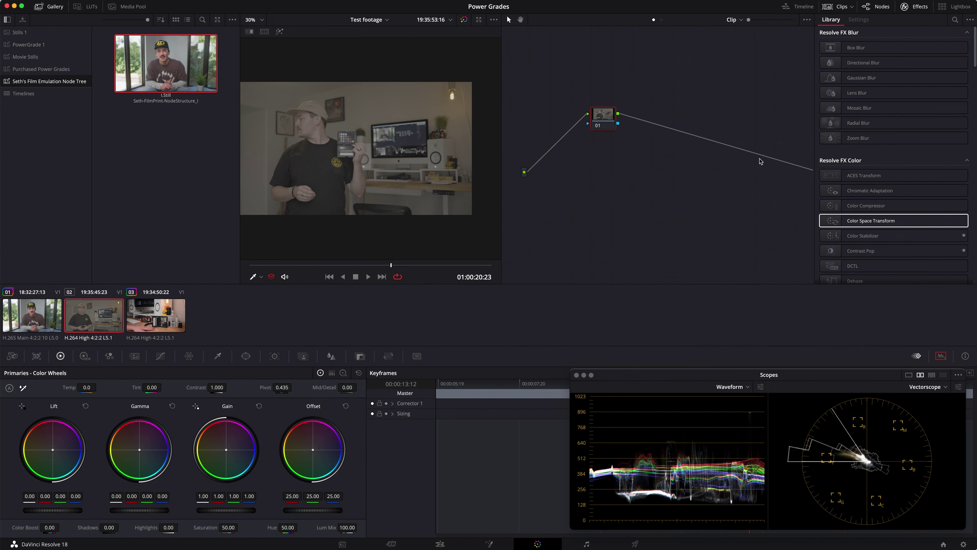
Step: Add a serial node after the first one, stack it directly below, and label the two nodes NR and CST-DWG
left_click_drag(613, 117, 552, 58)
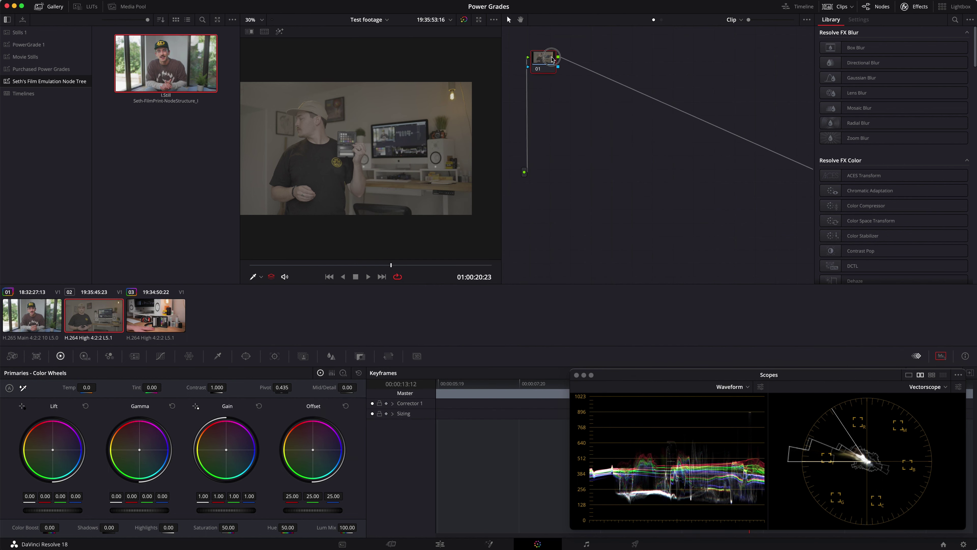
key("alt+s")
left_click_drag(582, 60, 542, 95)
left_click(542, 57)
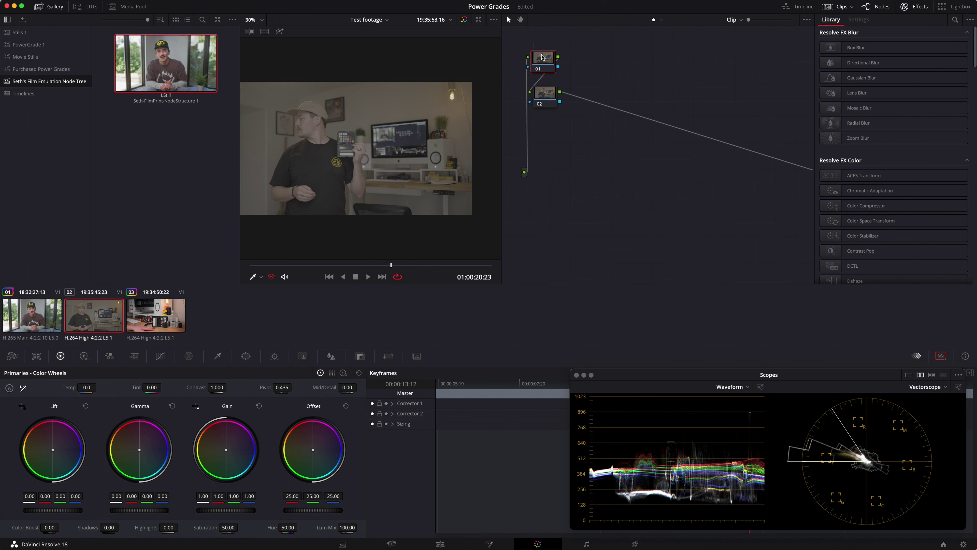
left_click_drag(545, 93, 545, 86)
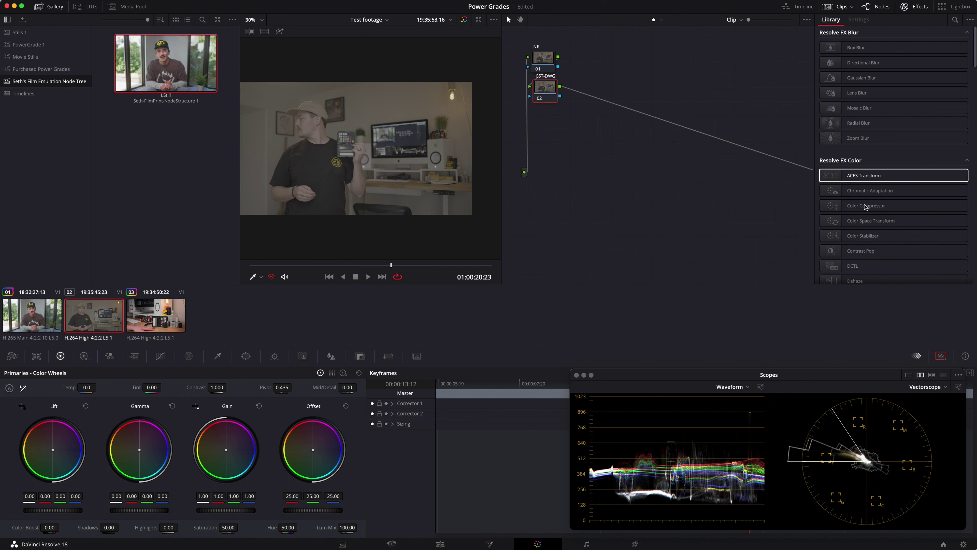
Step: Apply Color Space Transform to the CST-DWG node with input color space Sony S-Gamut3 and input gamma Sony S-Log3
left_click(876, 223)
left_click_drag(876, 223, 549, 88)
left_click(906, 58)
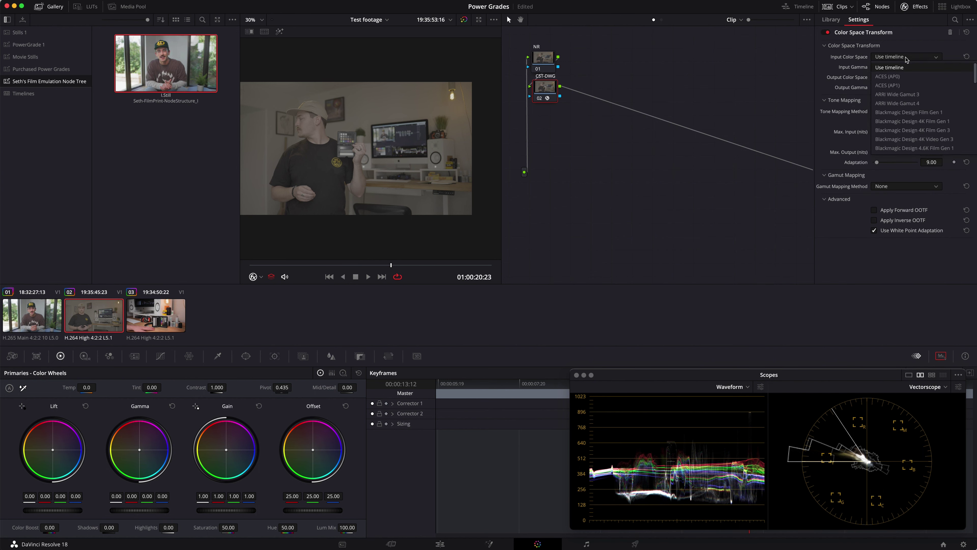
key("r")
scroll(901, 108, "down", 5)
left_click(892, 112)
left_click(900, 57)
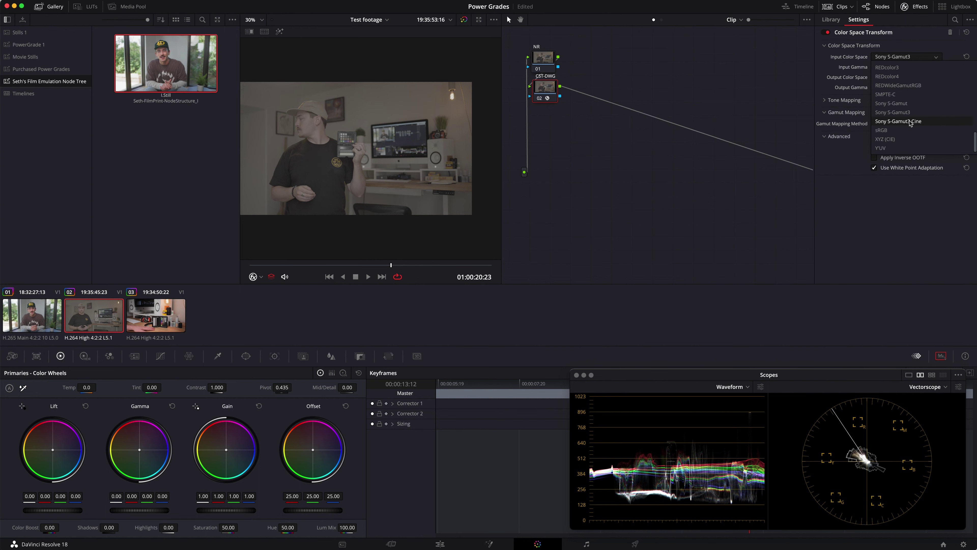
left_click(857, 90)
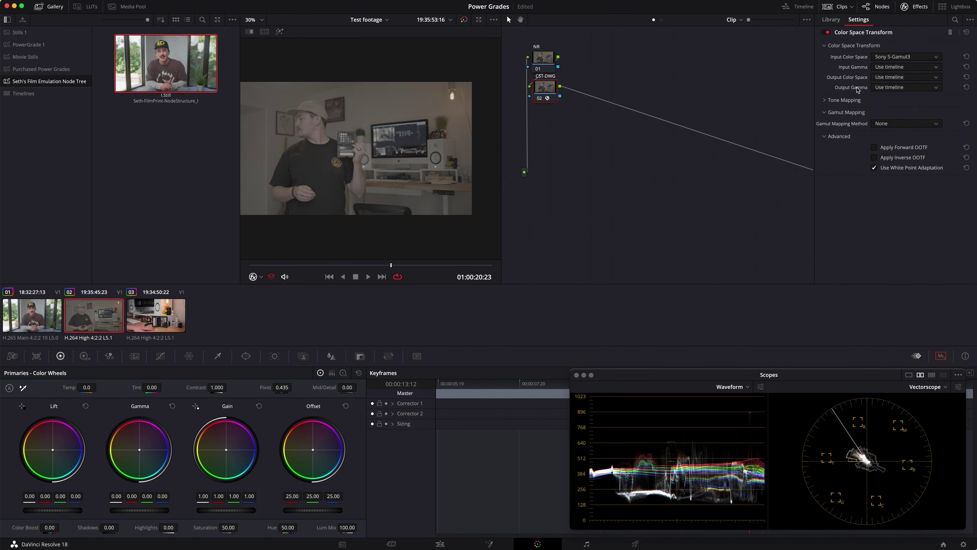
left_click(906, 68)
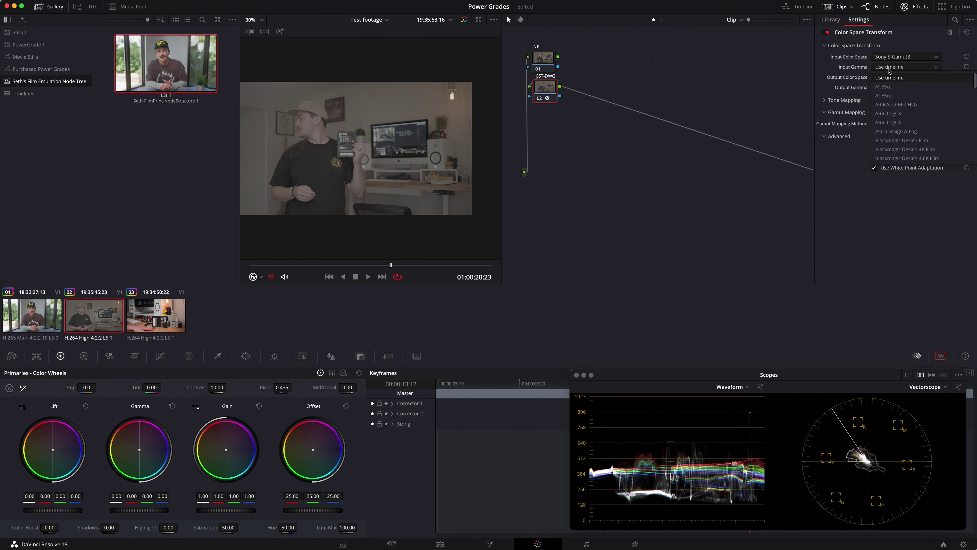
scroll(905, 133, "down", 10)
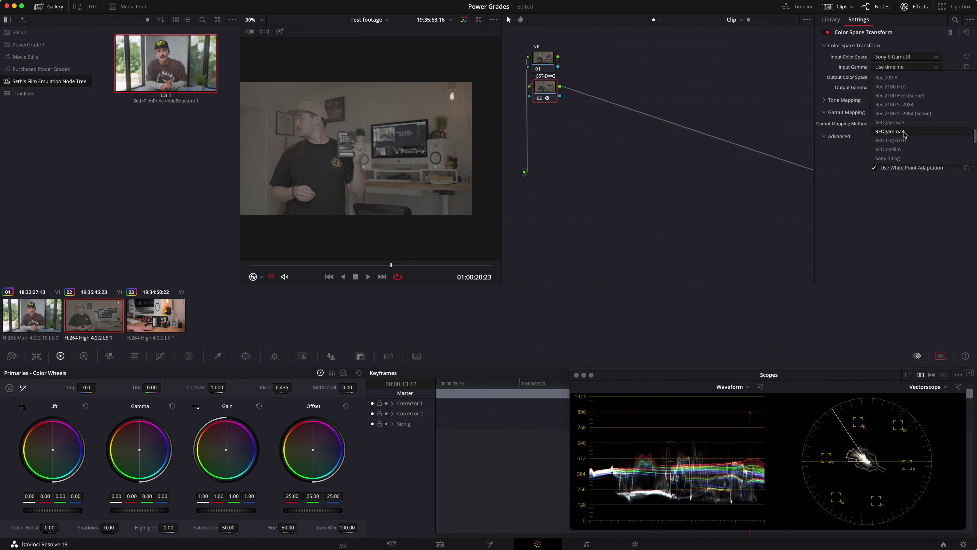
left_click(904, 132)
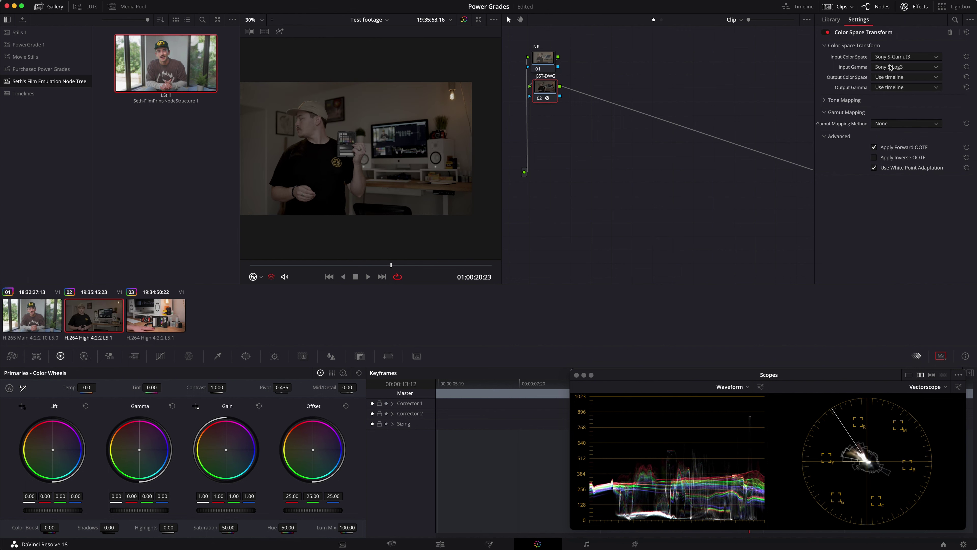
Step: Set the CST-DWG transform's output color space to DaVinci Wide Gamut and its output gamma to DaVinci Intermediate
left_click(892, 76)
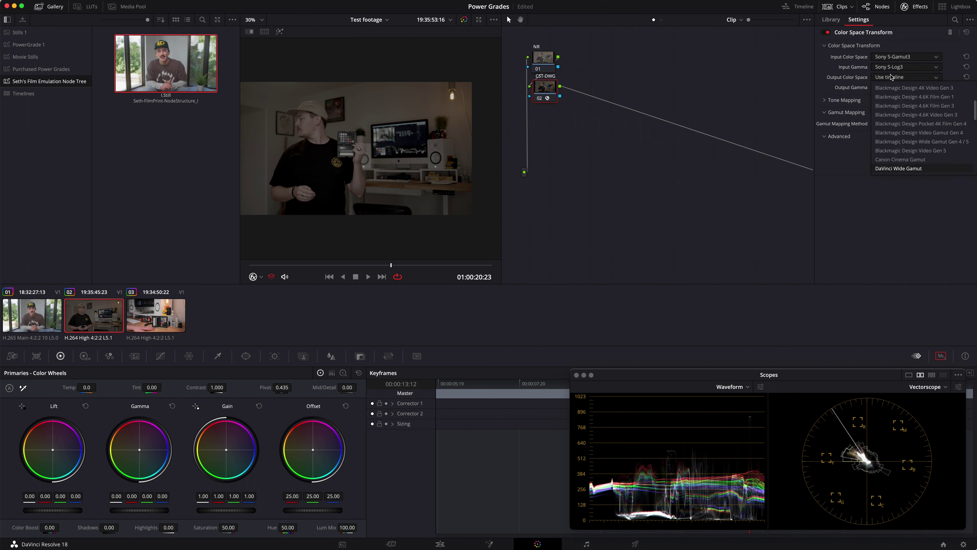
key("Return")
left_click(884, 87)
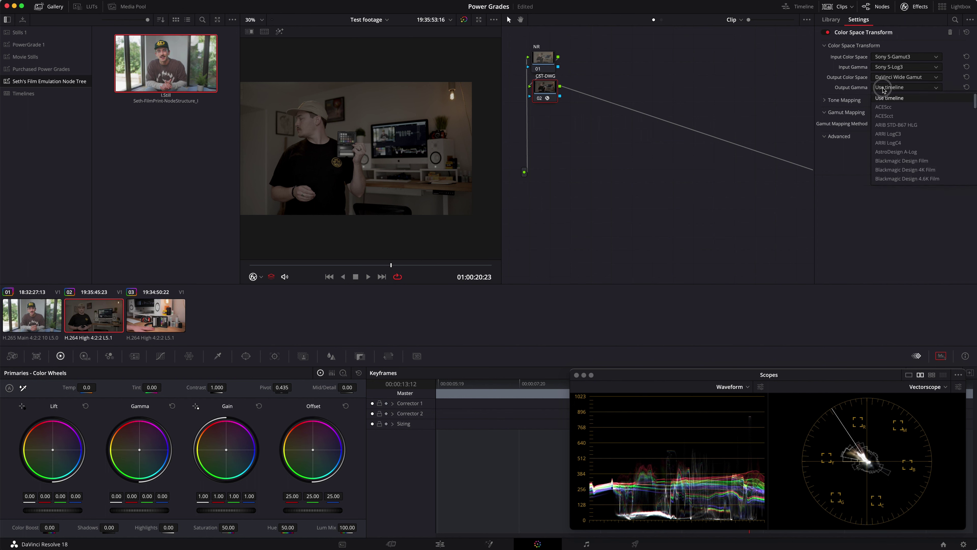
key("Return")
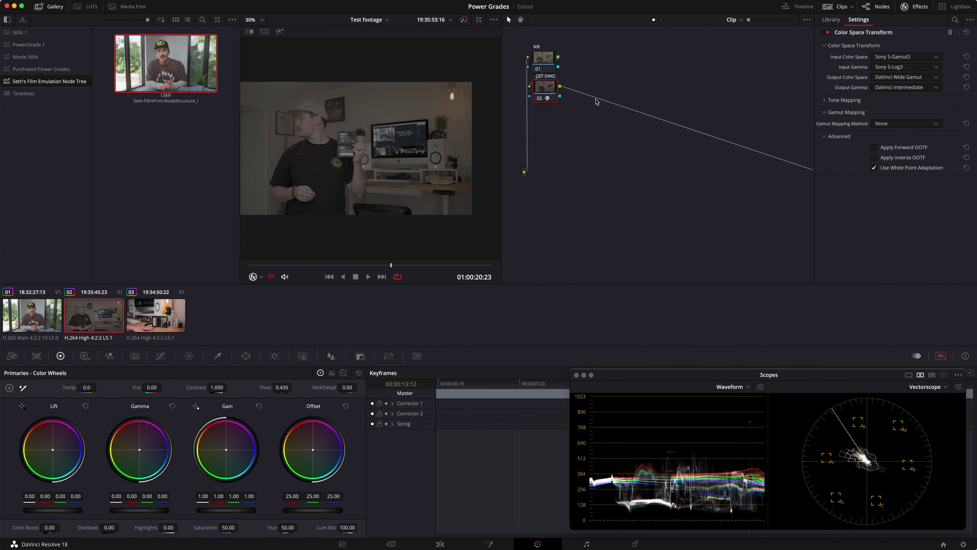
Step: Add a serial node after CST-DWG, place it below in the same column, and label it Balance
key("alt+s")
left_click_drag(590, 94, 549, 138)
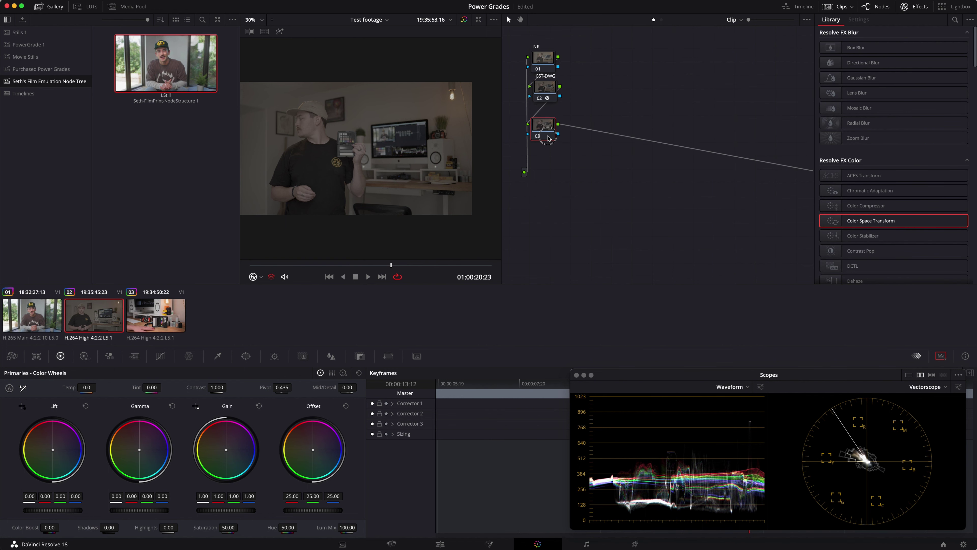
left_click_drag(578, 52, 544, 71)
left_click_drag(543, 127, 548, 114)
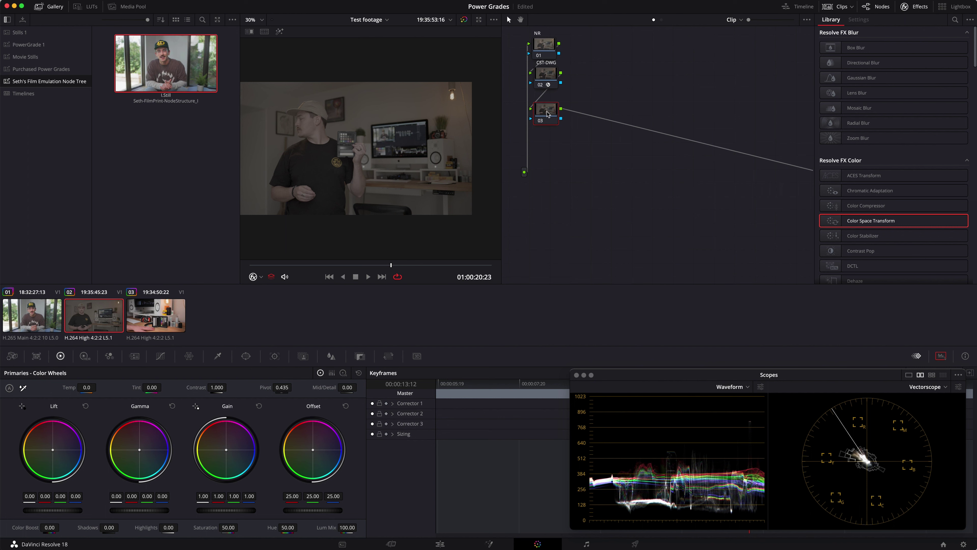
type("alance")
Step: Add a node labeled Exp parallel to Balance and place the parallel mixer close beside the two nodes
right_click(546, 115)
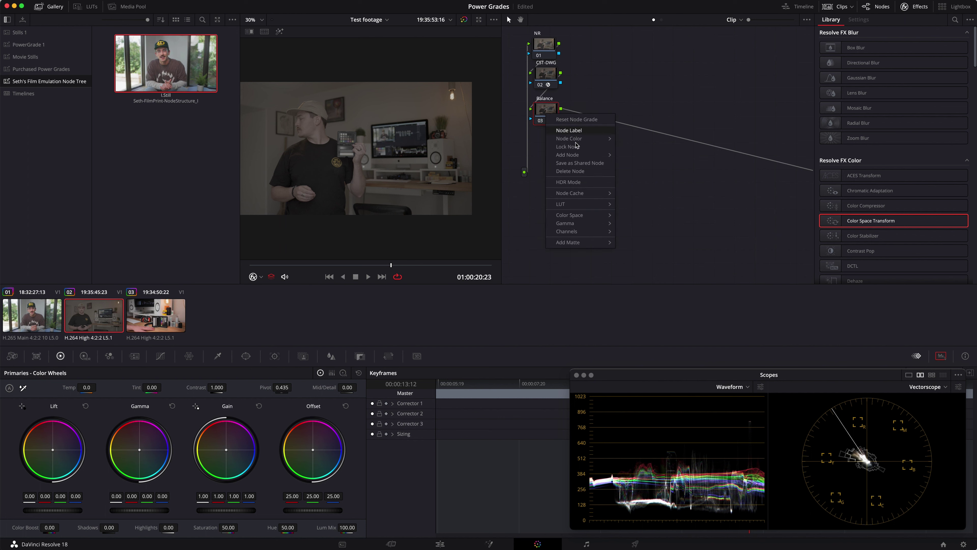
mouse_move(591, 159)
left_click(662, 171)
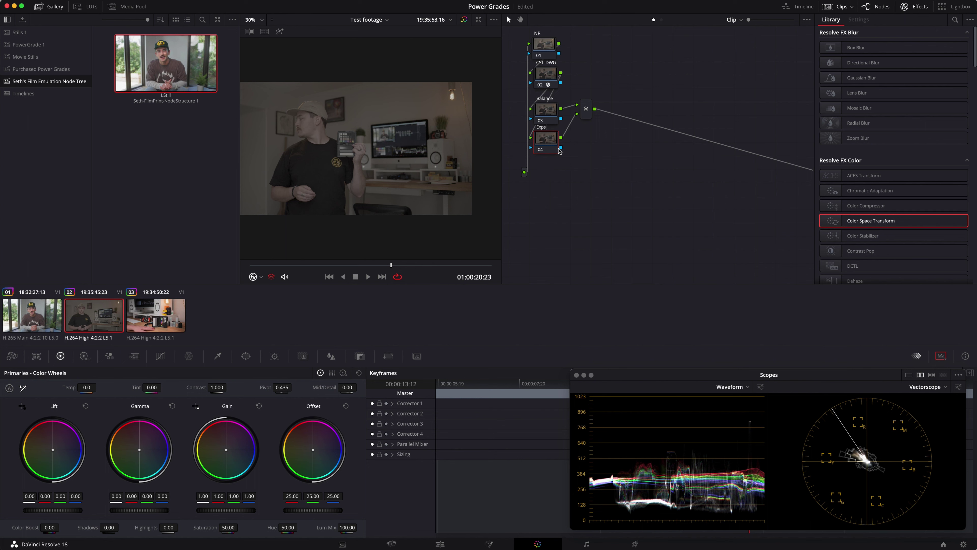
left_click(586, 111)
left_click_drag(587, 112, 573, 114)
left_click_drag(558, 186, 550, 121)
left_click(550, 138)
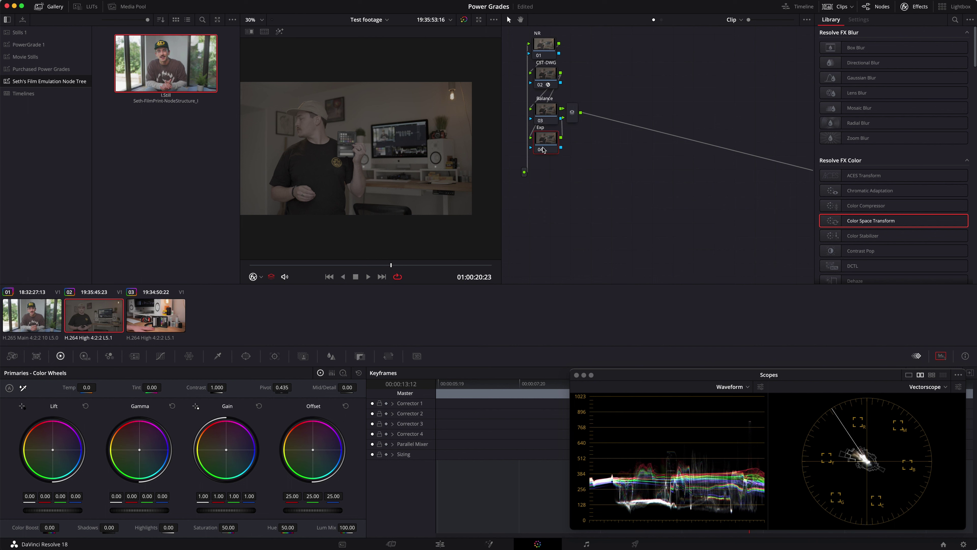
Step: Build a column of parallel nodes labeled C-Warp, Skin and Look Adj after the first parallel mixer, with their own mixer close beside them
left_click(542, 118)
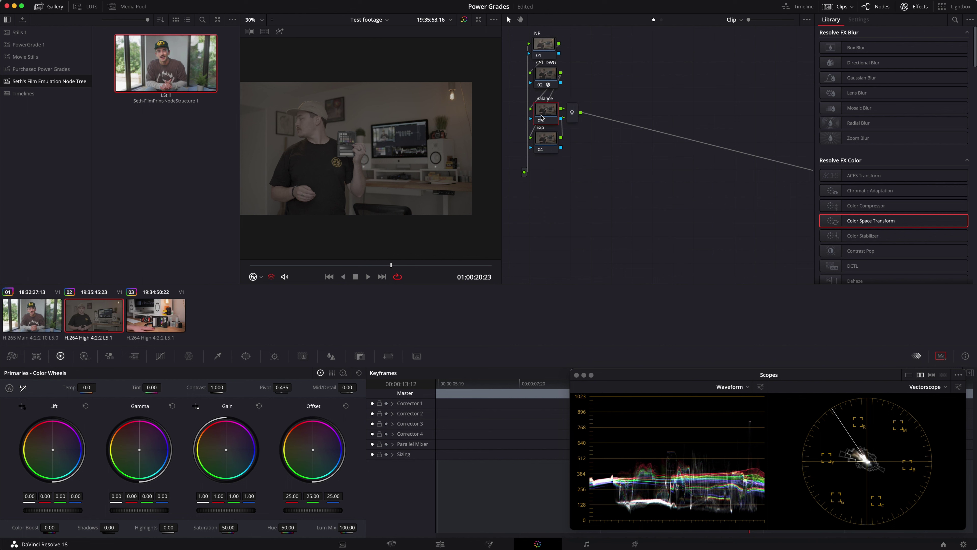
left_click(573, 114)
key("alt+s")
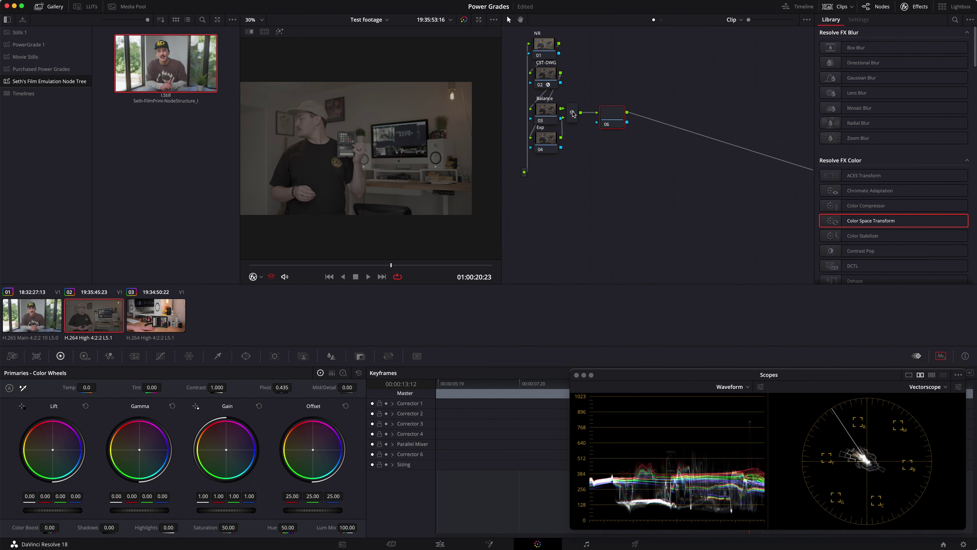
left_click(591, 110)
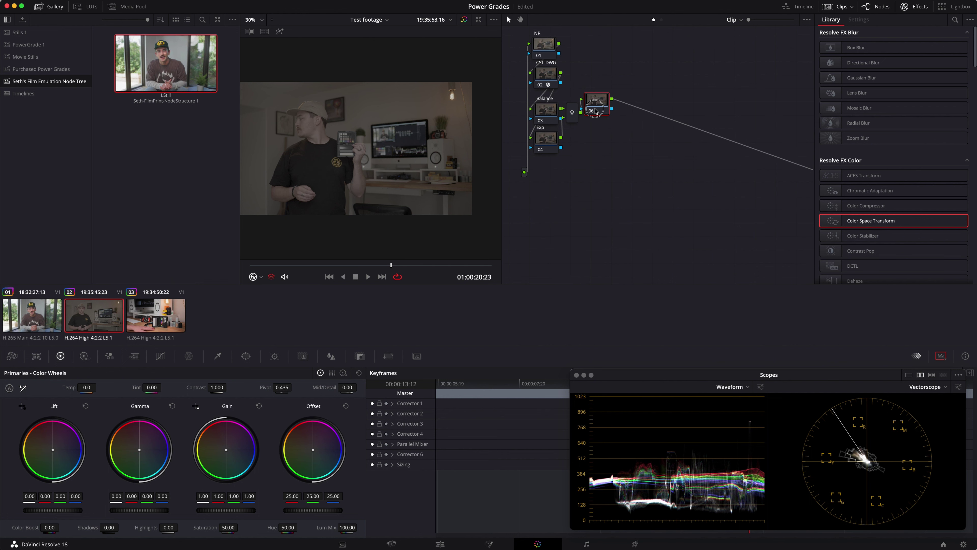
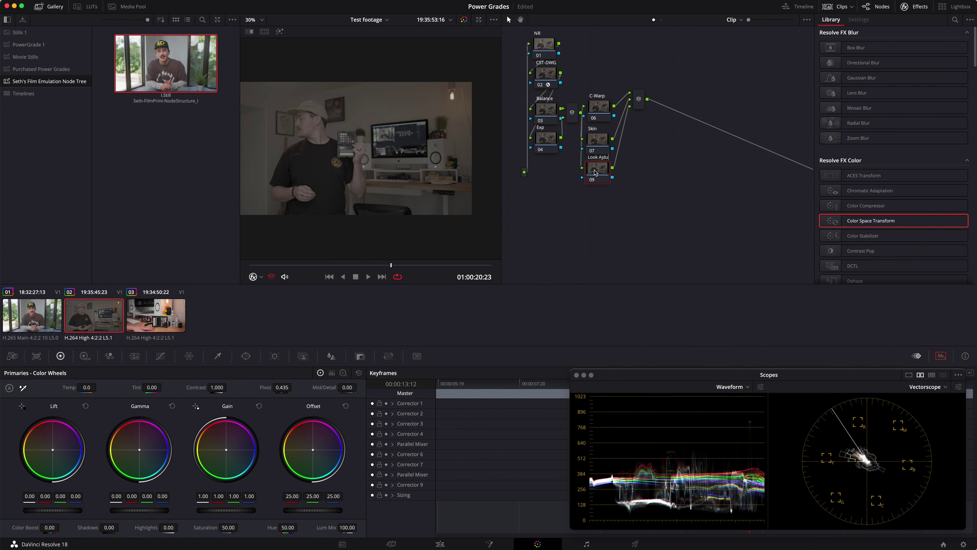
left_click(599, 144)
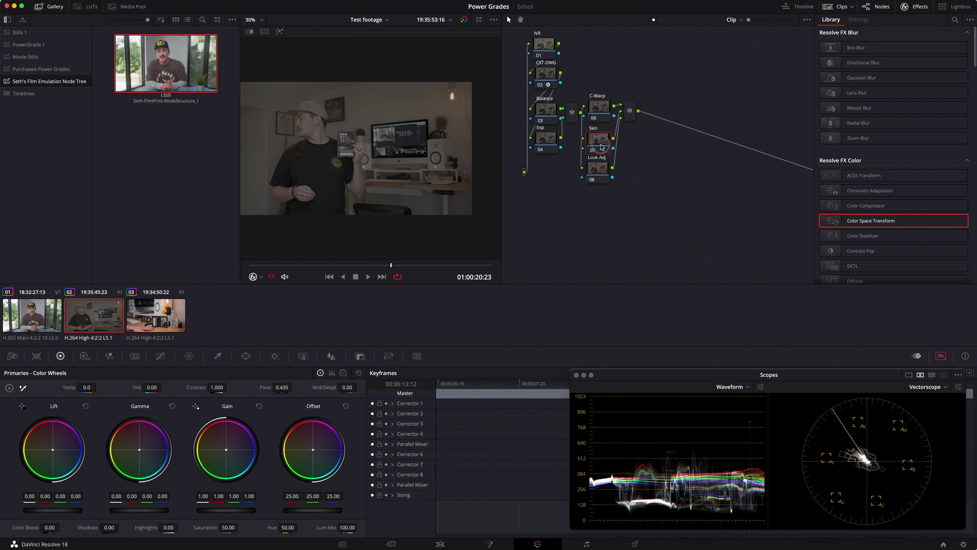
left_click_drag(631, 116, 627, 117)
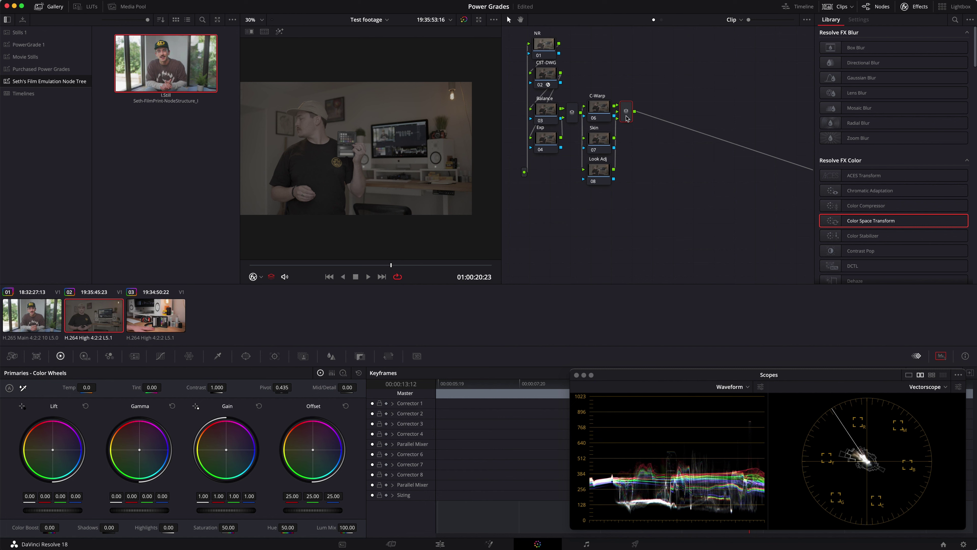
Step: Add a serial node after the second parallel mixer and label it Shape
key("alt+s")
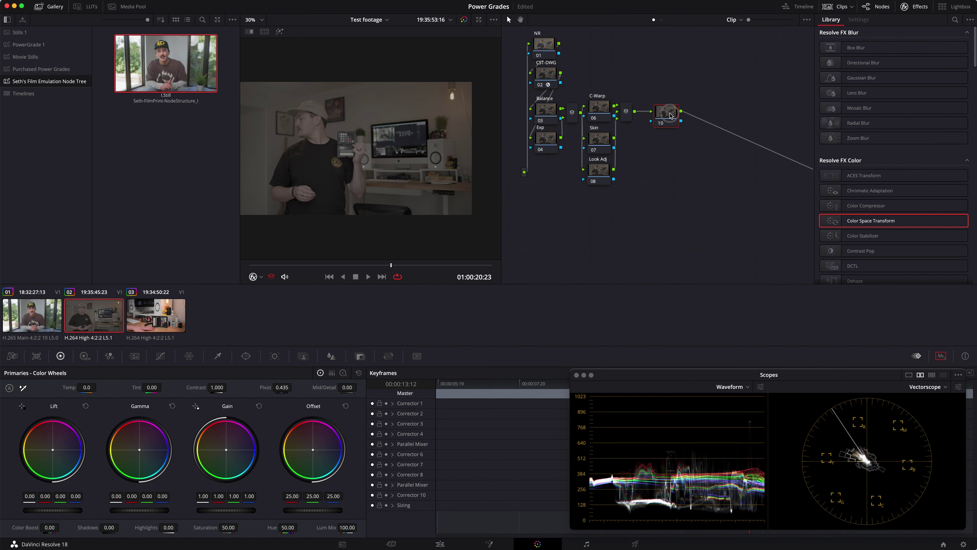
left_click_drag(654, 109, 667, 110)
right_click(667, 111)
left_click(690, 126)
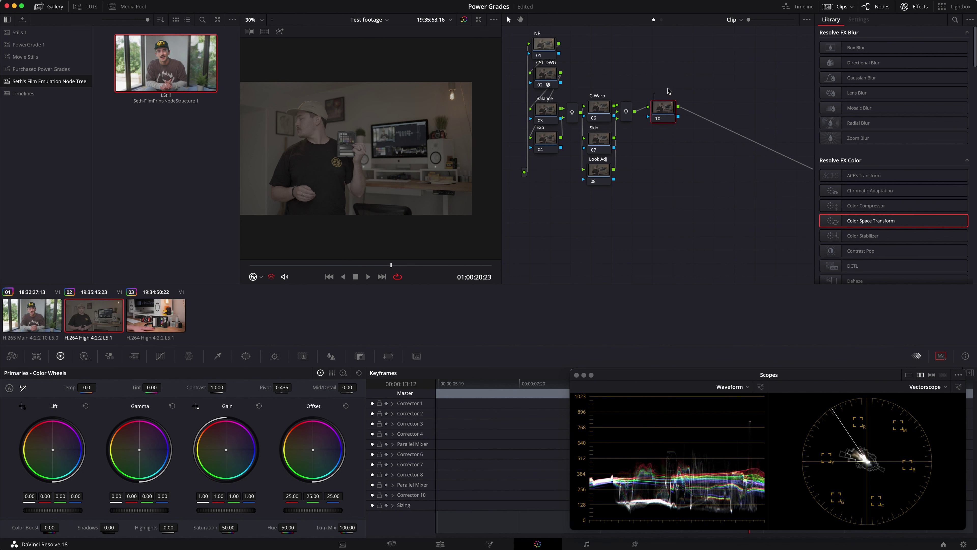
type("Shape")
Step: Add a node parallel to Shape and label it Shape 2
right_click(657, 120)
mouse_move(715, 161)
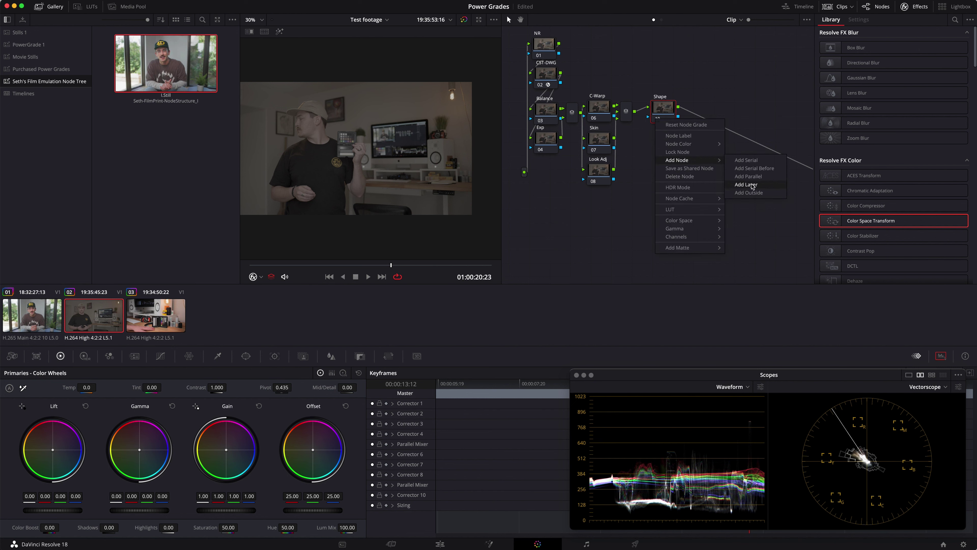
left_click(748, 176)
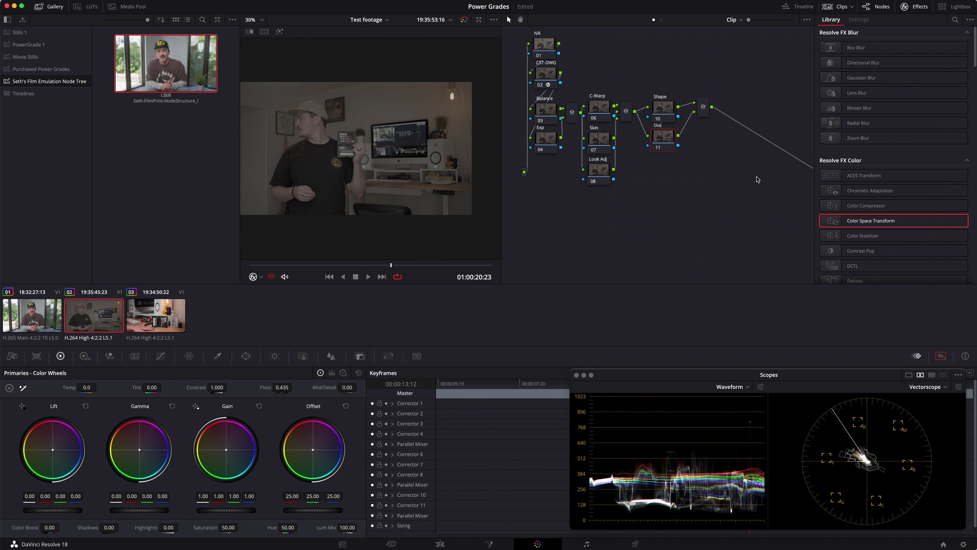
type("Shape 2")
Step: Add a node labeled Shape 3 parallel to Shape 2 and move the Shape column closer to the preceding mixer
right_click(658, 139)
mouse_move(682, 178)
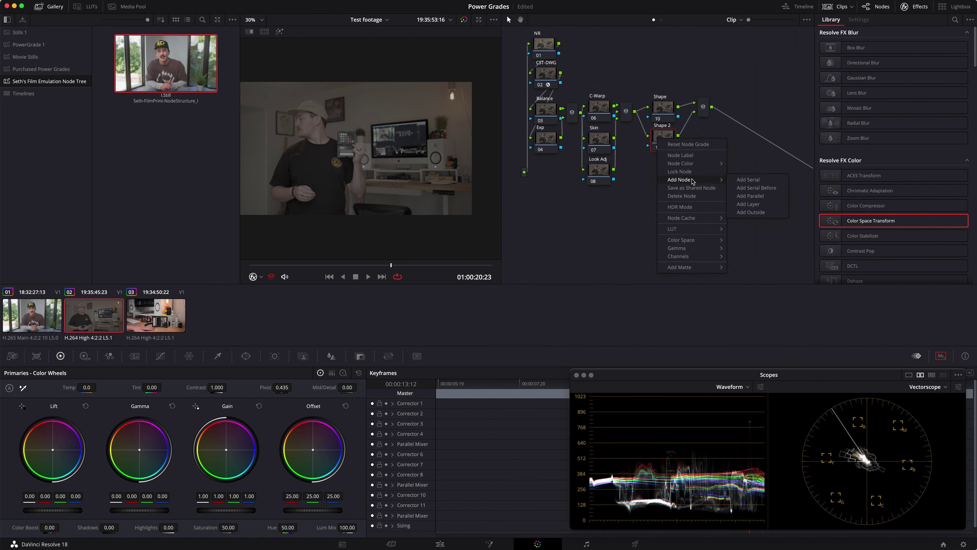
left_click(756, 195)
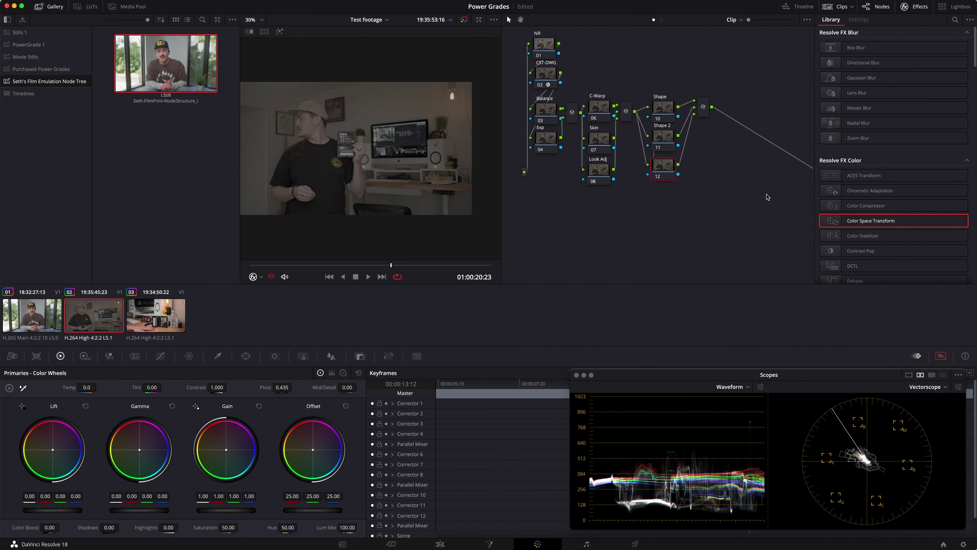
type("3")
left_click_drag(681, 209, 661, 112)
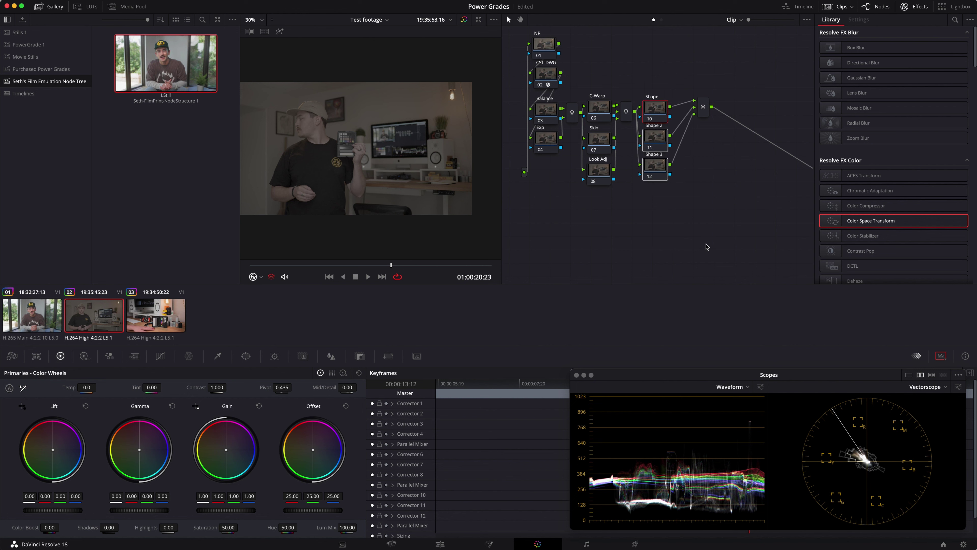
Step: Add a serial node labeled CST-709 after the Shape column's mixer and apply a Color Space Transform to it
mouse_move(704, 107)
left_mouse_down()
mouse_move(682, 113)
mouse_move(702, 104)
mouse_move(697, 89)
left_mouse_up()
key("alt+s")
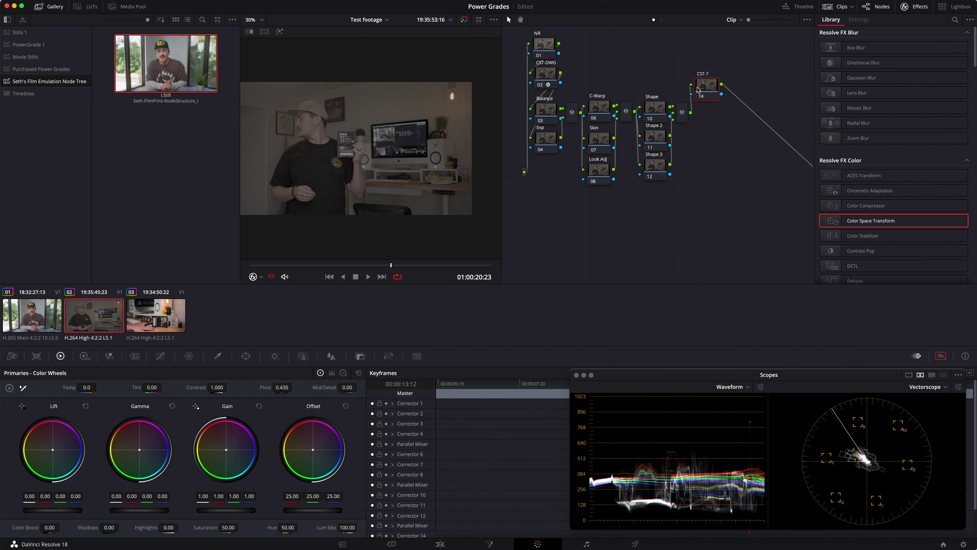
left_click_drag(881, 225, 708, 84)
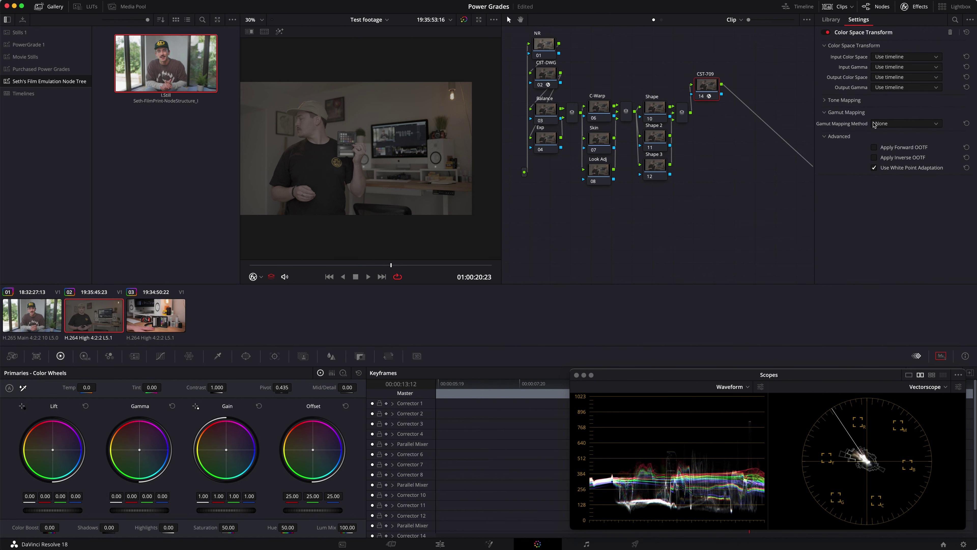
Step: Set the CST-709 node's input color space to DaVinci Wide Gamut and its input gamma to DaVinci Intermediate
left_click(544, 72)
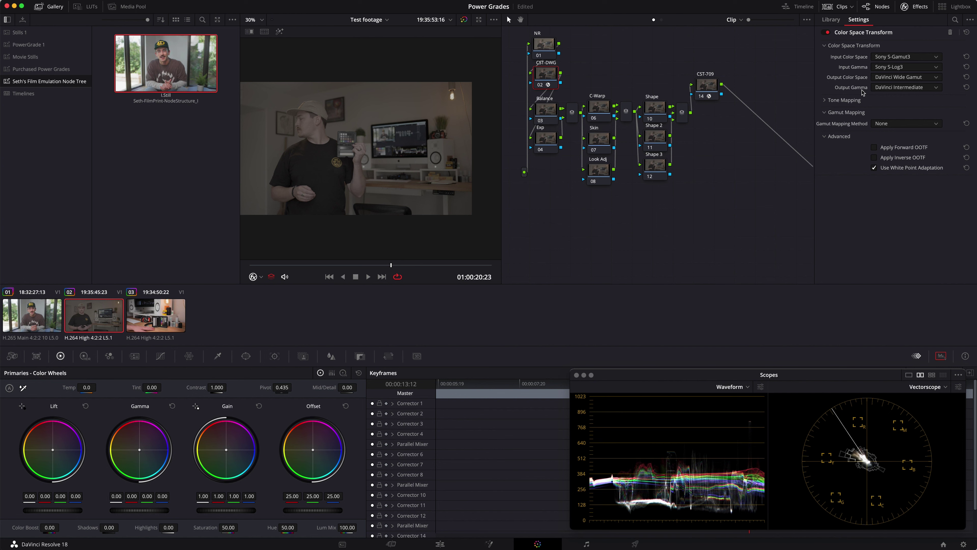
left_click(694, 88)
left_click(936, 57)
key("d")
key("Return")
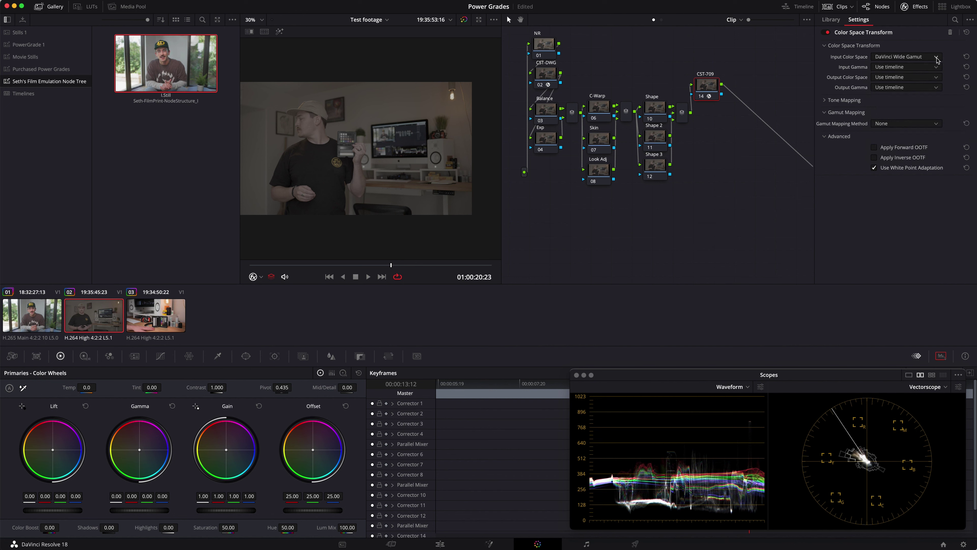
left_click(927, 69)
key("d")
key("Return")
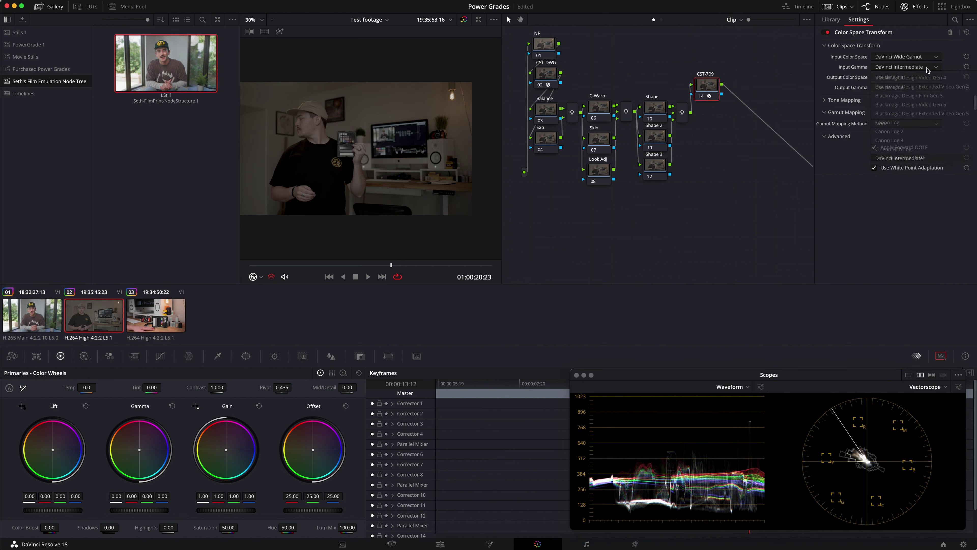
Step: Set the CST-709 node's output color space to Rec.709 and its output gamma to Gamma 2.4
left_click(918, 77)
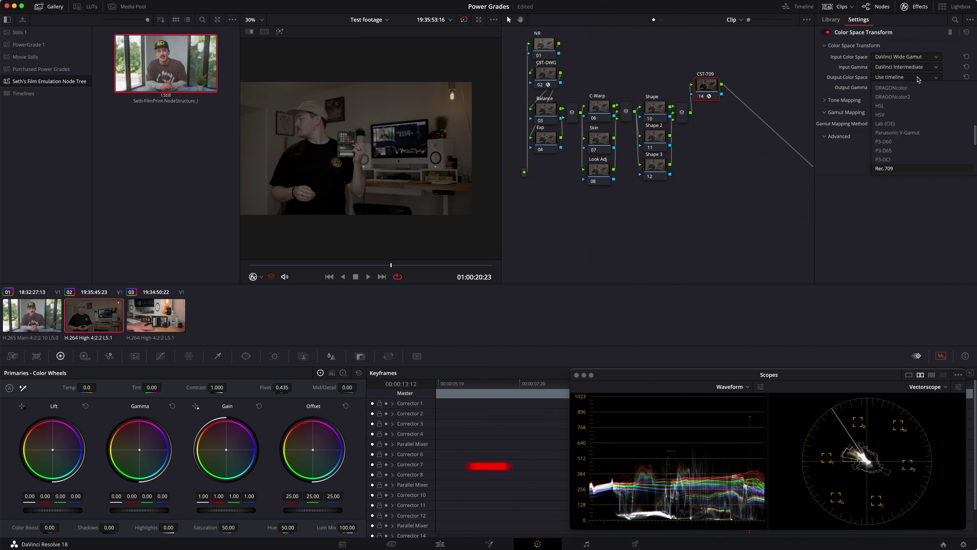
left_click(898, 129)
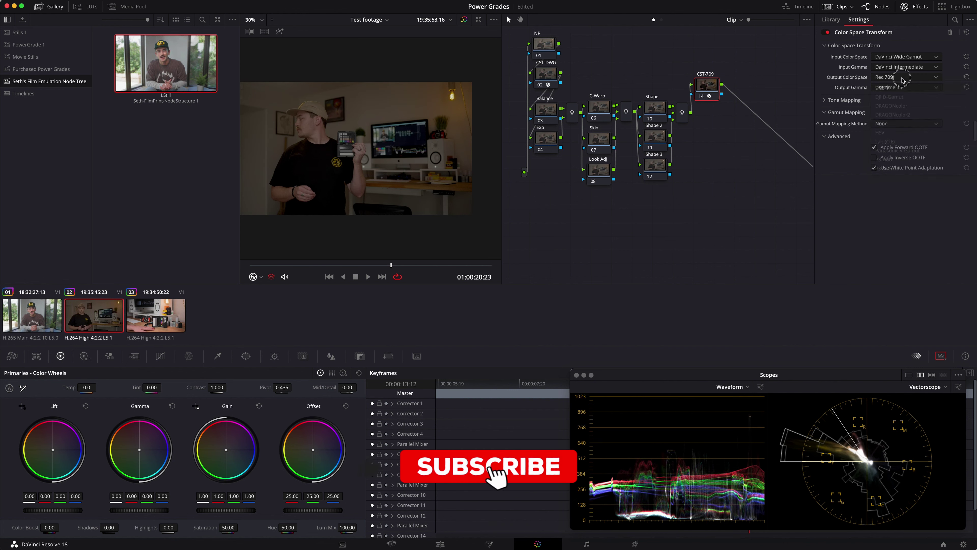
left_click(903, 88)
key("g")
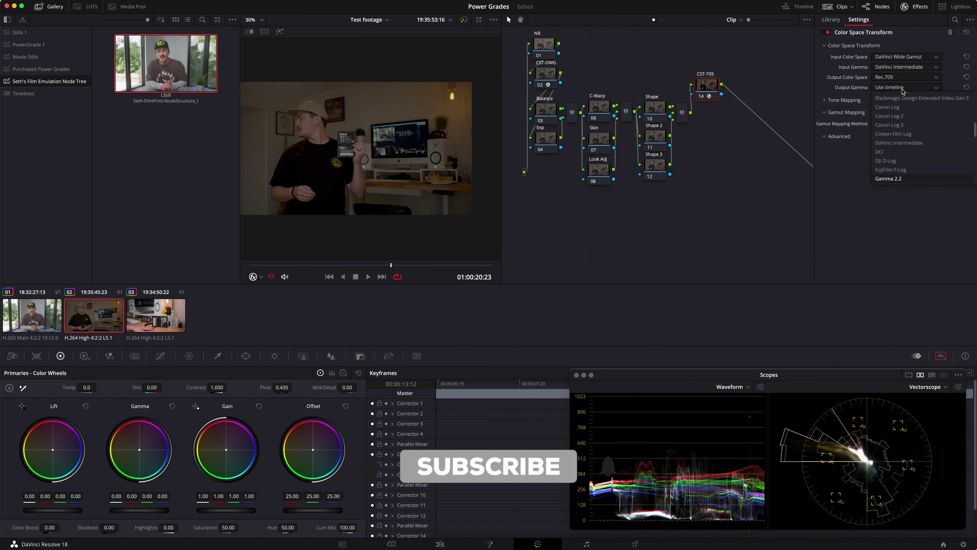
key("Down")
key("Down")
key("Up")
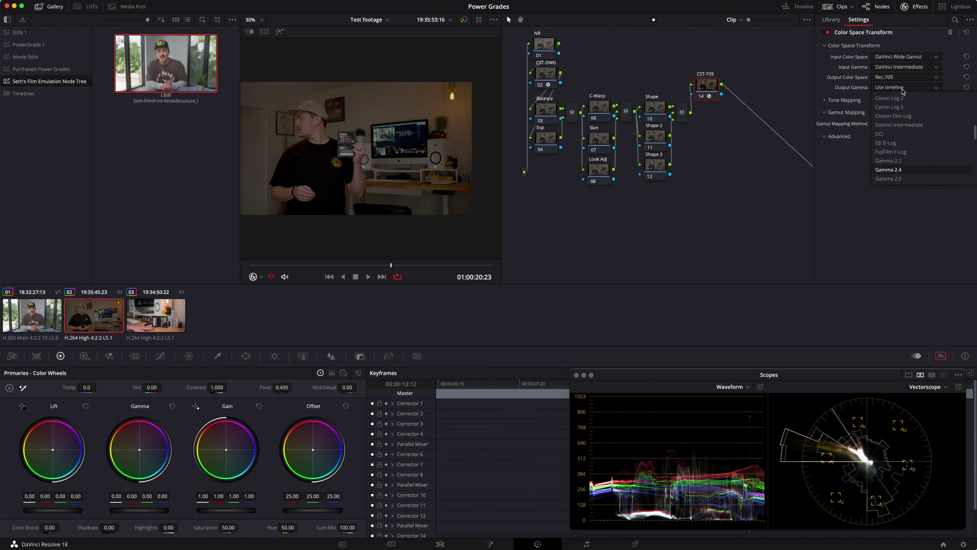
key("Return")
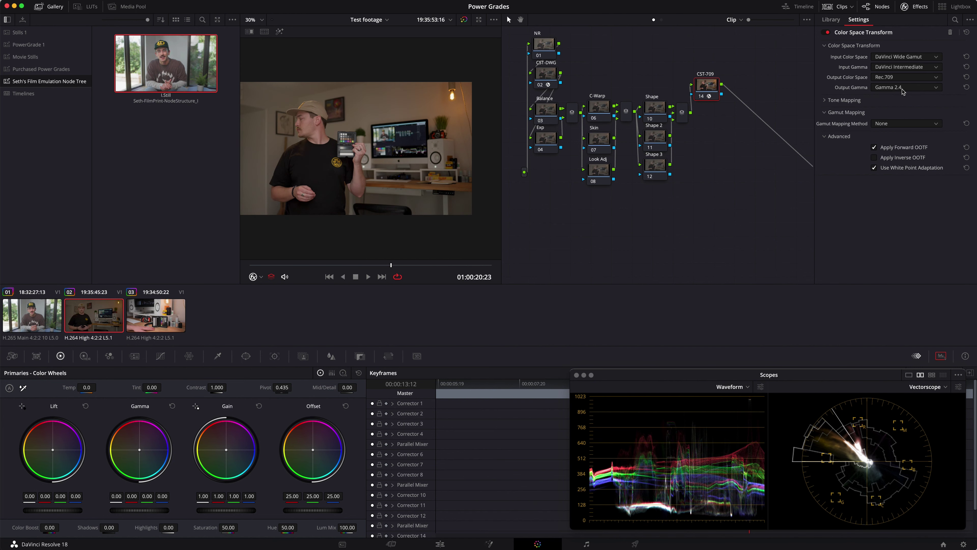
Step: Move CST-709 slightly higher, add a serial node after it, place that node below it and label it Greeens
left_click(552, 76)
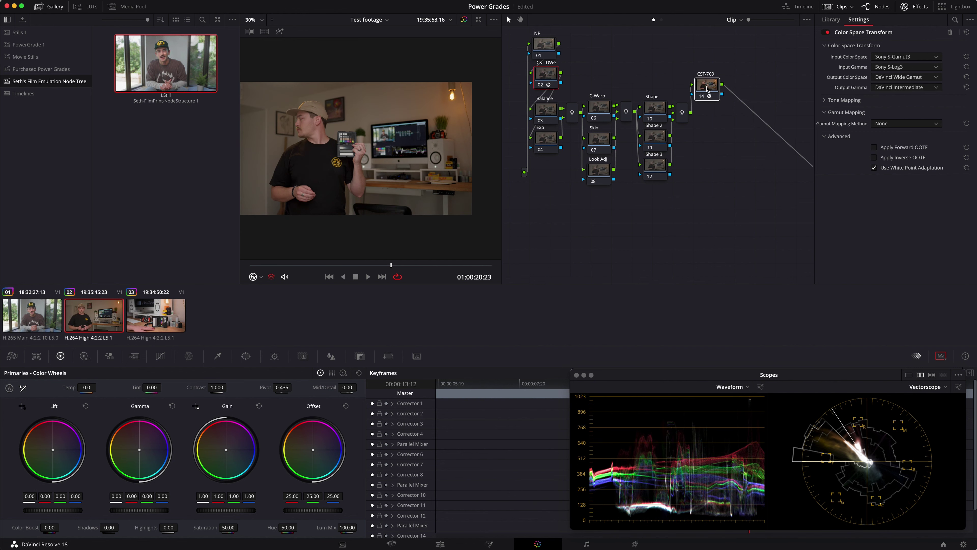
left_click_drag(713, 88, 717, 80)
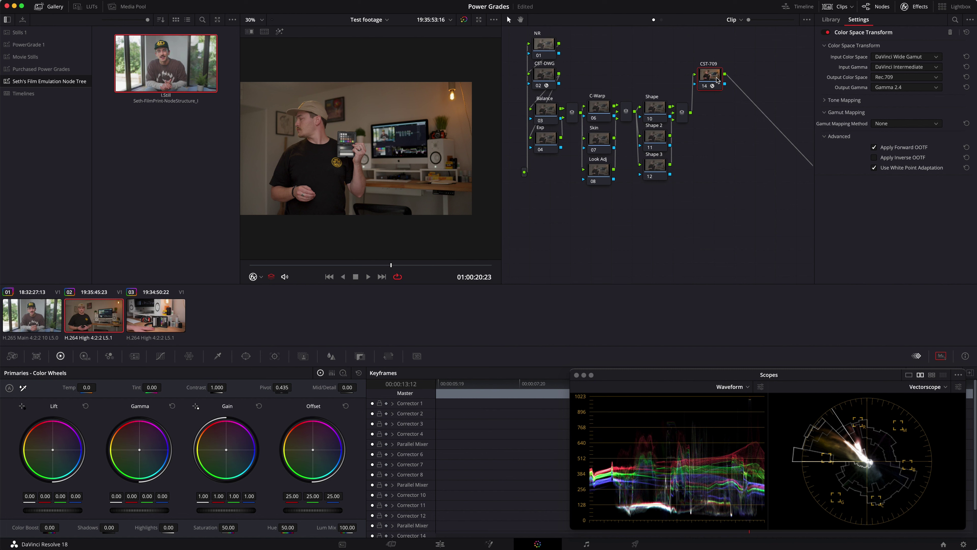
right_click(718, 80)
mouse_move(774, 120)
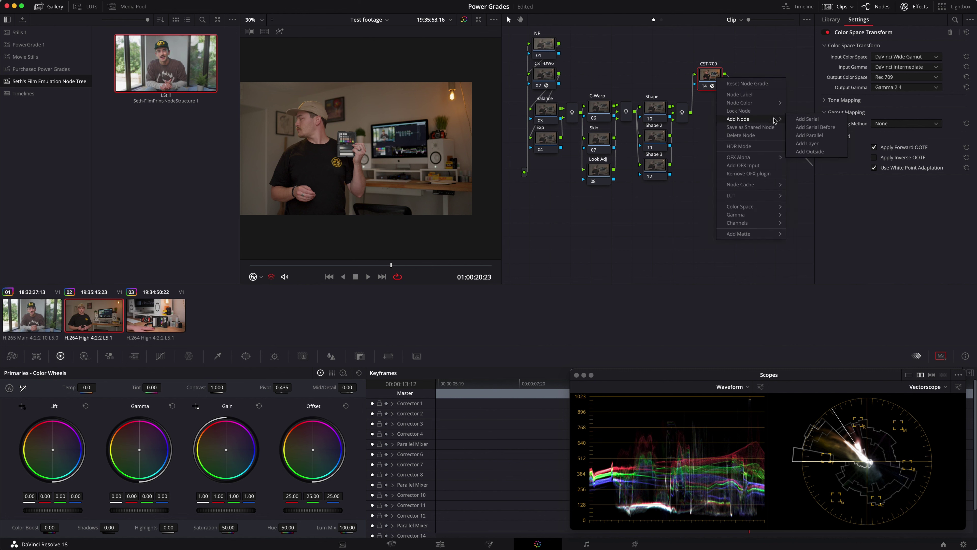
left_click(800, 126)
left_click_drag(750, 77, 713, 114)
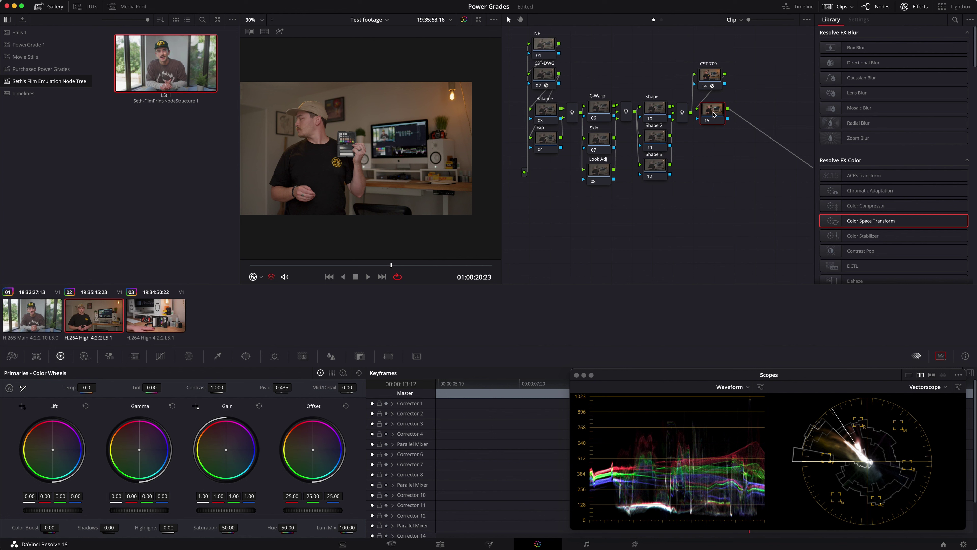
type("reens")
key("Return")
Step: Add a node parallel to Greeens, label it Blues and align it under Greeens
right_click(713, 114)
mouse_move(752, 154)
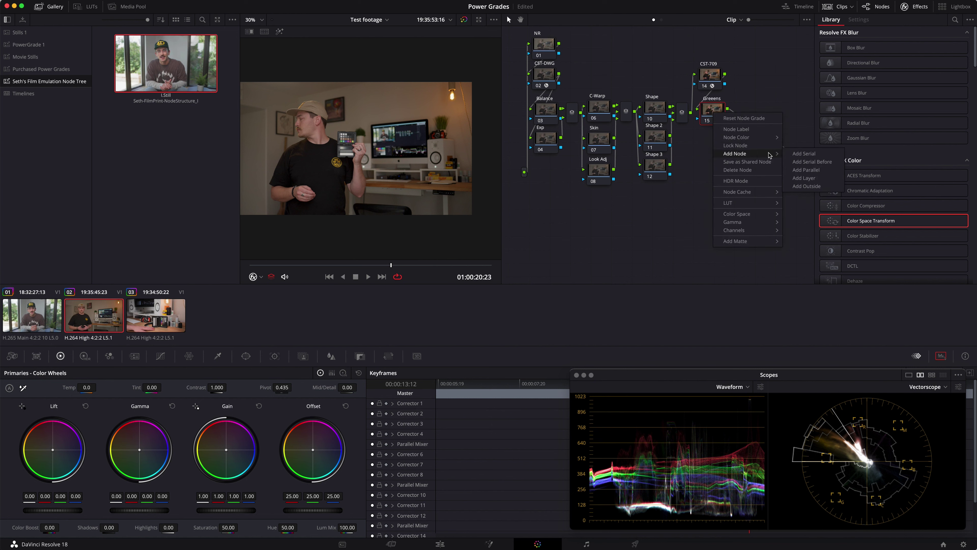
left_click(803, 171)
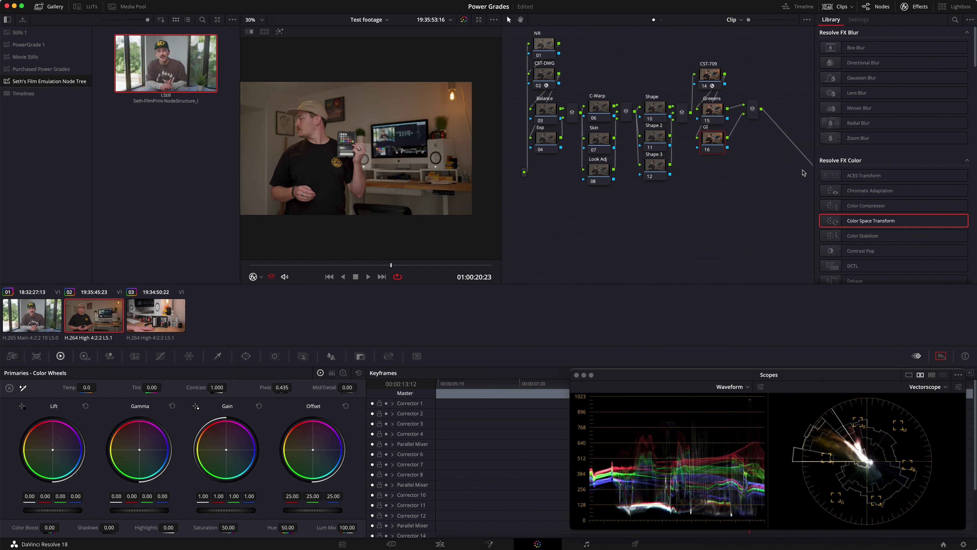
type("s")
left_click_drag(711, 147, 710, 148)
Step: Add a node parallel to Blues, label it Glow and align it in the column
right_click(711, 154)
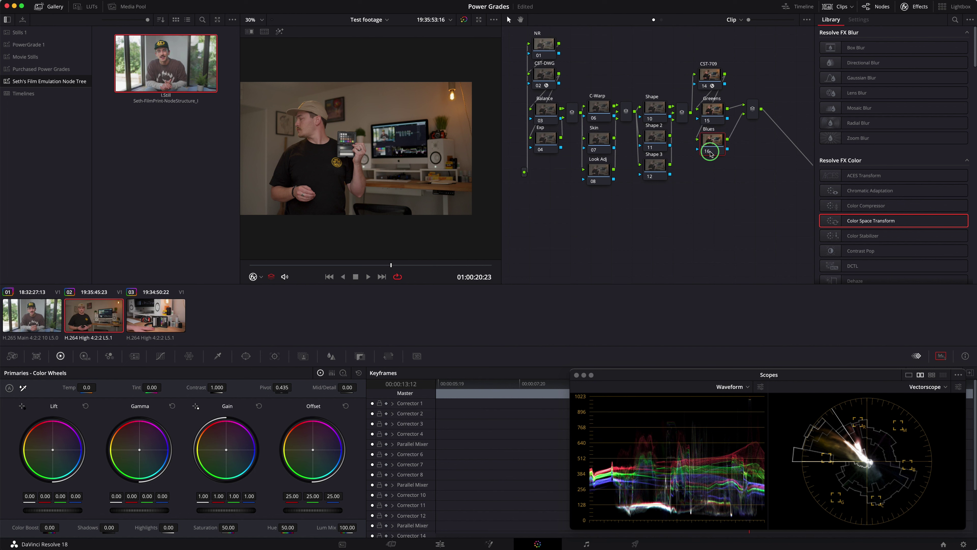
mouse_move(757, 193)
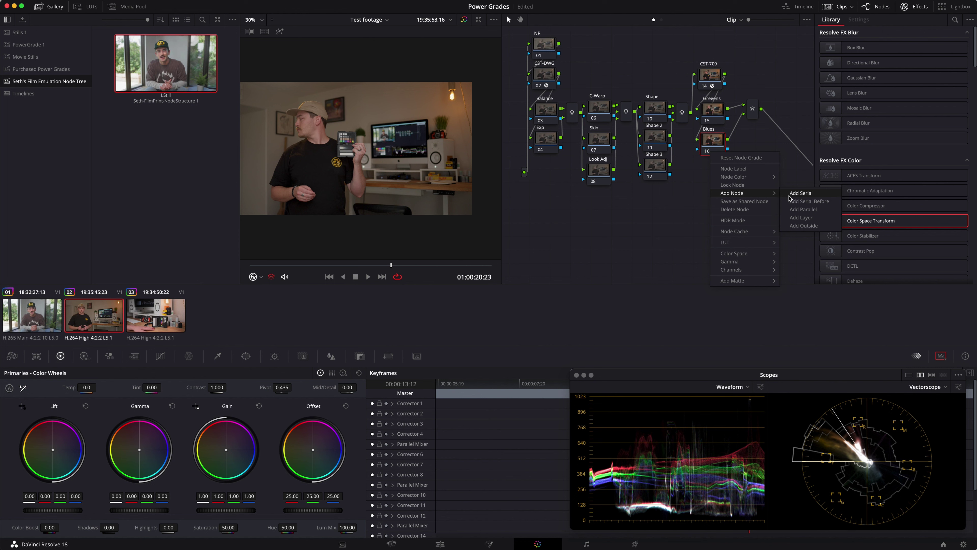
left_click(805, 210)
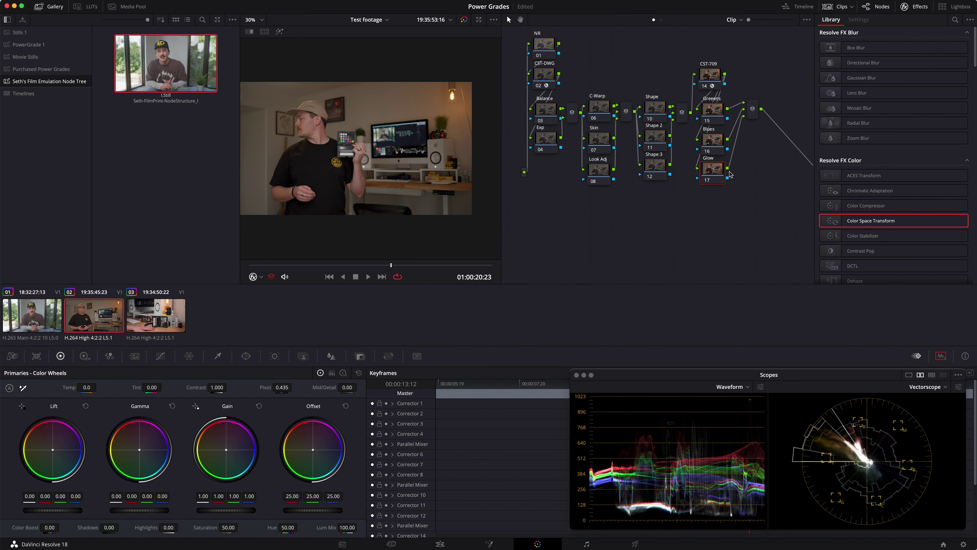
left_click_drag(722, 172, 721, 174)
Step: Add a node labeled Overall Sat parallel to Glow and place the parallel mixer close beside the column
right_click(721, 174)
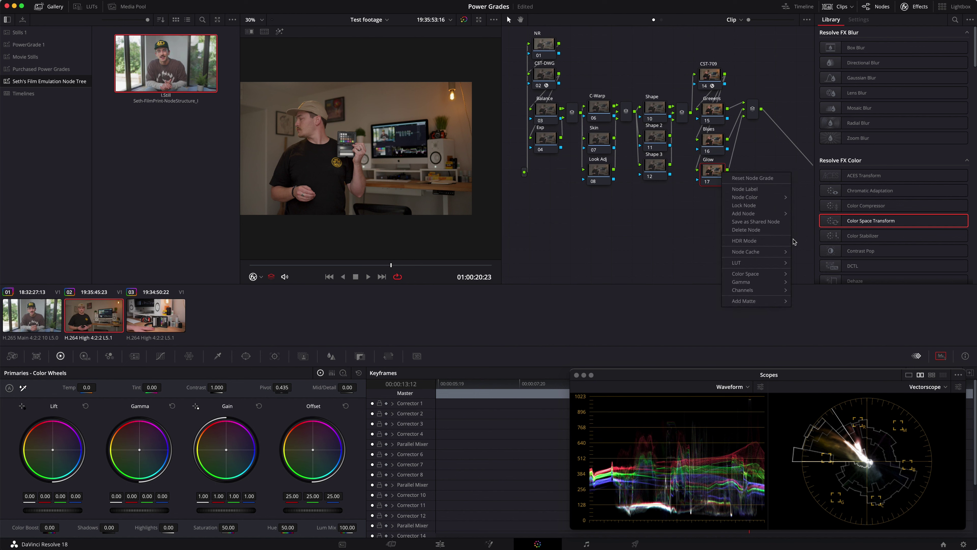
mouse_move(773, 214)
left_click(814, 238)
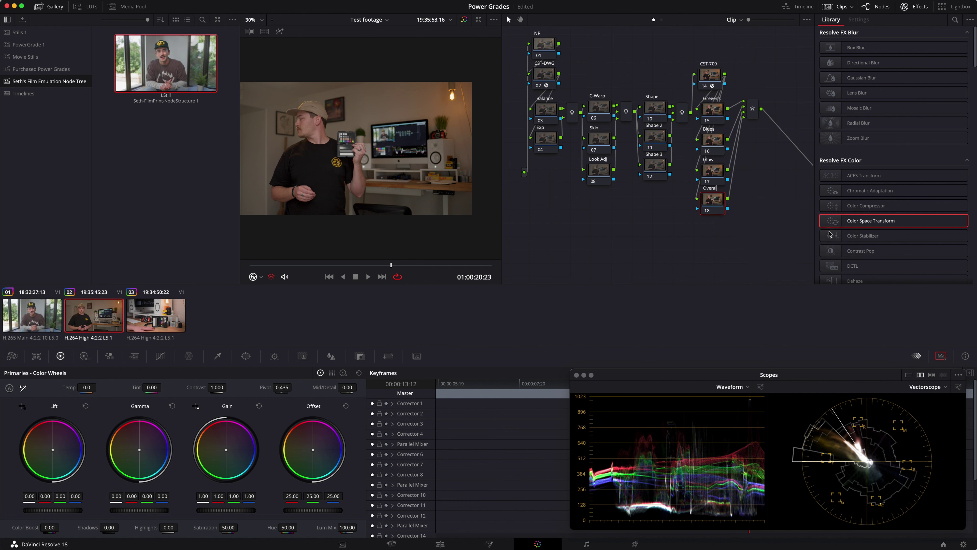
key("Return")
left_click(754, 114)
left_click_drag(754, 114, 742, 114)
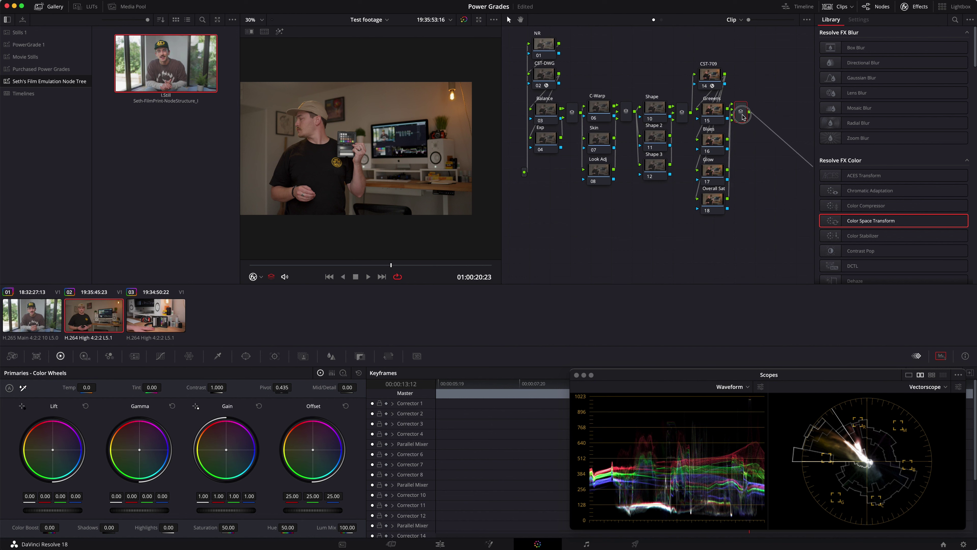
Step: Add a node parallel to Overall Sat and label it Grain
left_click(712, 210)
right_click(711, 210)
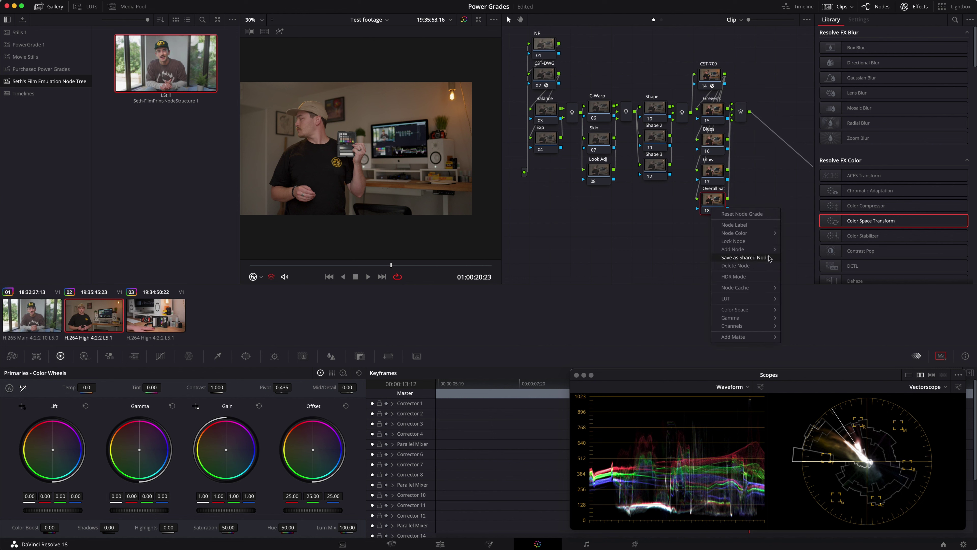
mouse_move(770, 249)
left_click(801, 265)
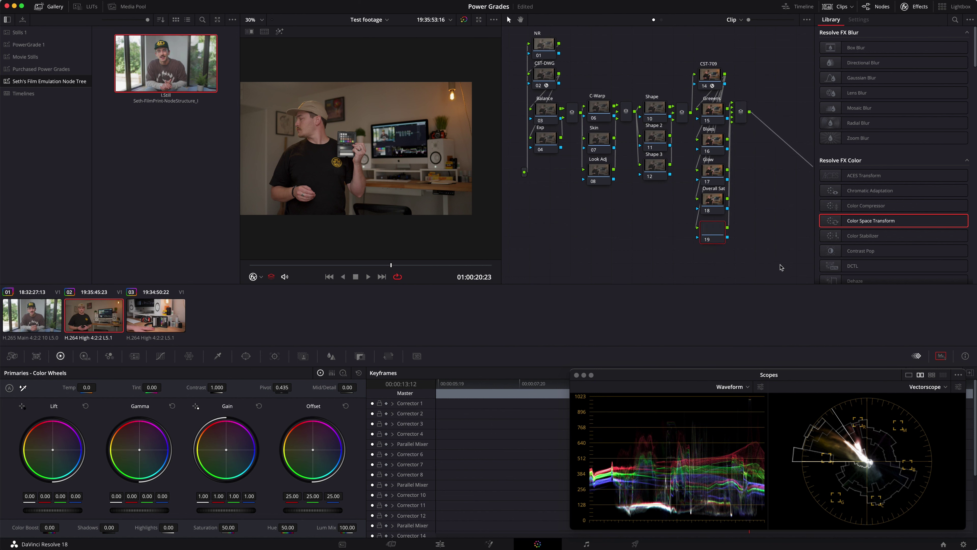
Step: Add a node labeled Halation parallel to Grain and move the column's mixer closer to the nodes
right_click(718, 242)
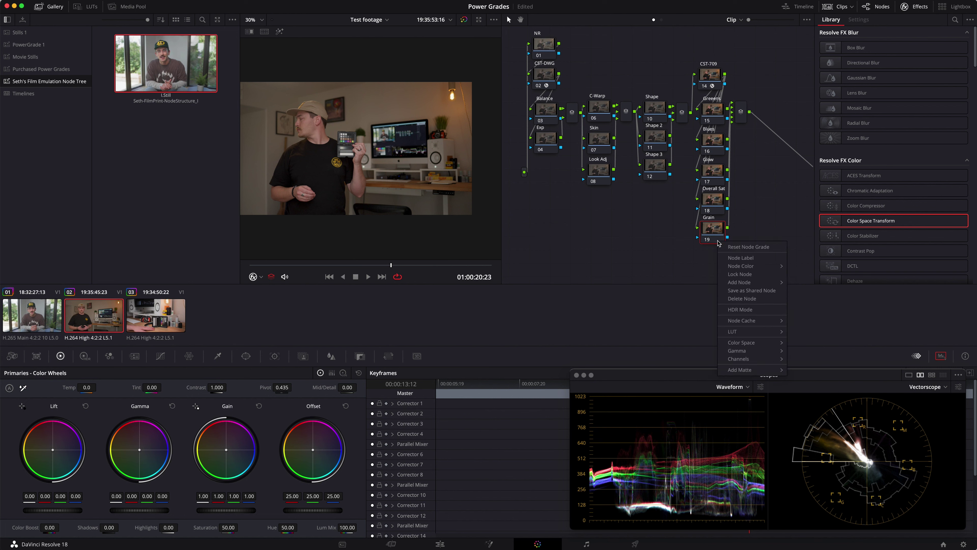
mouse_move(754, 283)
left_click(811, 298)
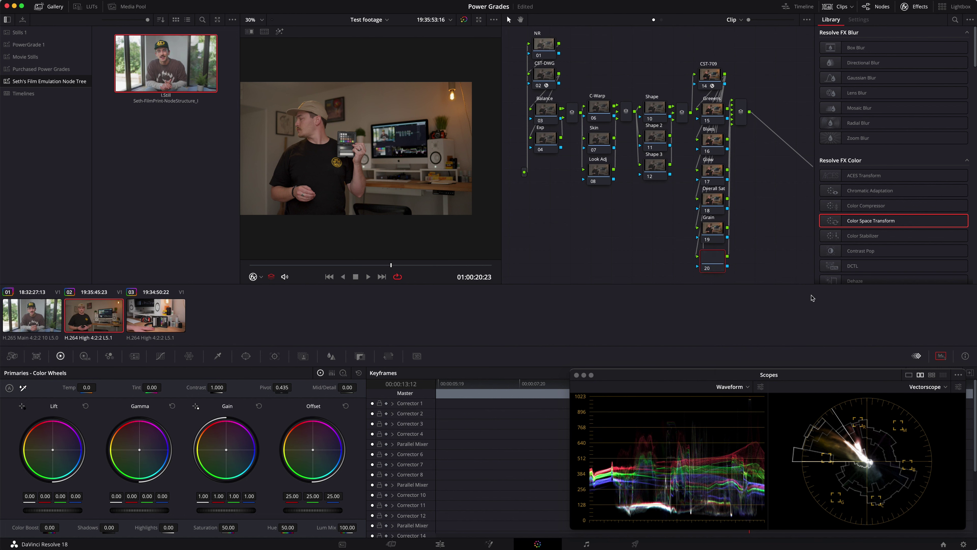
type("alation")
left_click_drag(745, 116, 742, 120)
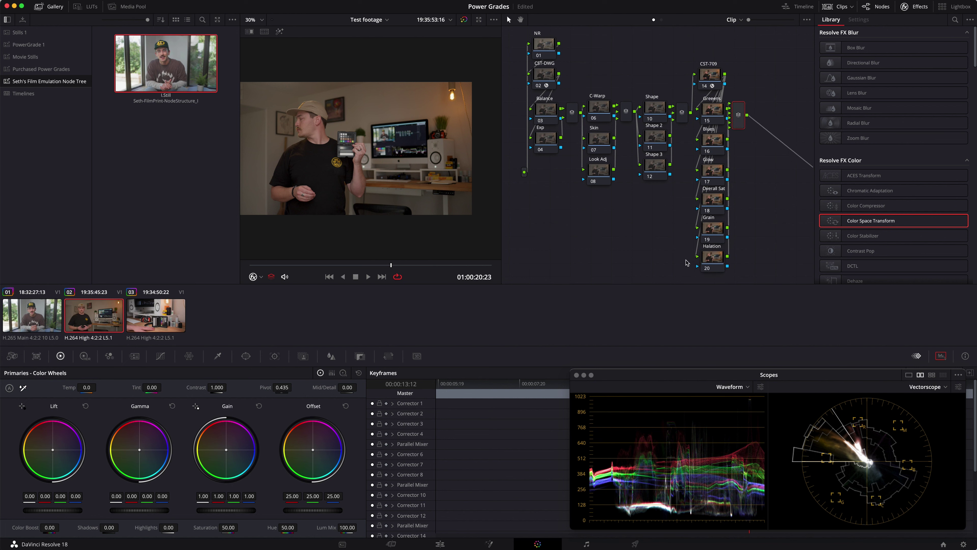
Step: Move the Greeens-to-Halation column and its mixer away from CST-709 to examine the connections, and return them beneath it
left_click(713, 261)
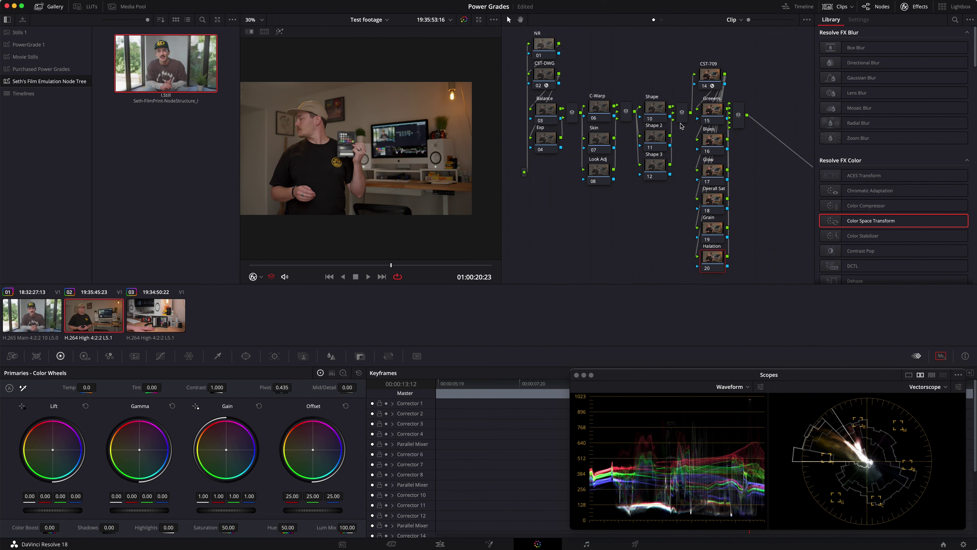
left_click_drag(754, 264, 776, 70)
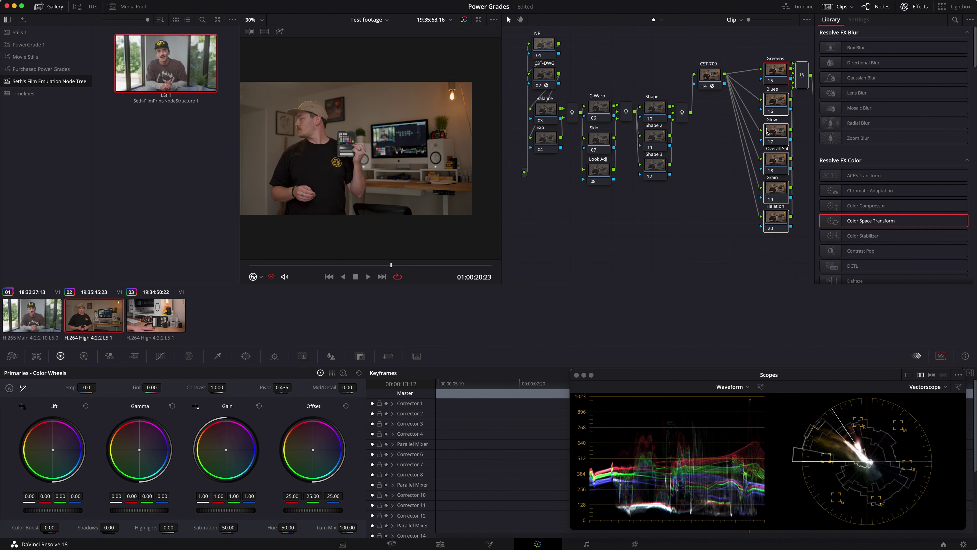
left_click_drag(804, 78, 741, 118)
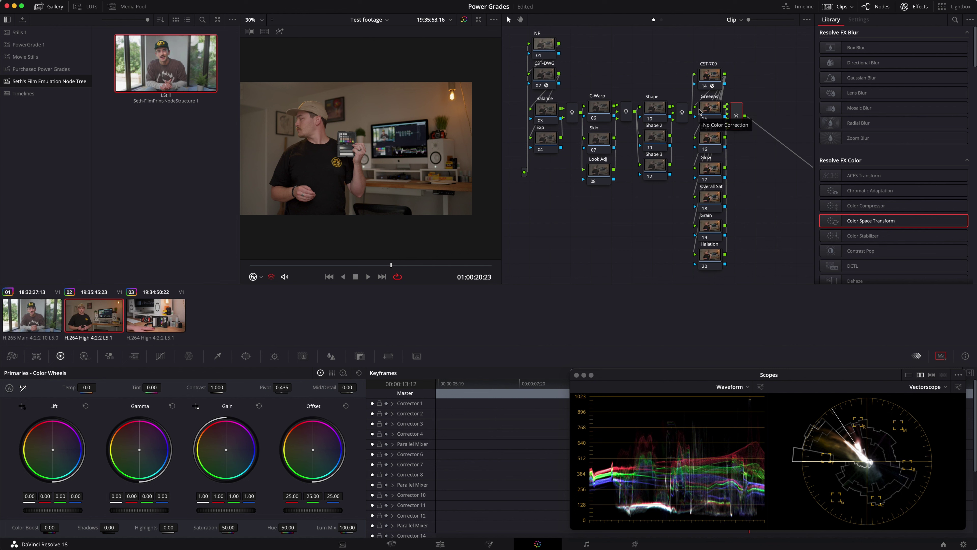
mouse_move(739, 117)
left_mouse_down()
mouse_move(744, 129)
mouse_move(737, 115)
left_mouse_up()
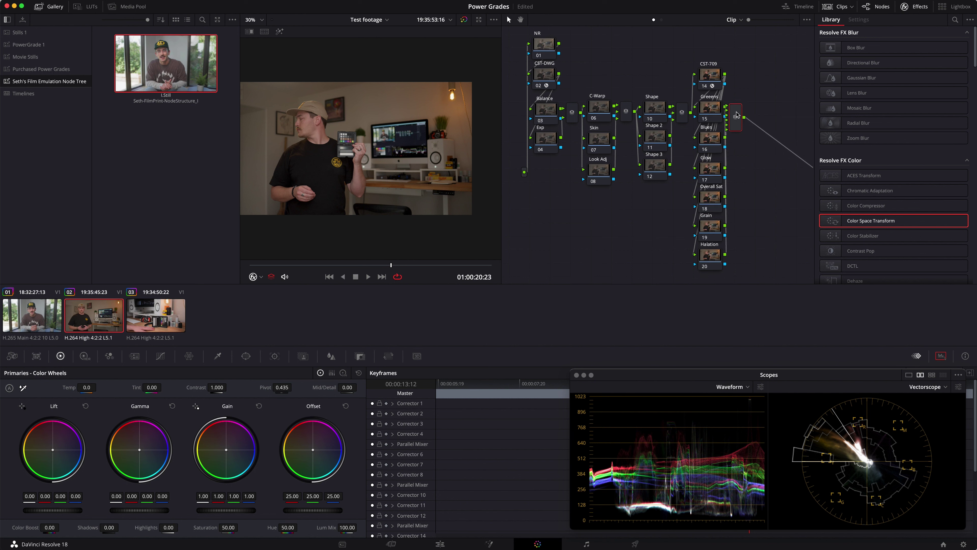
Step: Add two serial nodes after the last parallel mixer and place them side by side above it
key("alt+s")
key("alt+o")
left_click_drag(518, 179, 789, 55)
left_click(787, 56)
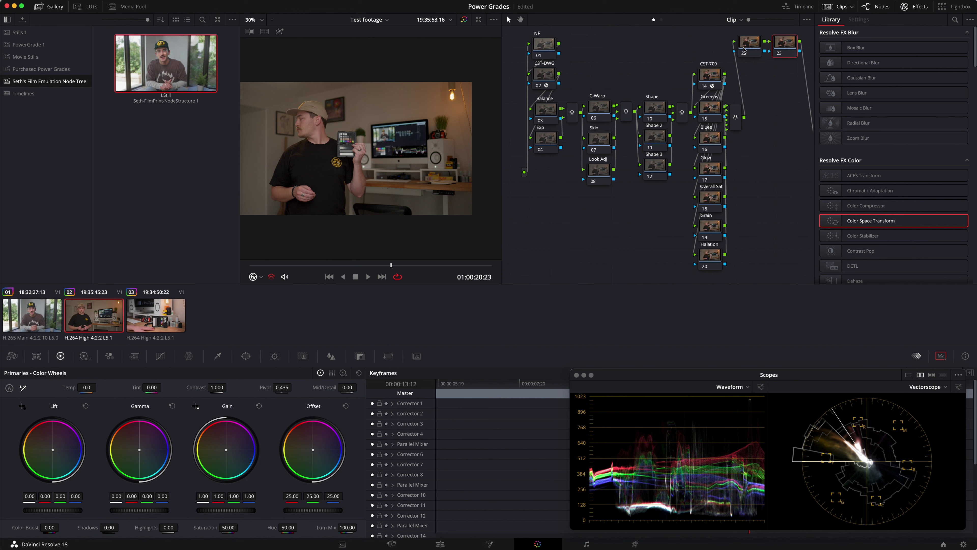
Step: Add a layer node to node 23, so that both feed a layer mixer
right_click(786, 54)
mouse_move(832, 97)
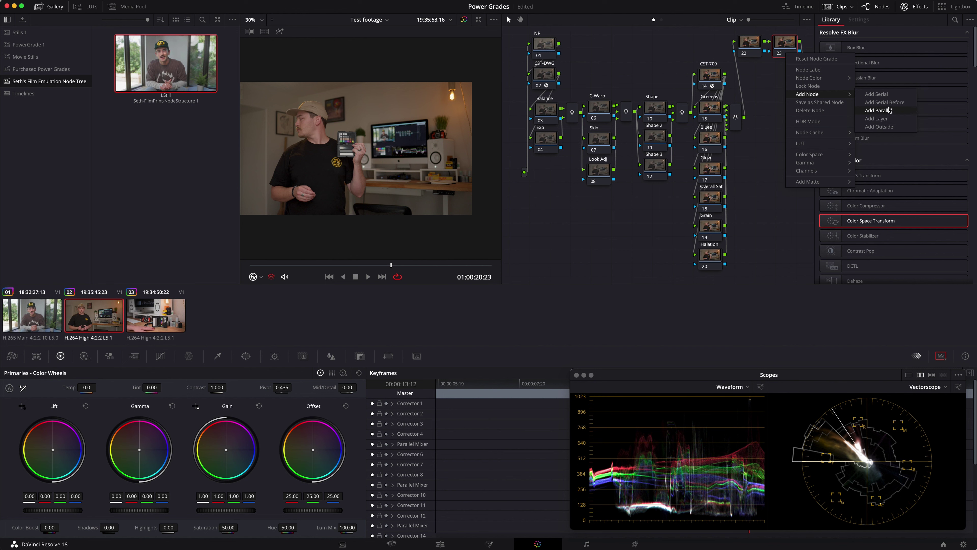
left_click(889, 118)
left_click(533, 170)
left_click_drag(527, 167, 813, 42)
scroll(802, 69, "right", 3)
Step: Add another node after node 24 and place the pair side by side beneath nodes 22 and 23
left_click(755, 82)
right_click(756, 82)
mouse_move(791, 126)
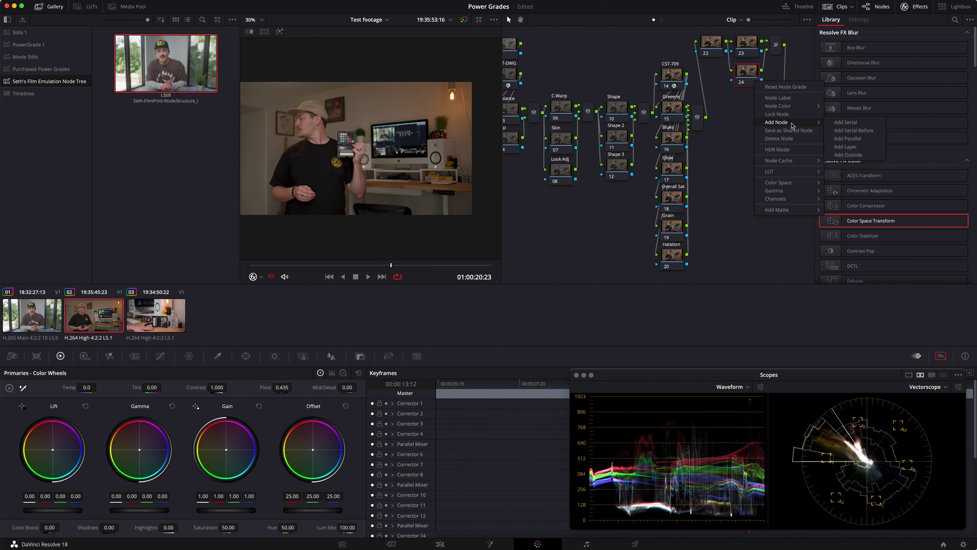
left_click(848, 154)
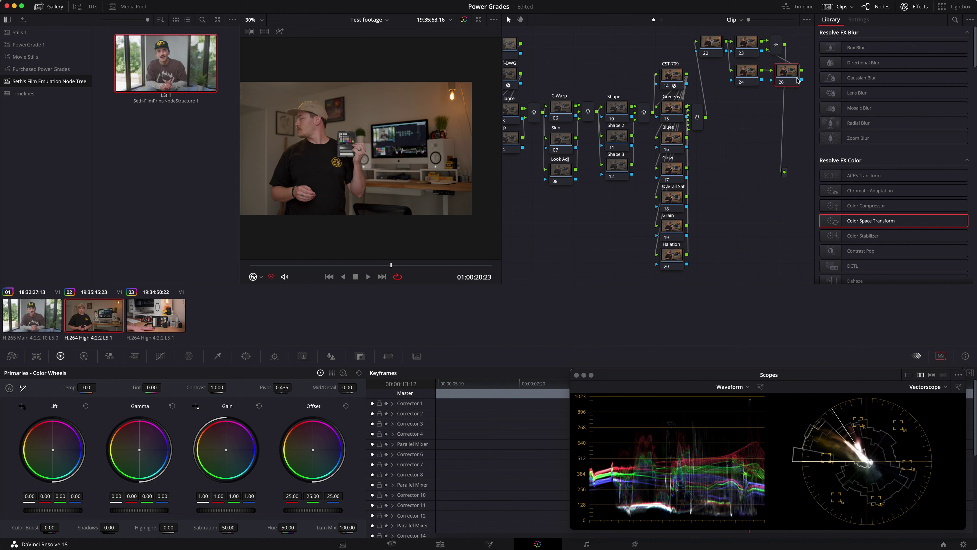
left_click_drag(799, 98, 725, 71)
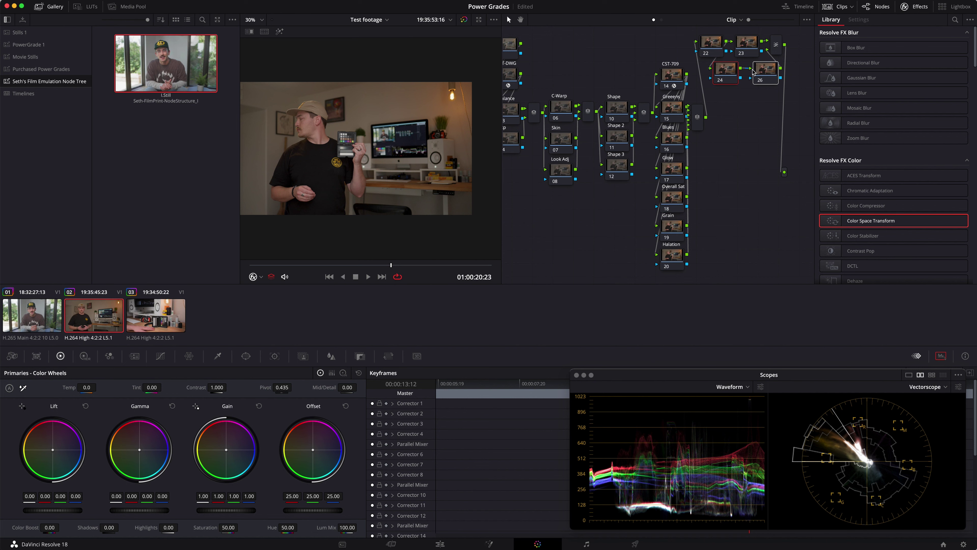
Step: Apply a Color Space Transform to node 24 with input color space Rec.709 and input gamma Gamma 2.4
left_click_drag(855, 221, 721, 76)
left_click(905, 56)
scroll(900, 116, "down", 10)
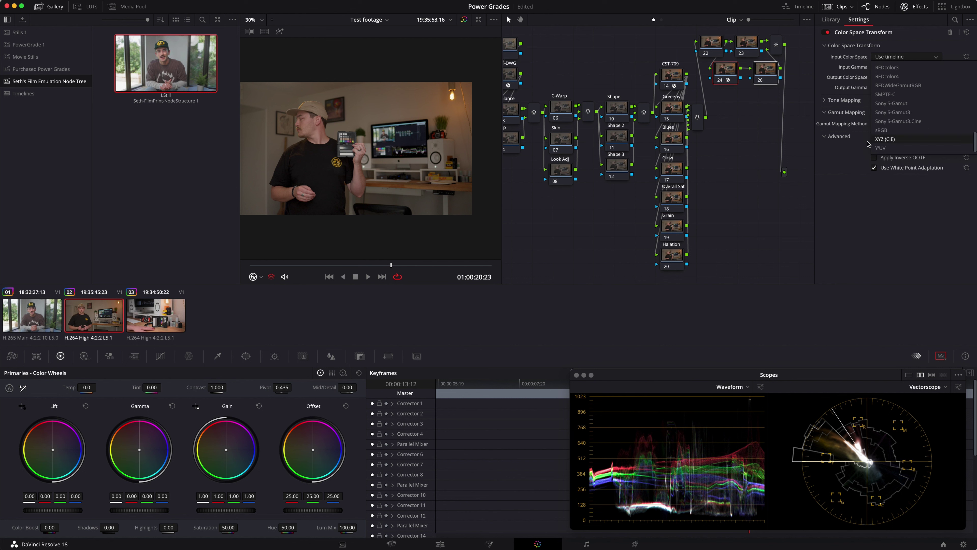
scroll(901, 108, "up", 5)
left_click(884, 148)
left_click(894, 67)
scroll(894, 67, "down", 5)
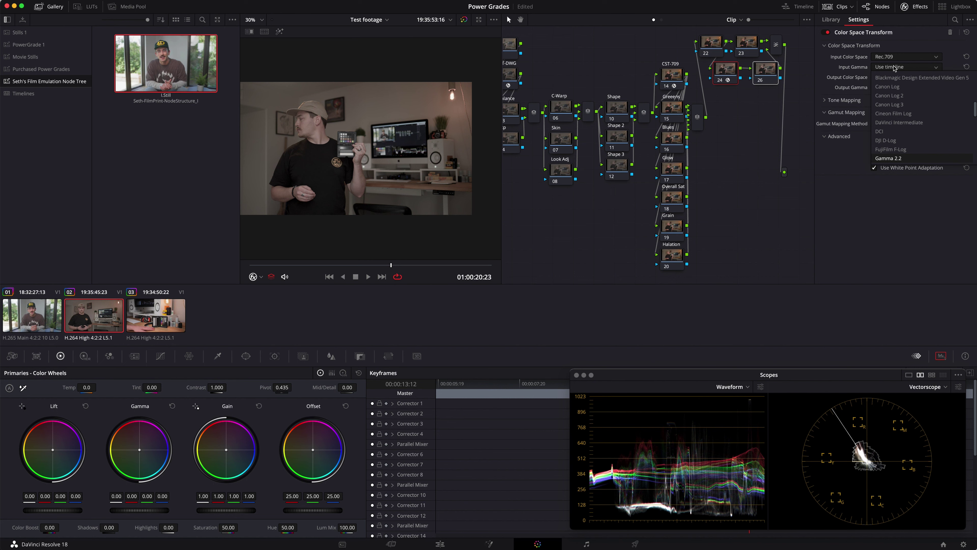
left_click(889, 158)
Step: Set node 24's output color space to Rec.709 and its output gamma to Cineon Film Log
left_click(891, 77)
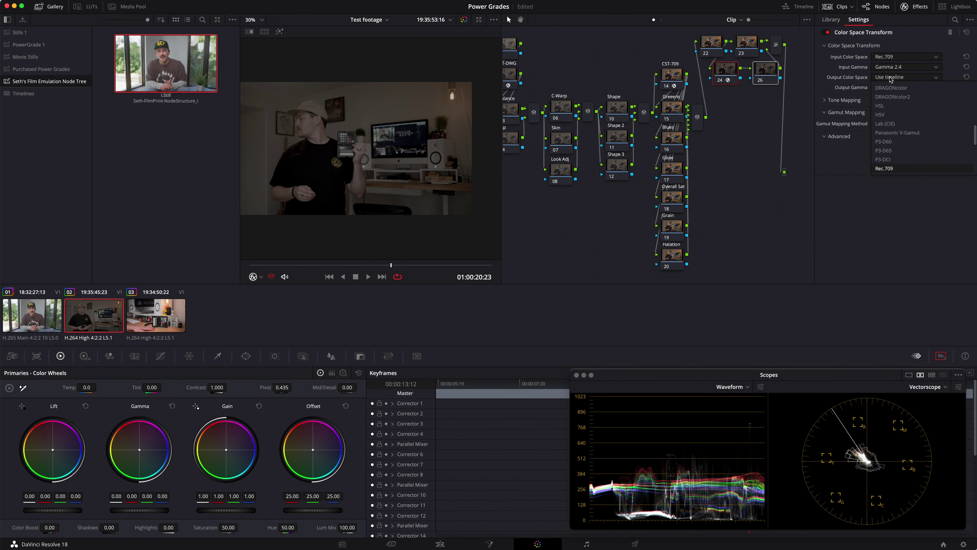
left_click(884, 169)
left_click(892, 88)
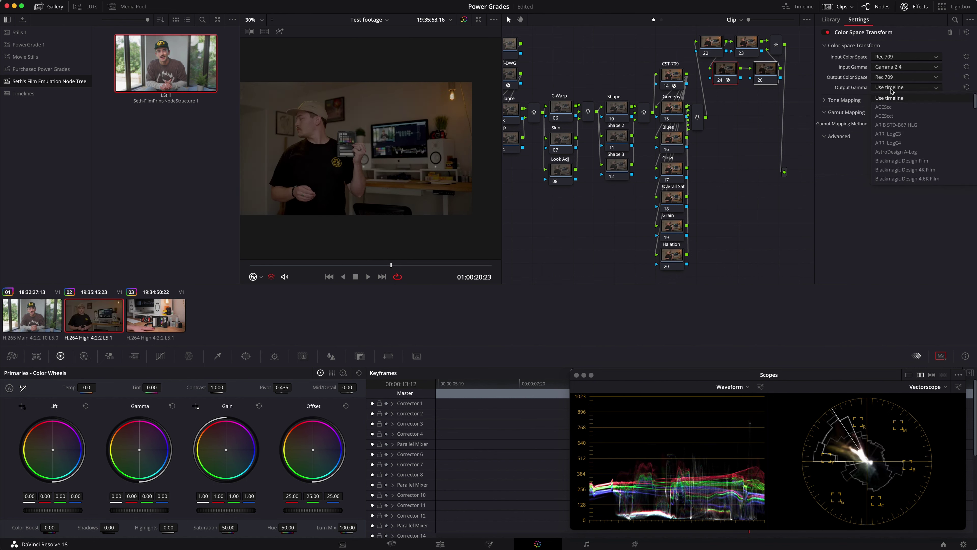
key("c")
key("Down")
key("Down")
key("Down")
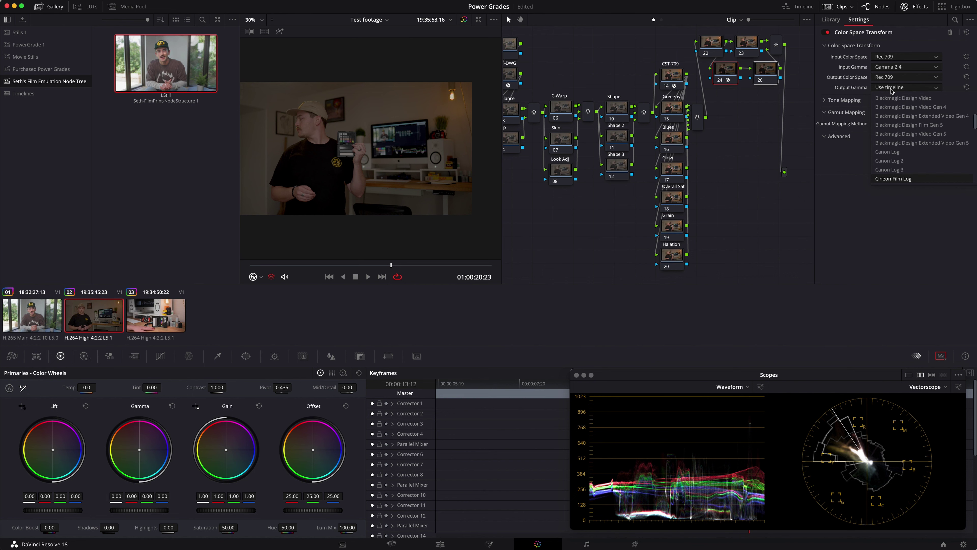
key("Return")
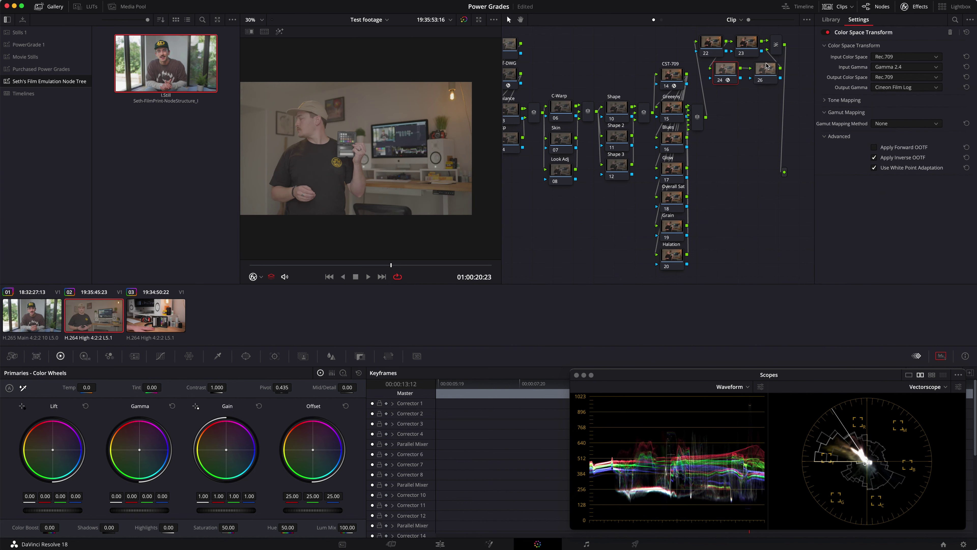
Step: Apply the Rec709 Kodak 2383 D65 film look LUT to node 26
left_click(725, 73)
left_click(766, 76)
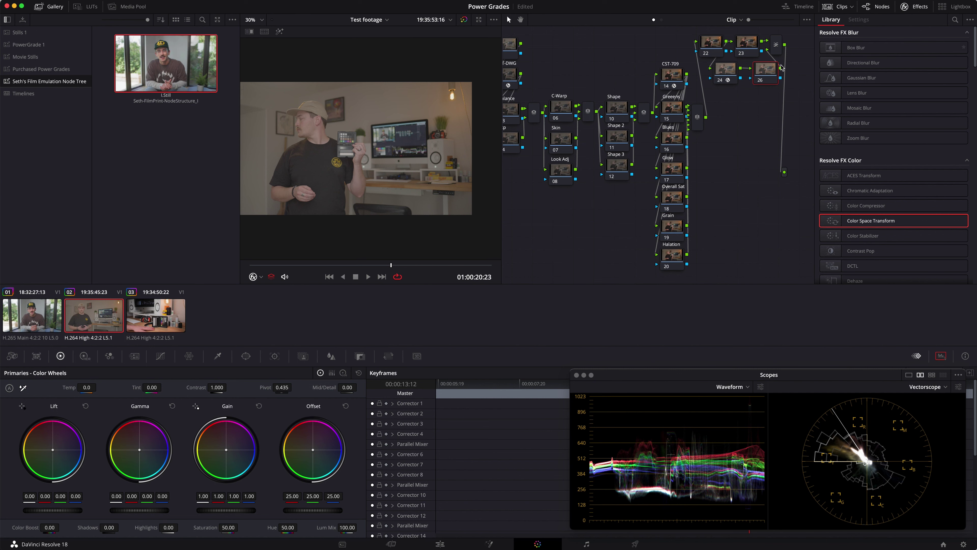
left_click(86, 6)
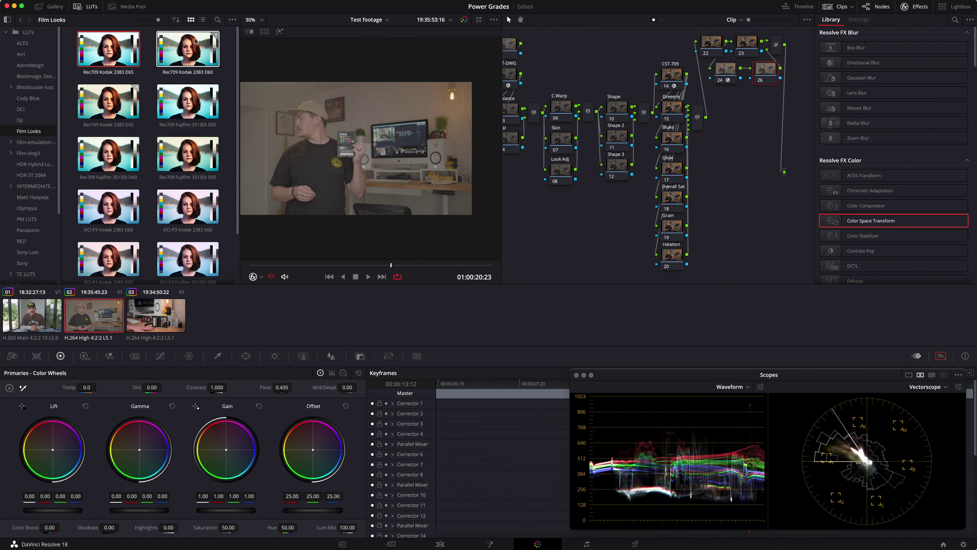
right_click(186, 55)
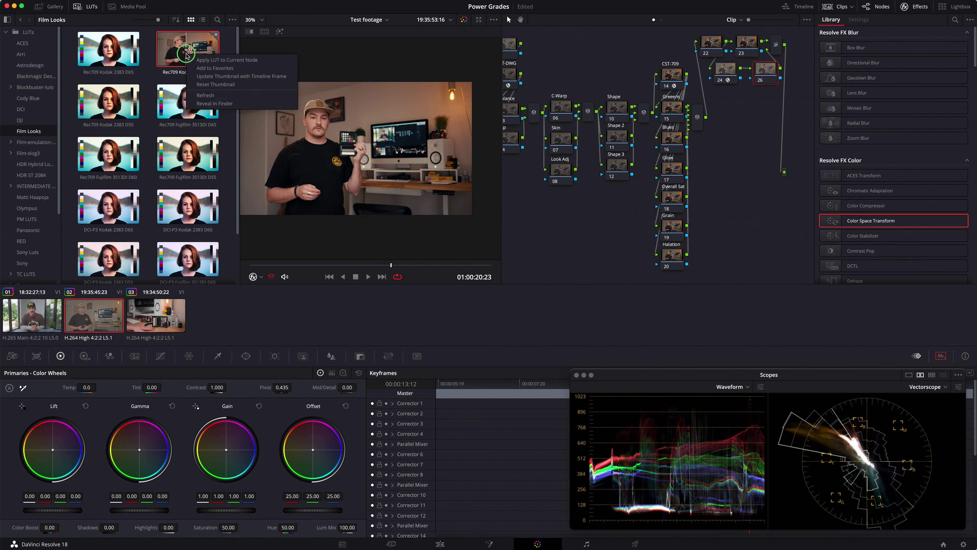
left_click(216, 84)
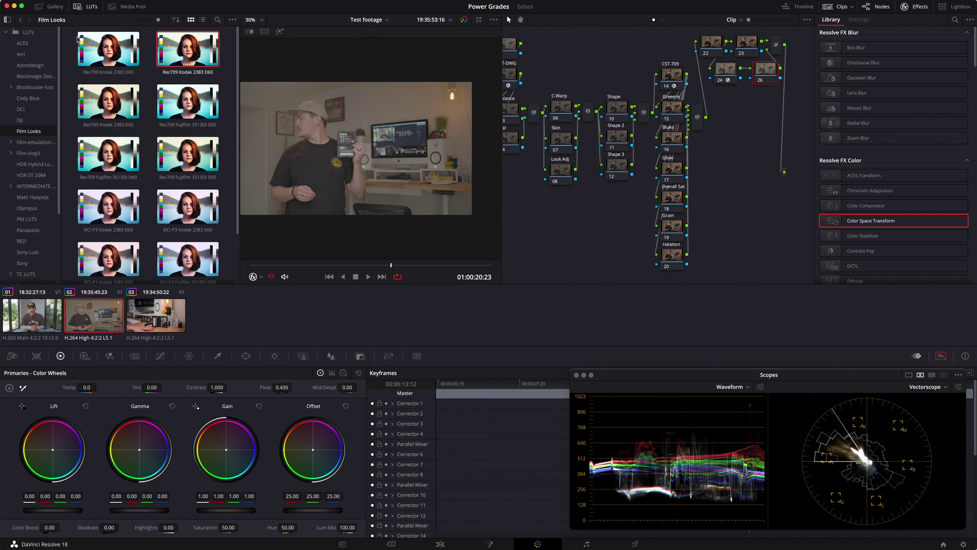
left_click(99, 46)
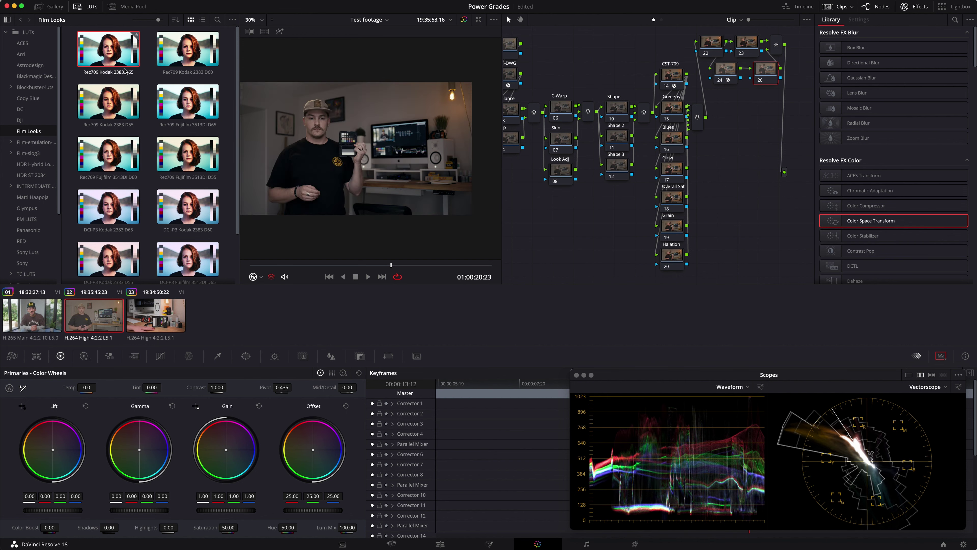
right_click(119, 48)
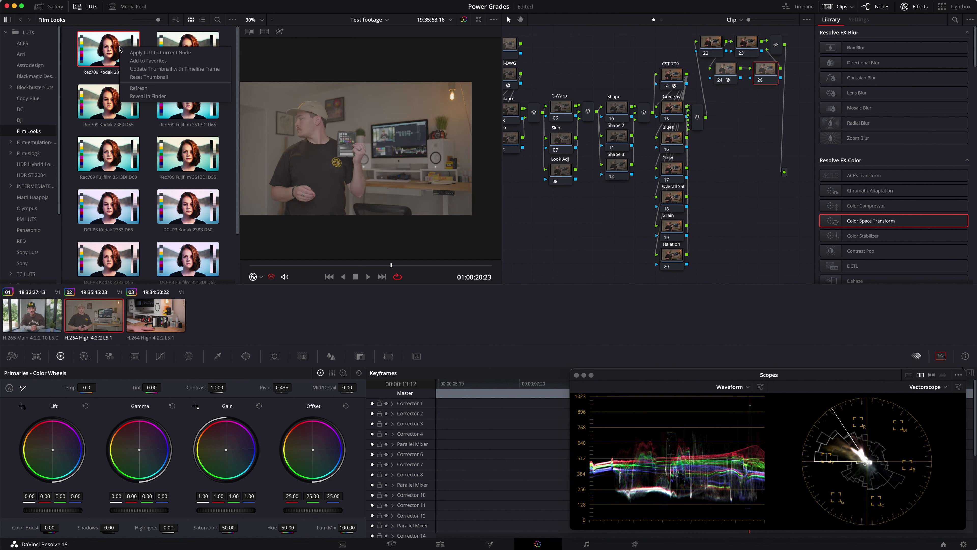
left_click(157, 56)
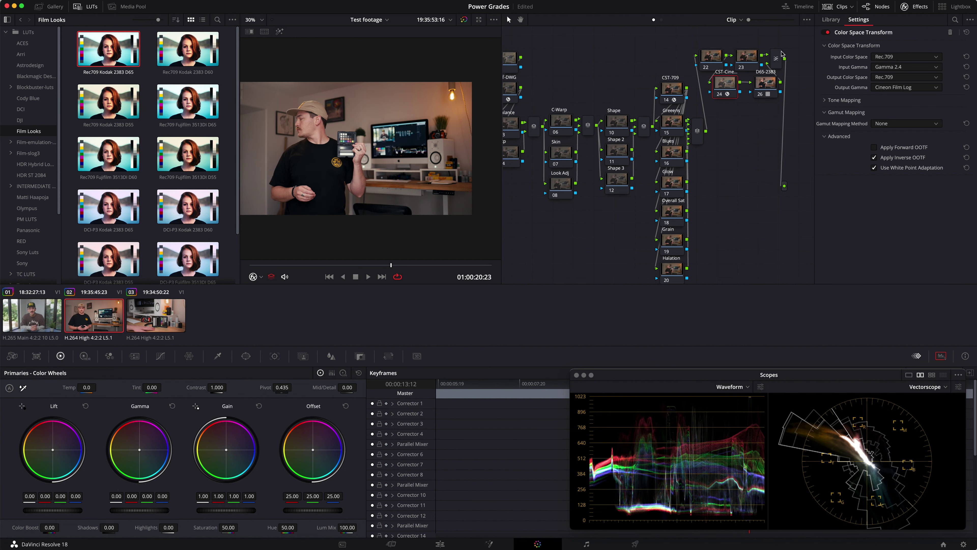
Step: Disable and re-enable the Cineon transform and D65-2383 nodes together to compare the image with and without the film LUT
right_click(776, 58)
left_click(778, 39)
left_click(766, 83, "super")
key("ctrl+d")
key("ctrl+d")
key("ctrl+d")
key("ctrl+d")
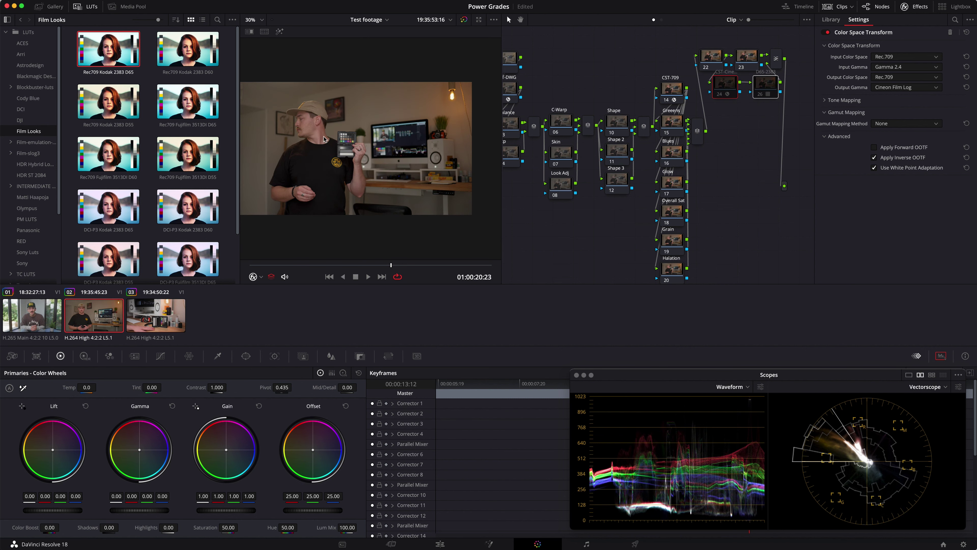
key("ctrl+d")
key("ctrl+d")
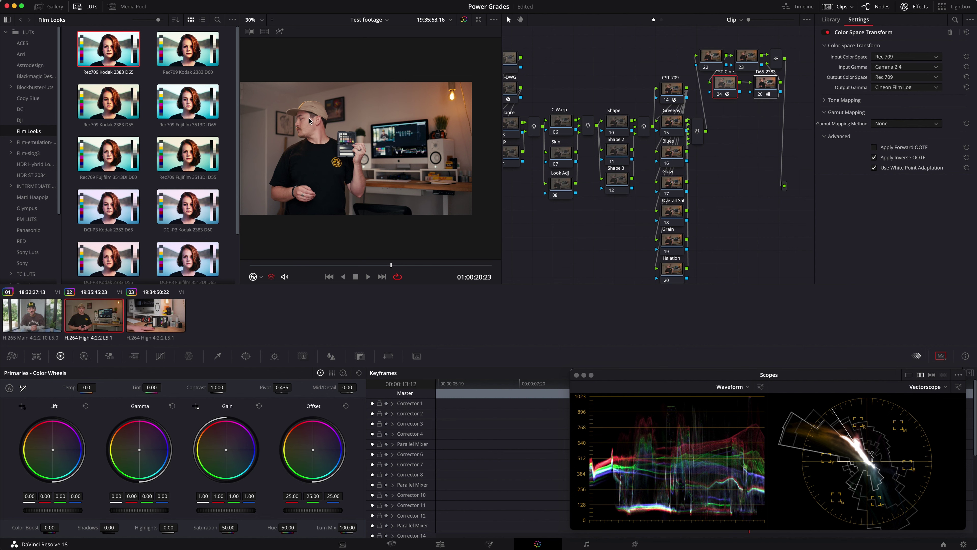
key("ctrl+d")
key("ctrl+d")
key("ctrl+d")
key("ctrl+d")
key("ctrl+d")
key("ctrl+d")
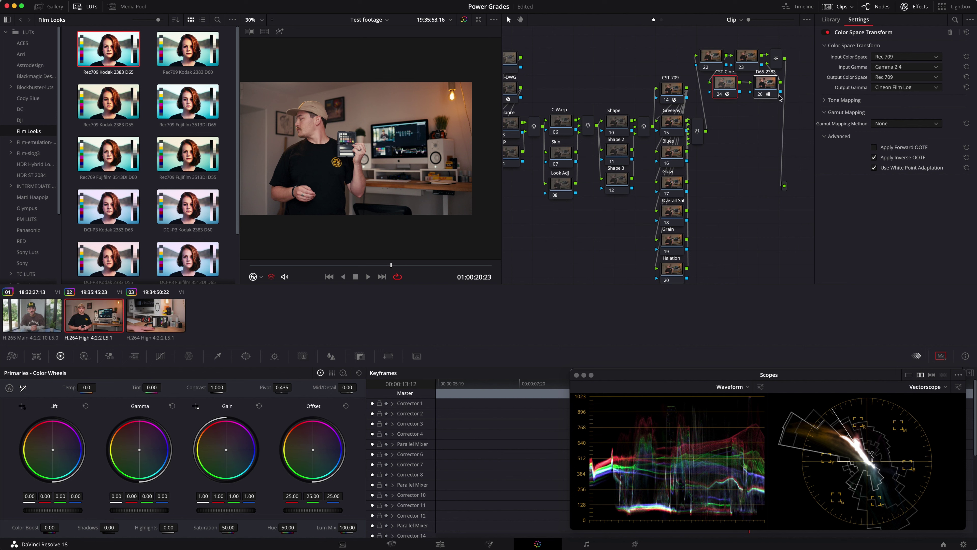
Step: Change the composite mode of the layer mixer that joins node 23 and the D65-2383 node
left_click(758, 162)
right_click(774, 61)
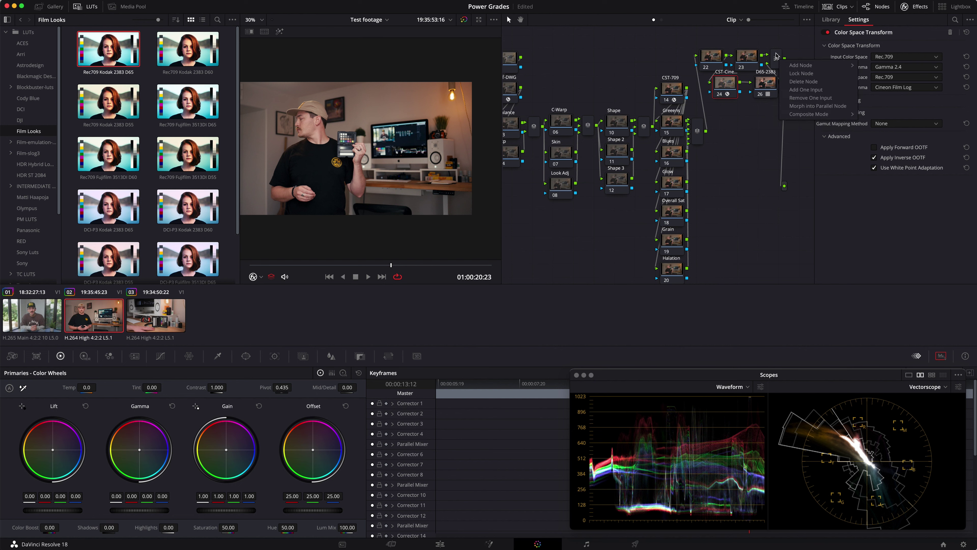
mouse_move(824, 115)
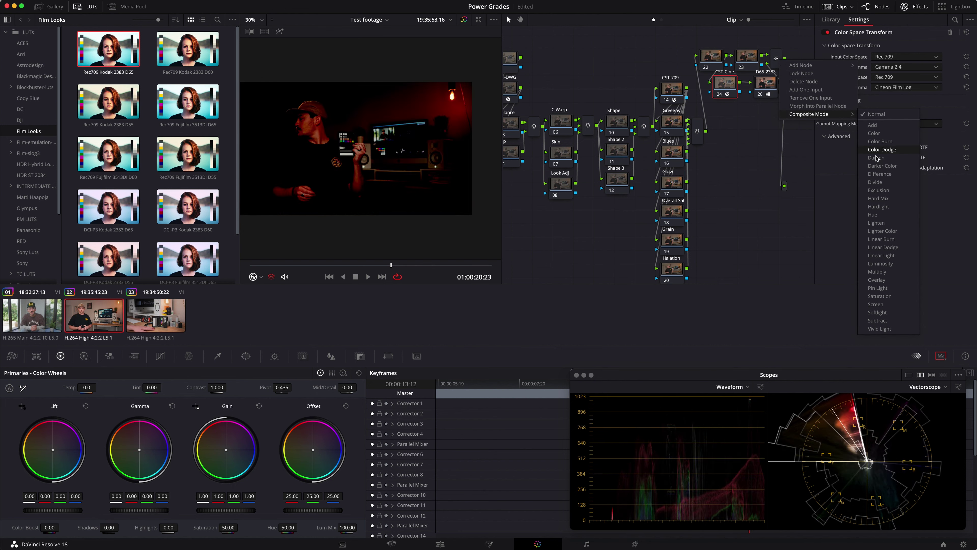
left_click(876, 158)
Step: Select nodes 22, 23, 24, 26 and their layer mixer, and toggle them off and on to compare the blended look
left_click_drag(807, 110, 701, 23)
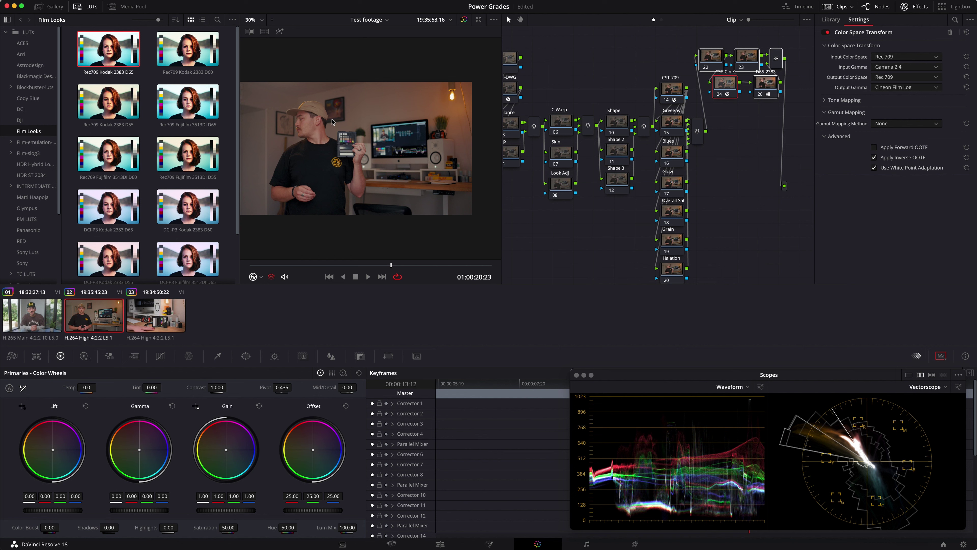
key("ctrl+d")
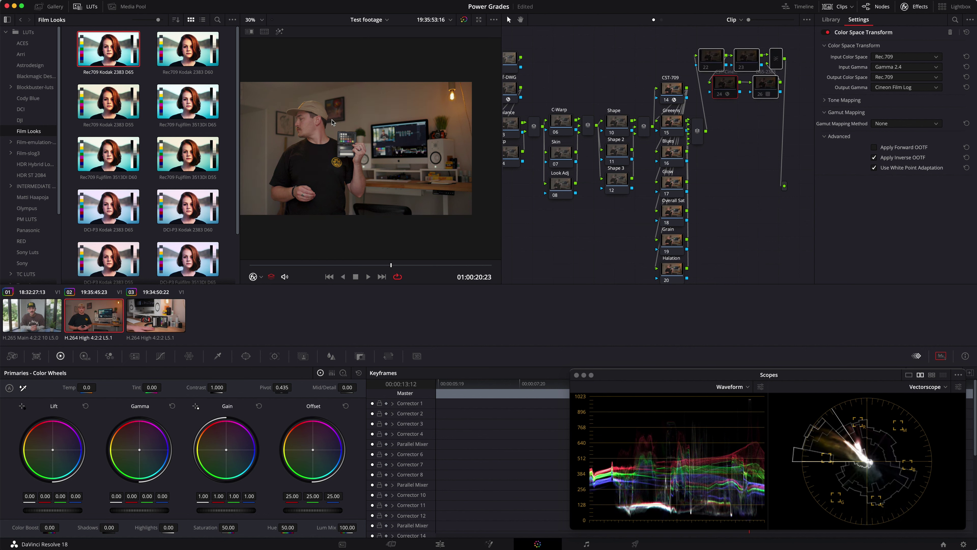
key("ctrl+d")
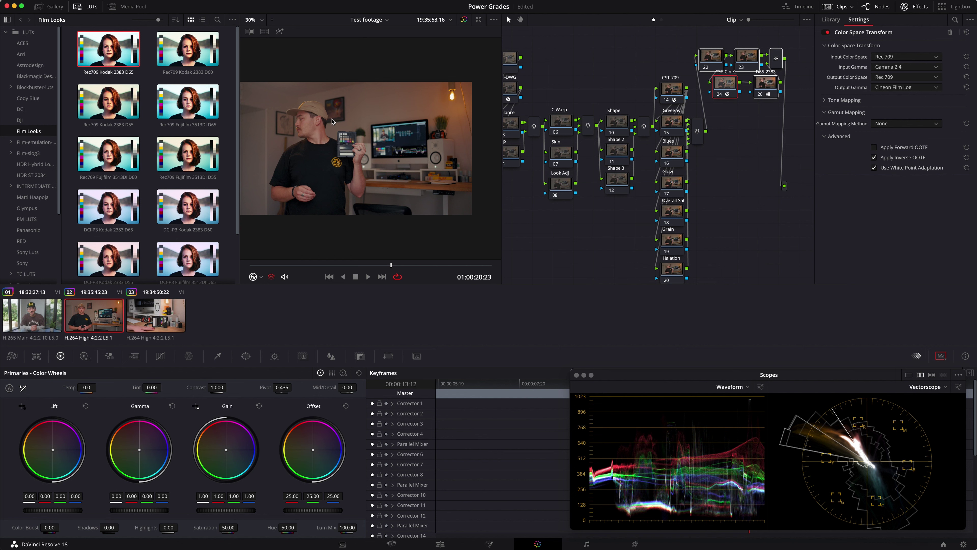
key("ctrl+d")
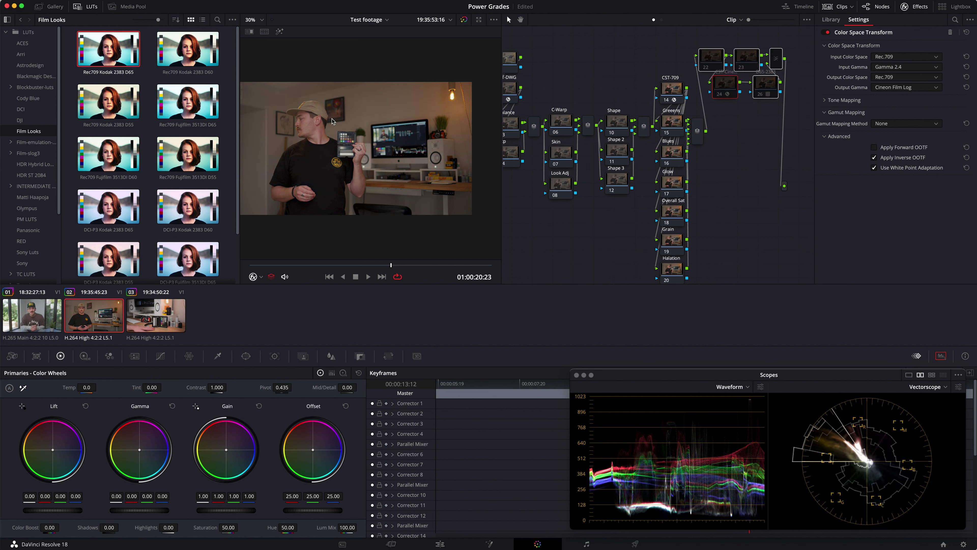
key("ctrl+d")
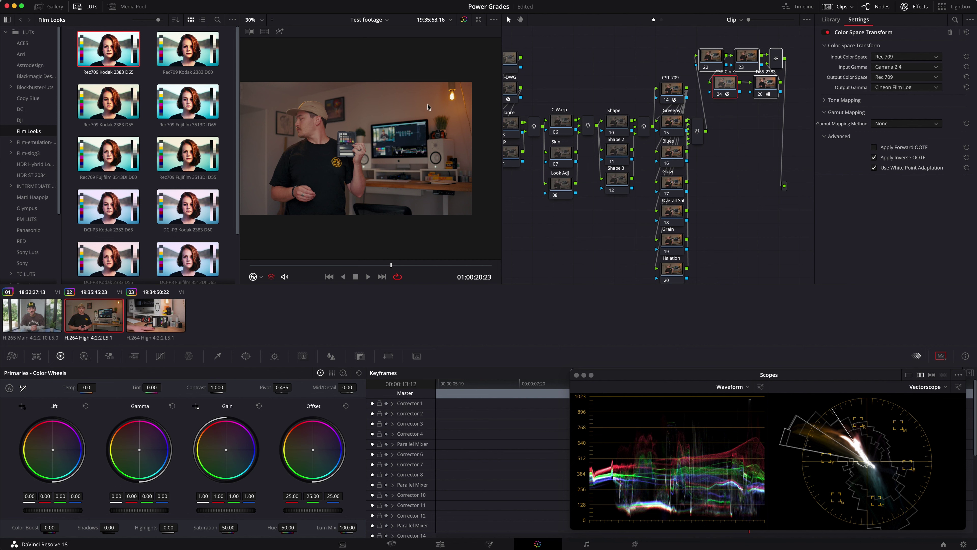
Step: Combine the selected film LUT nodes into a compound node labeled K2383-D65 and move it slightly closer to the parallel column
right_click(744, 64)
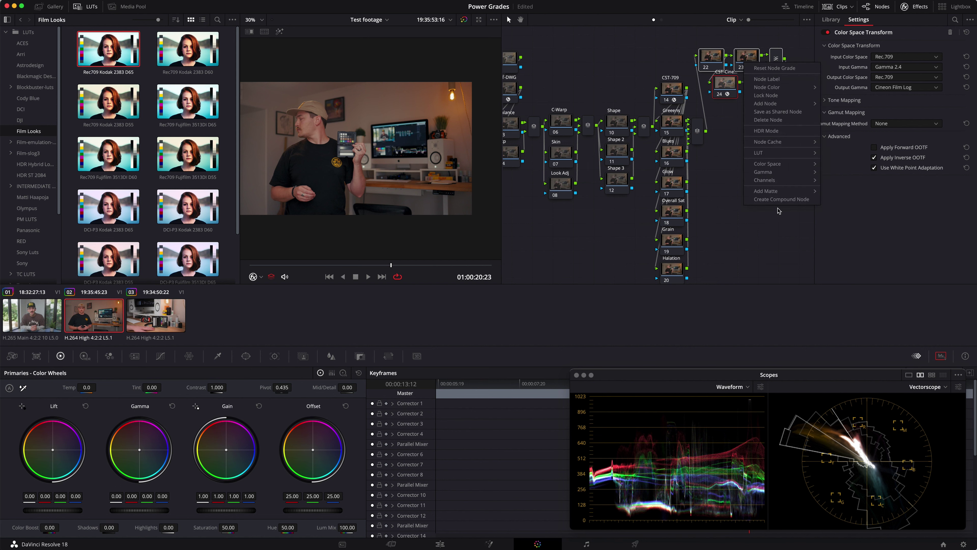
left_click(781, 199)
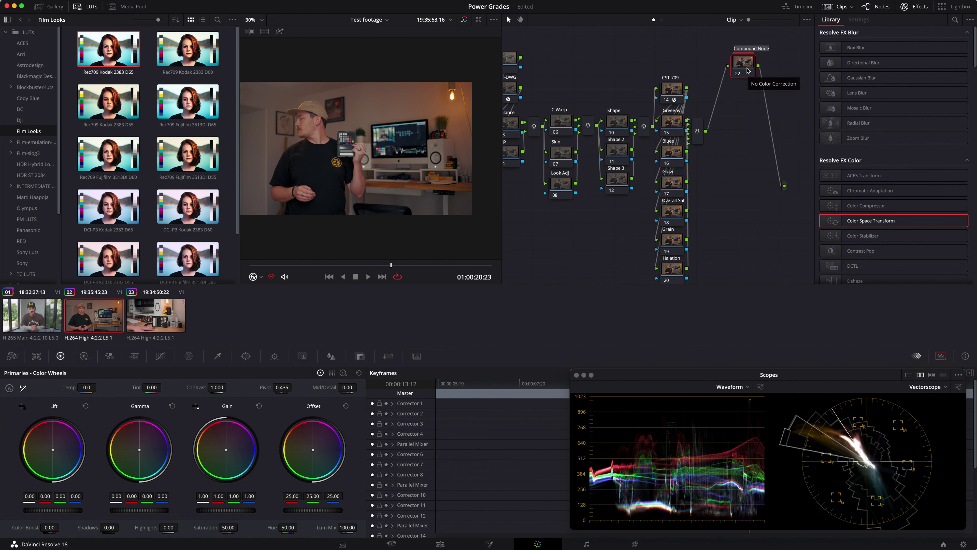
double_click(746, 69)
type("K2383-D65")
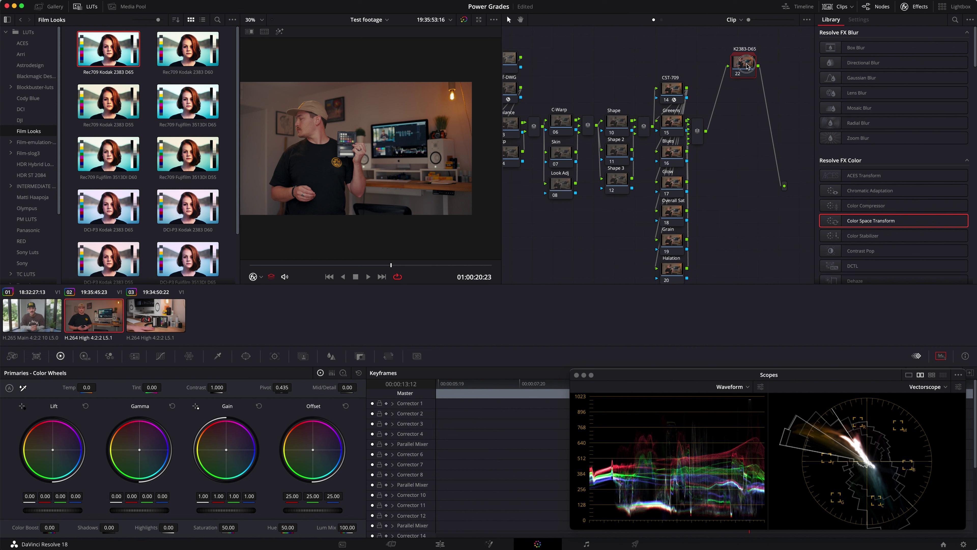
left_click_drag(747, 69, 737, 64)
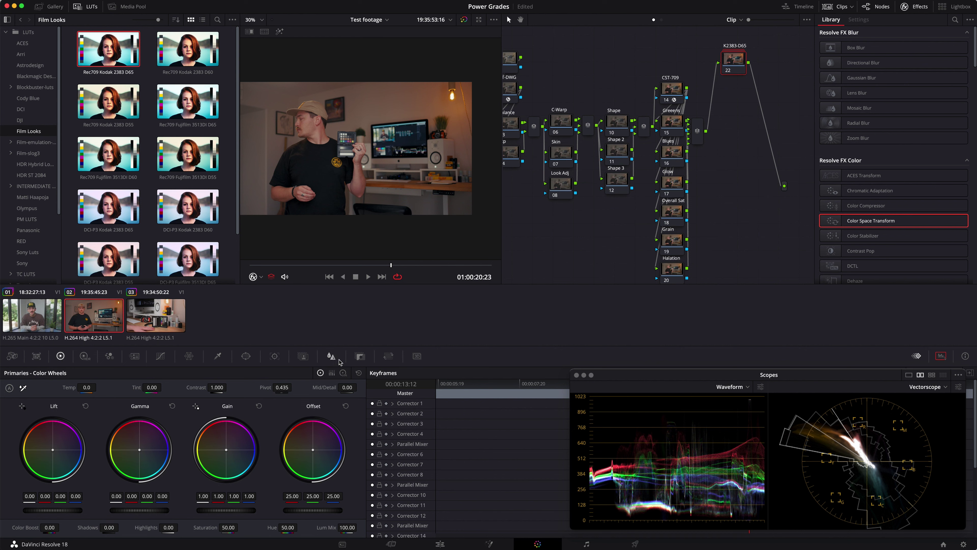
Step: Try a key output gain of 0.8 on the K2383-D65 node, settle on 0.3, and toggle the node to compare
left_click(356, 357)
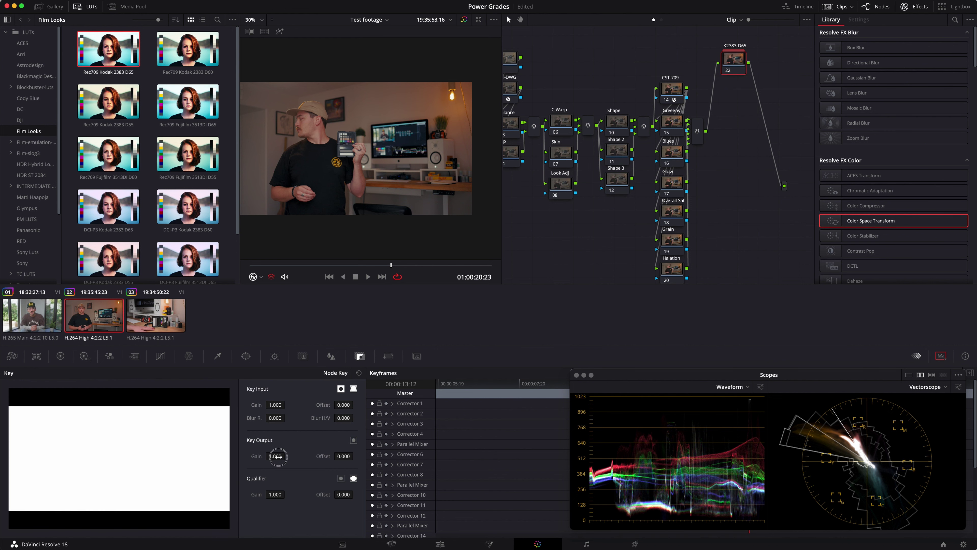
type("8")
key("Return")
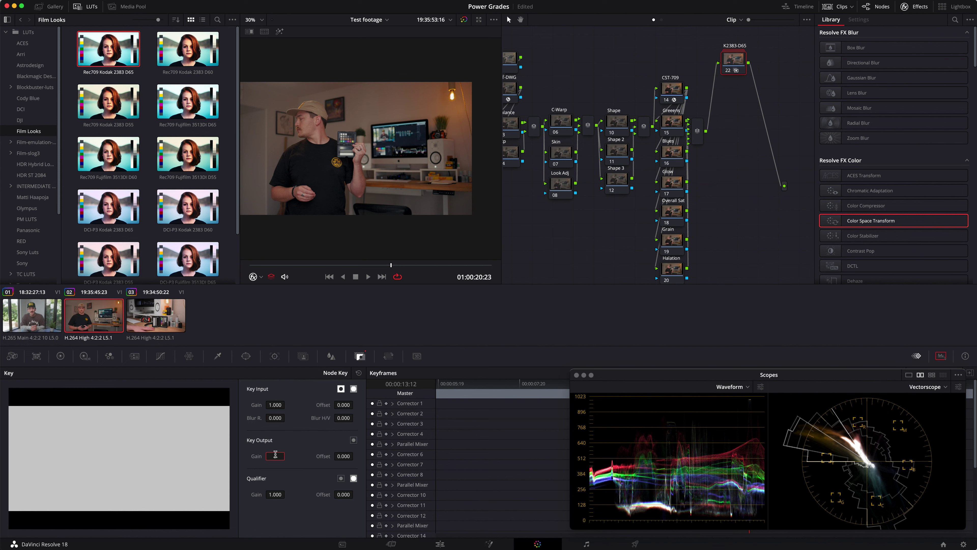
type(".3")
key("Return")
key("super+d")
key("super+d")
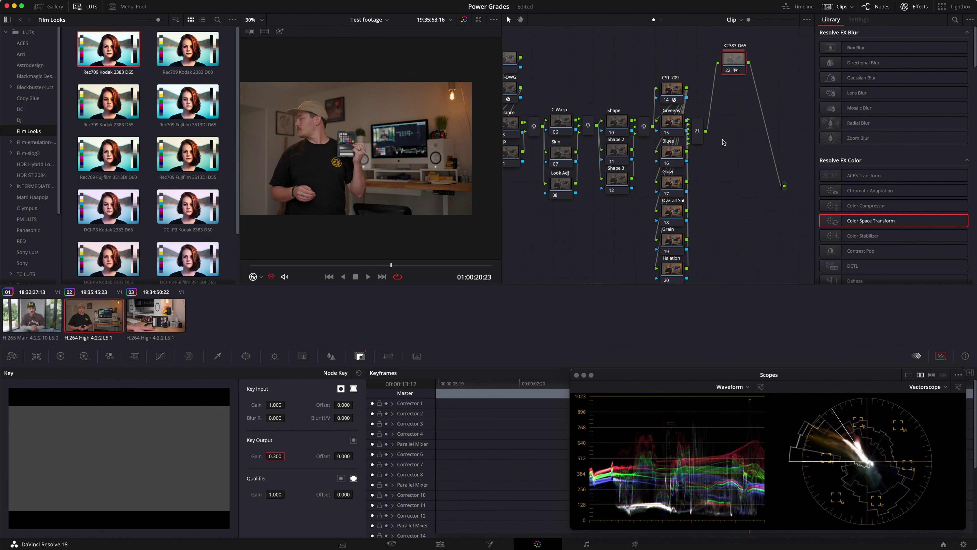
Step: Move CST-709 out above the parallel column, bypass K2383-D65, and set CST-709's output gamma to Cineon Film Log
left_click_drag(671, 89, 639, 66)
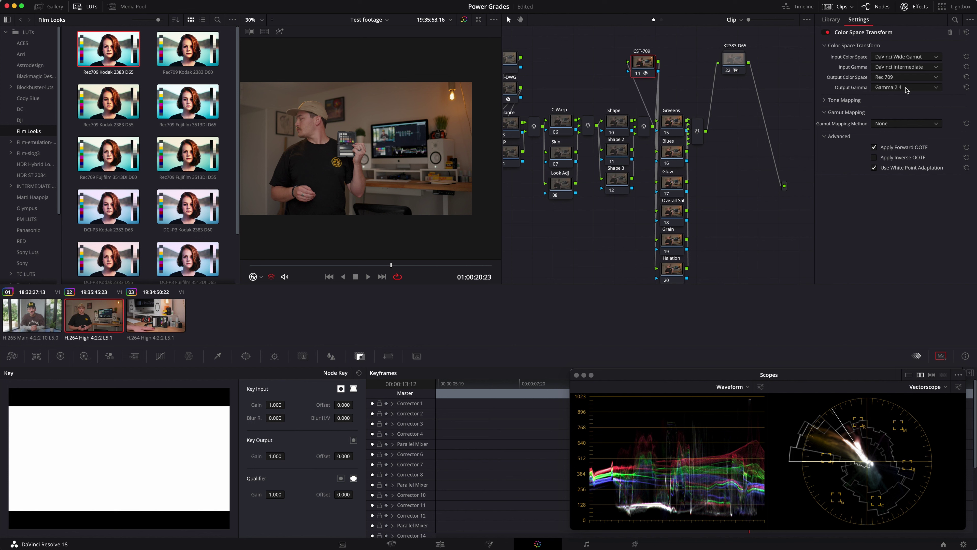
left_click(734, 59)
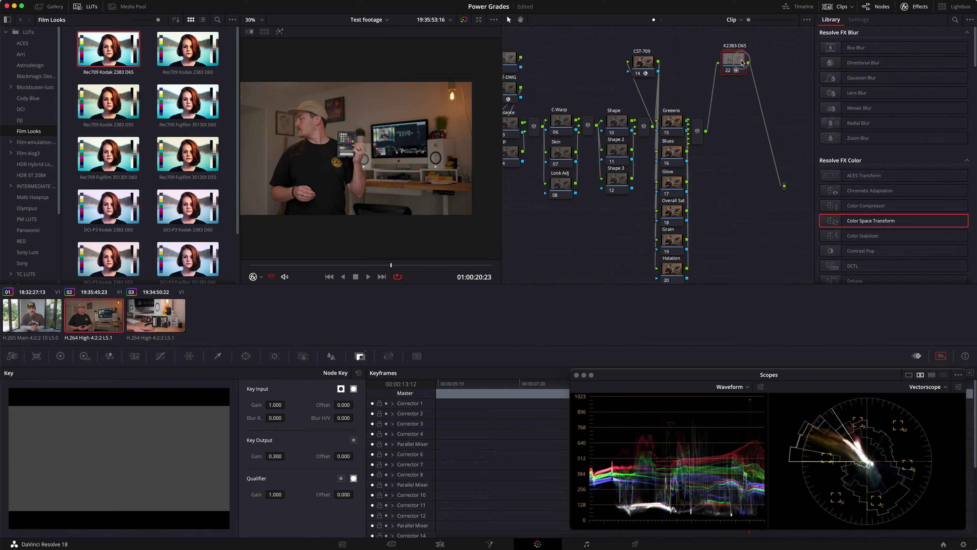
key("ctrl+d")
left_click(939, 87)
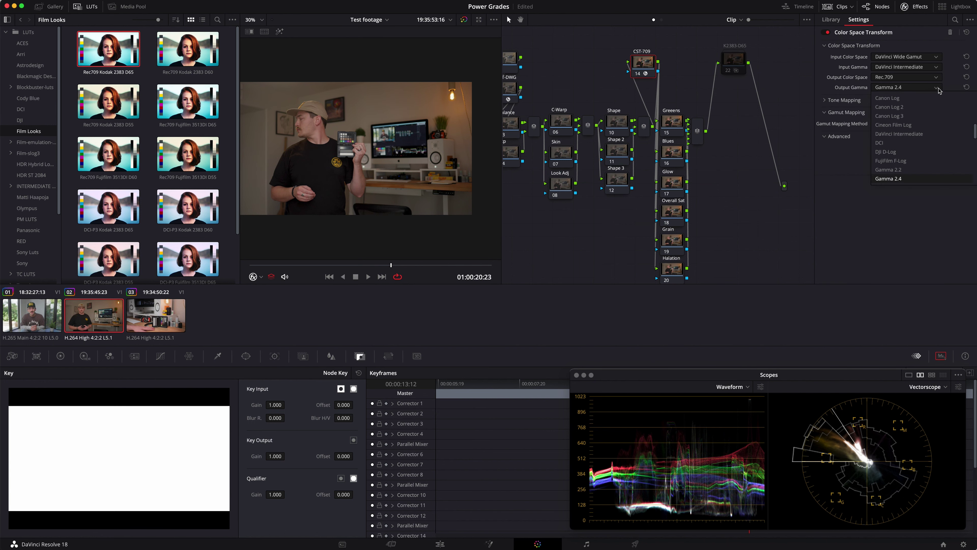
left_click(917, 127)
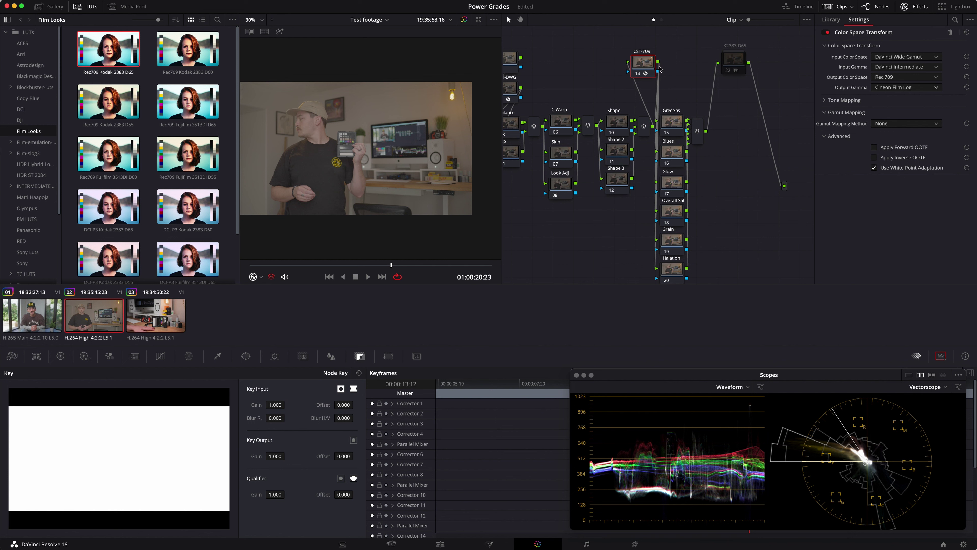
Step: Append a serial node after CST-709, apply the Rec709 Kodak 2383 D55 LUT to it, and toggle it to compare
key("alt+s")
double_click(125, 94)
left_click(703, 82)
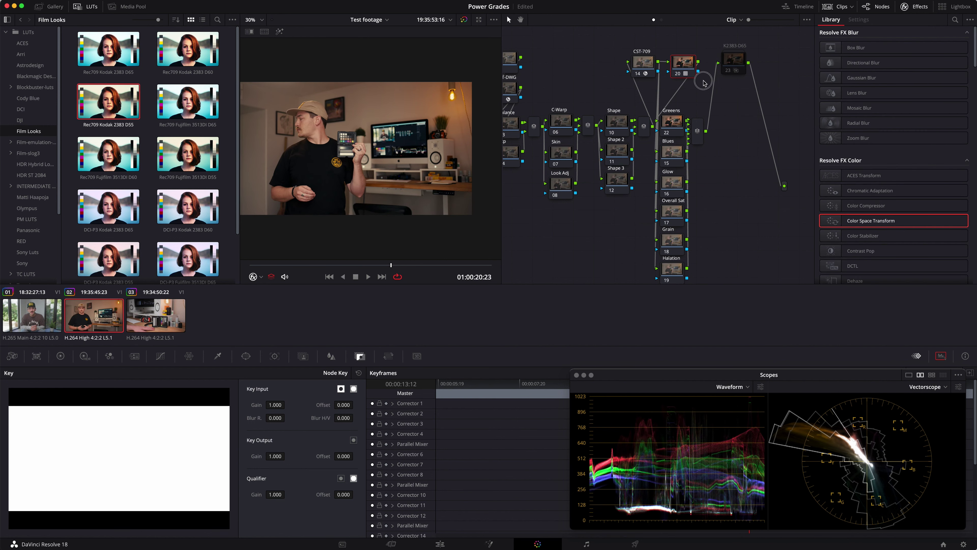
key("ctrl+d")
key("ctrl+d")
key("ctrl+d")
key("ctrl+d")
Step: Try the Kodak 2383 D55 node's key output gain, delete that node, and restore CST-709's output gamma to Gamma 2.4
left_click(678, 50)
mouse_move(275, 456)
left_mouse_down()
mouse_move(246, 443)
mouse_move(100, 450)
mouse_move(194, 452)
mouse_move(459, 399)
mouse_move(153, 414)
mouse_move(308, 431)
mouse_move(279, 460)
left_mouse_up()
key("Delete")
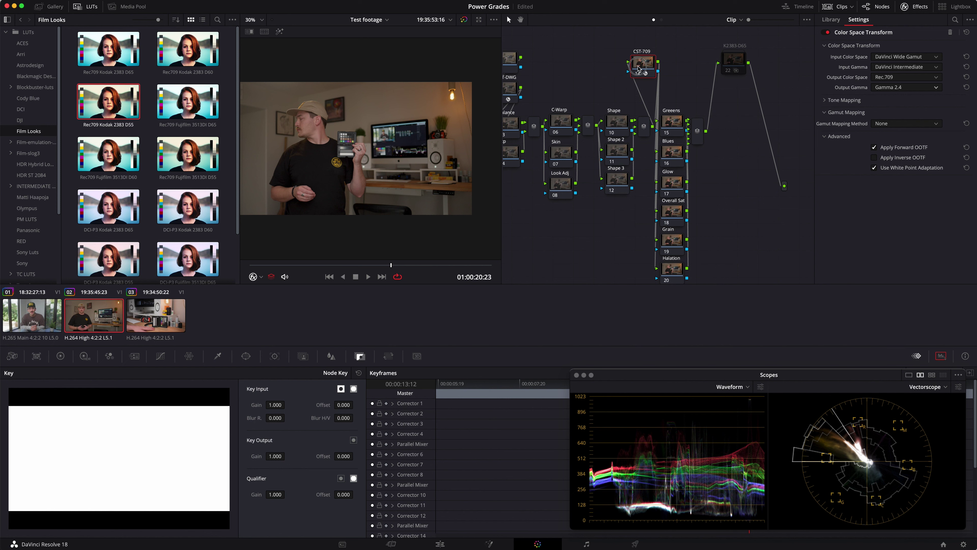
Step: Move CST-709 slightly closer to the parallel column and set the K2383-D65 node's key output gain to 1.000
mouse_move(640, 66)
left_mouse_down()
mouse_move(672, 72)
mouse_move(668, 82)
mouse_move(636, 79)
left_mouse_up()
left_click(745, 60)
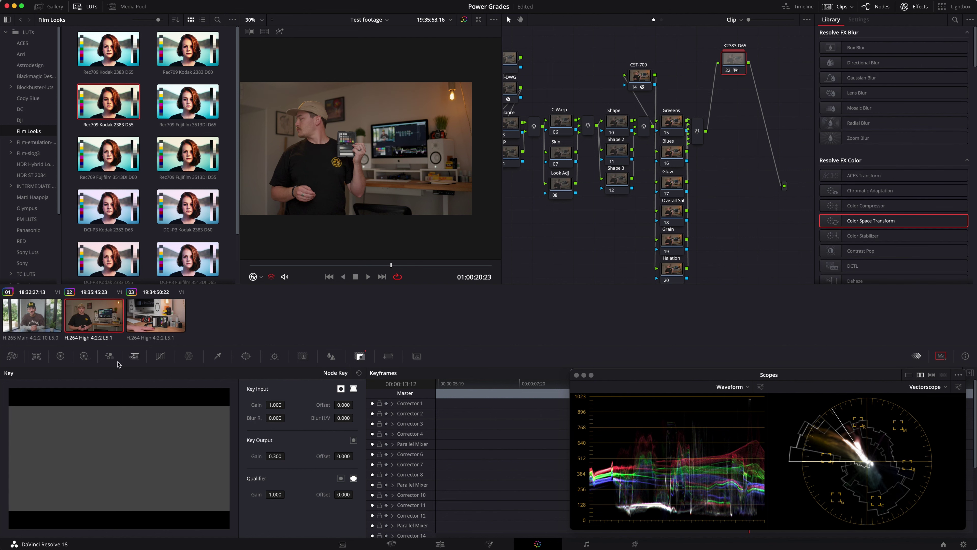
mouse_move(275, 456)
left_mouse_down()
mouse_move(404, 464)
mouse_move(611, 427)
mouse_move(274, 457)
left_mouse_up()
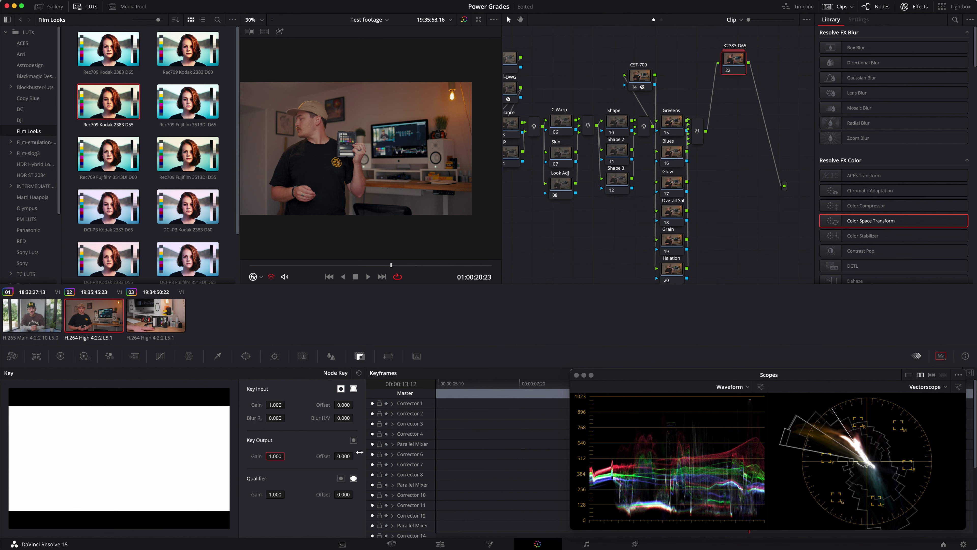
Step: Add a layer node alongside K2383-D65 and copy the K2383-D65 compound grade onto it
right_click(757, 50)
mouse_move(782, 106)
left_click(878, 124)
left_click_drag(526, 179, 765, 43)
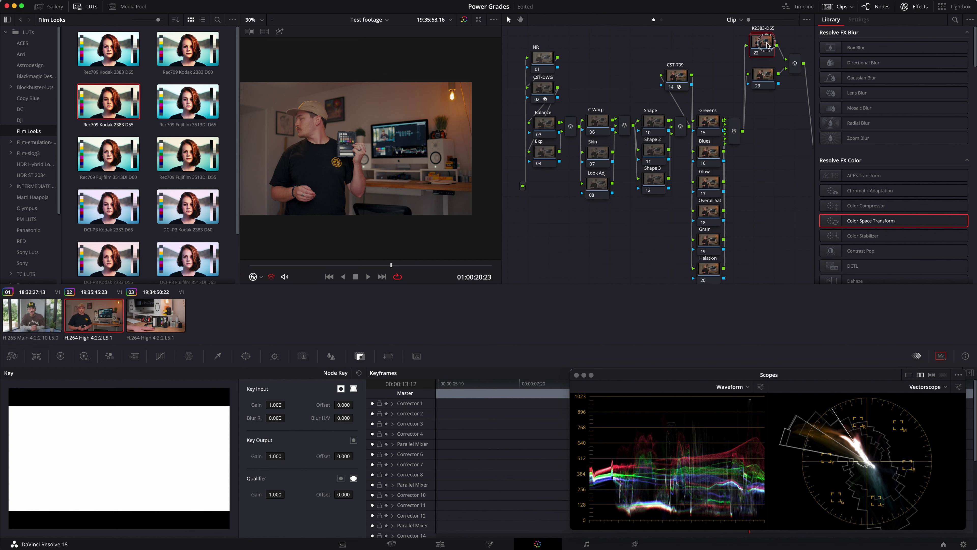
middle_click(764, 77)
left_click(764, 81)
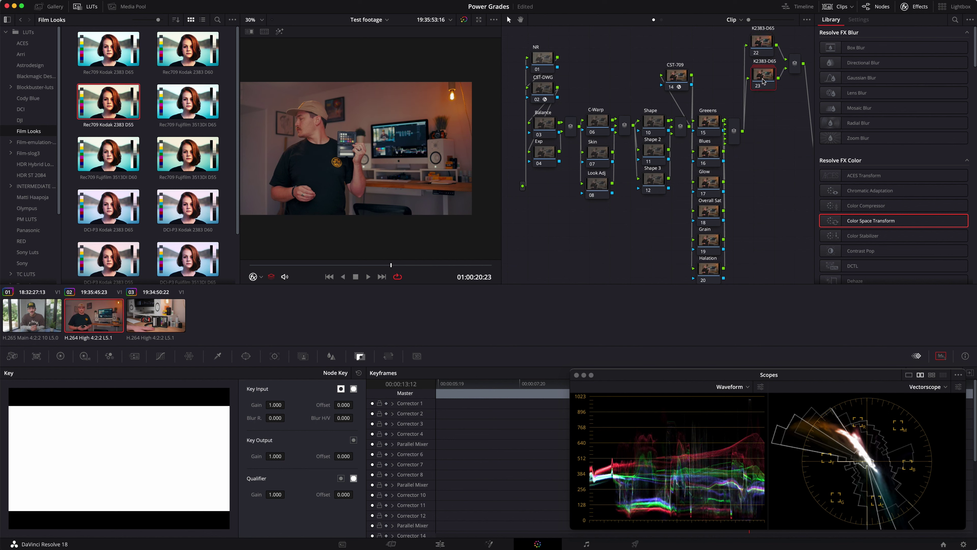
Step: Disable the original K2383-D65 node and relabel its copy, node 23, as 3513D55
left_click(763, 54)
left_click(764, 52)
double_click(767, 83)
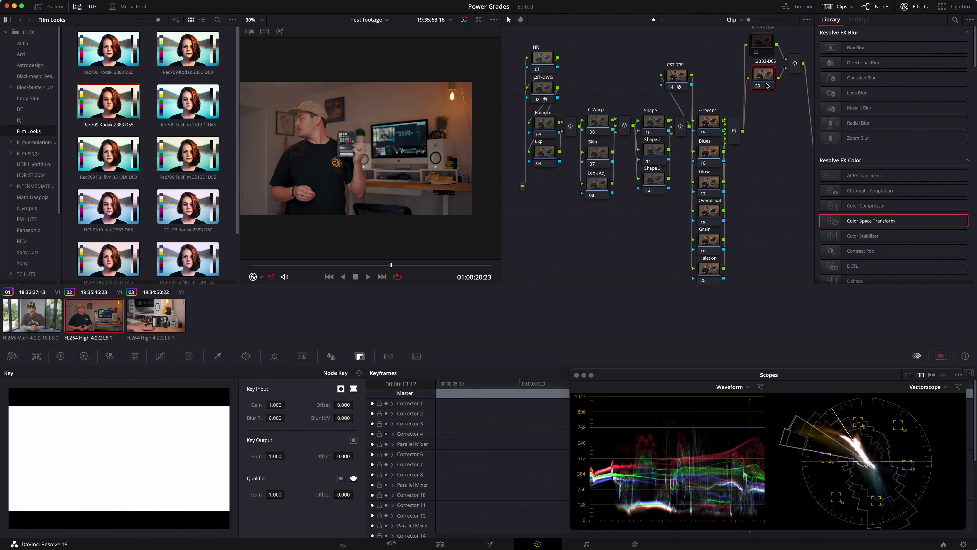
key("BackSpace")
key("Return")
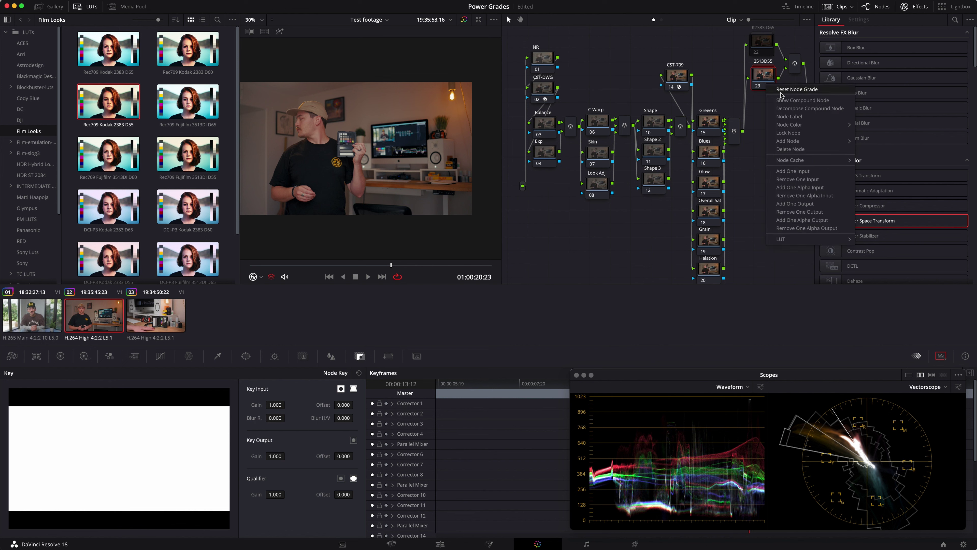
Step: Inside the 3513D55 compound node, apply the Rec709 Fujifilm 3513DI D55 LUT to the D65-2383 node and return to the main tree
double_click(767, 86)
left_click(788, 54)
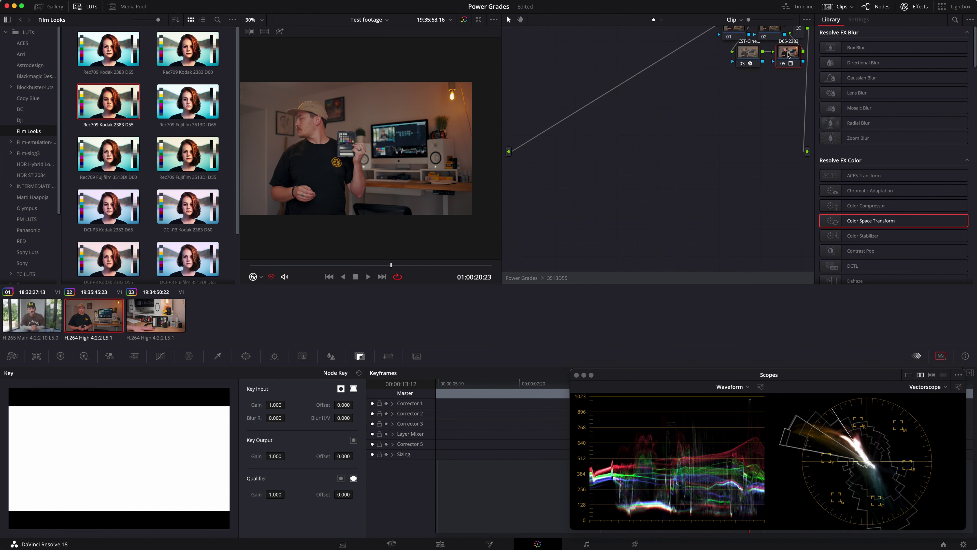
double_click(176, 162)
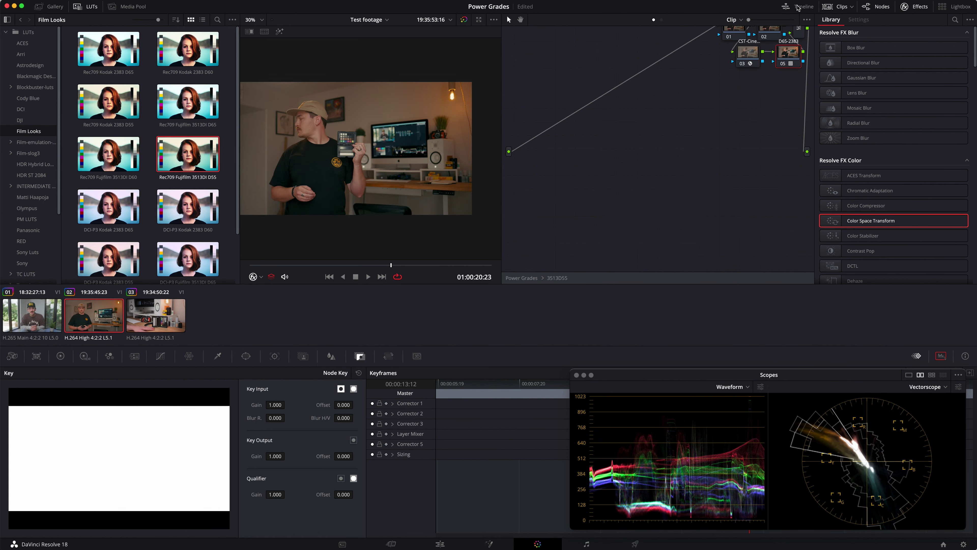
left_click(523, 278)
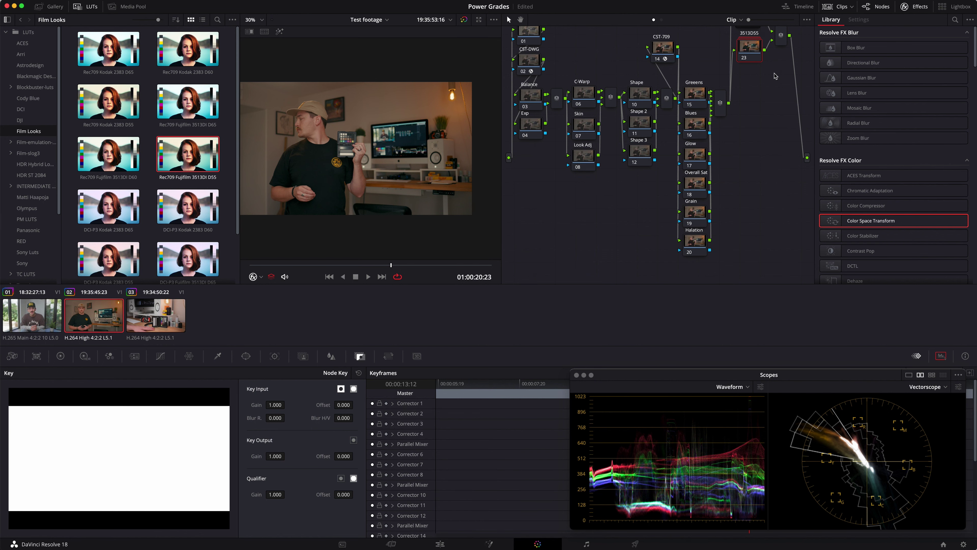
Step: Compare the K2383-D65 and 3513D55 compound nodes, and move 3513D55 well below K2383-D65
scroll(654, 154, "up", 4)
left_click(750, 78)
left_click(751, 112)
left_click_drag(753, 116, 752, 120)
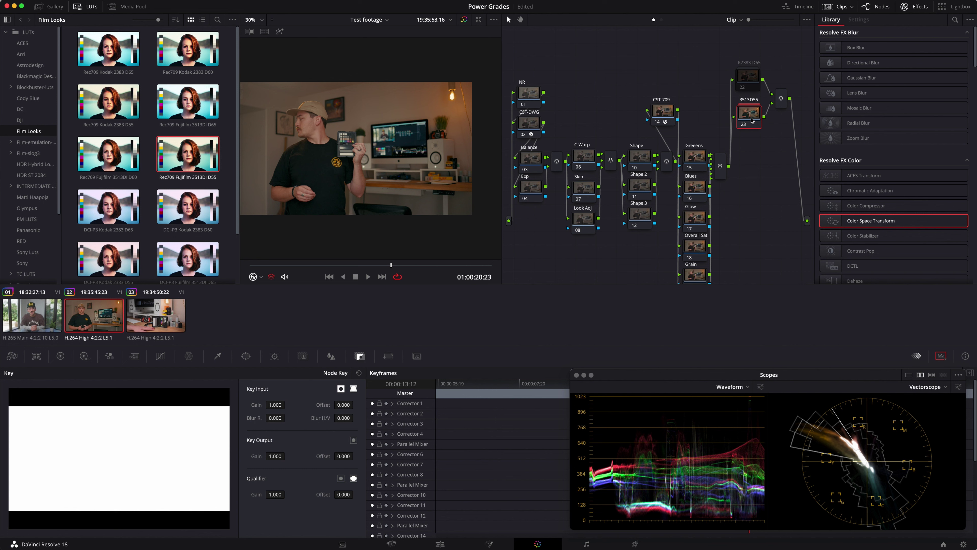
left_click_drag(752, 120, 749, 212)
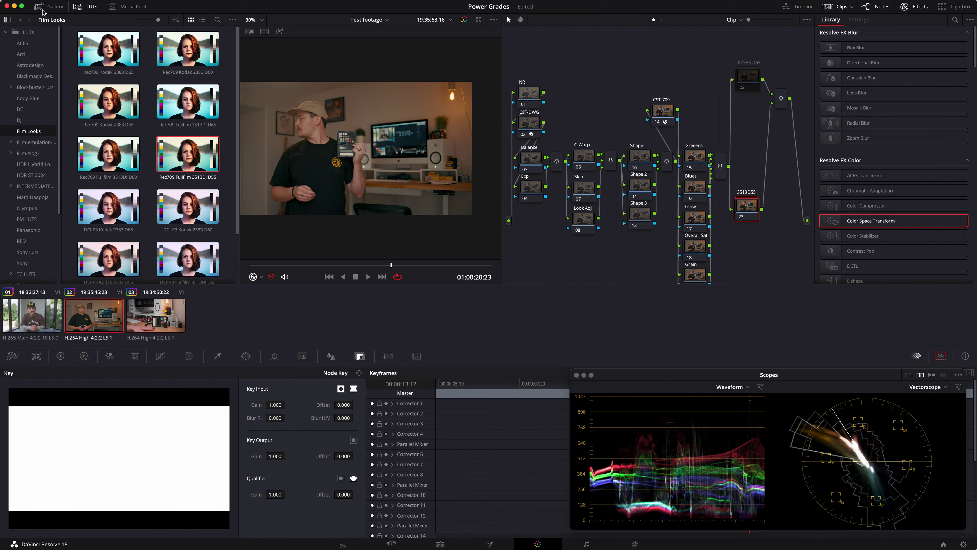
left_click(50, 7)
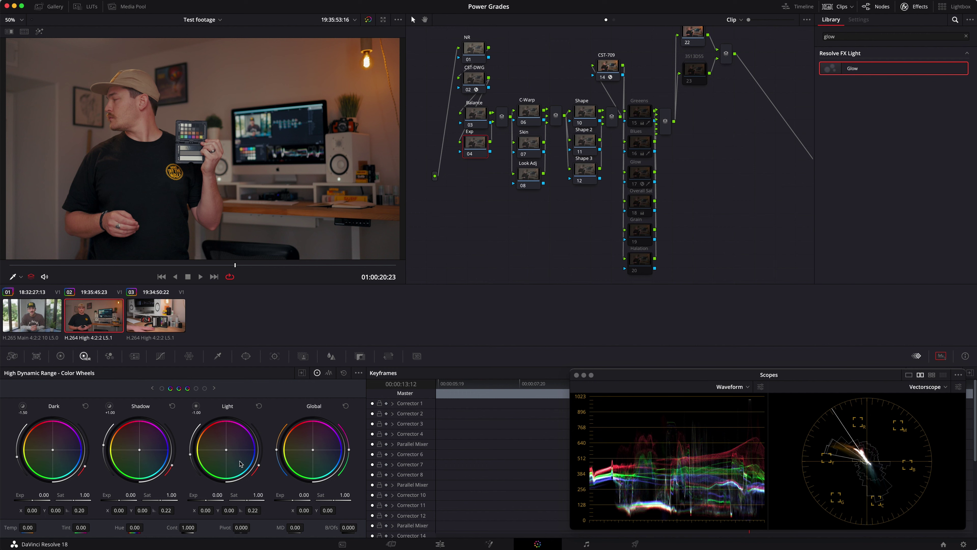
Step: On the Exp node, set HDR exposure to -0.25 for Global, 0.30 for Light and -0.42 for Shadow, and scrub to check
left_click_drag(304, 494, 712, 439)
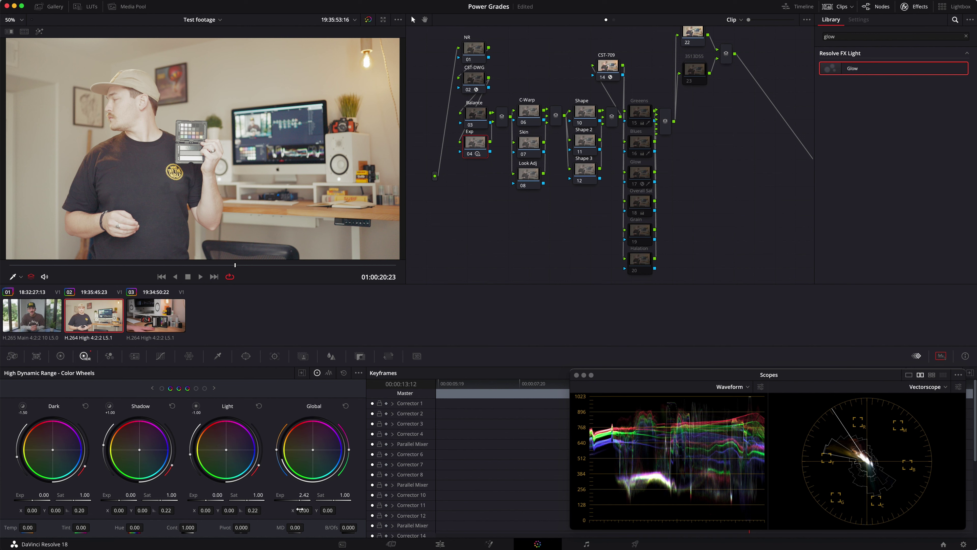
left_click_drag(304, 495, 69, 485)
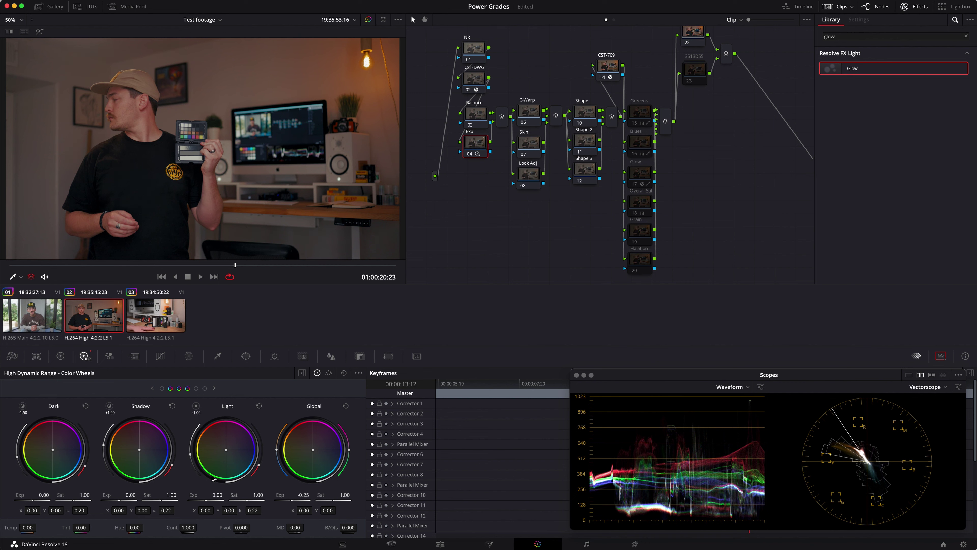
left_click(197, 405)
left_click_drag(216, 496, 270, 502)
mouse_move(130, 495)
left_mouse_down()
mouse_move(62, 494)
mouse_move(133, 496)
left_mouse_up()
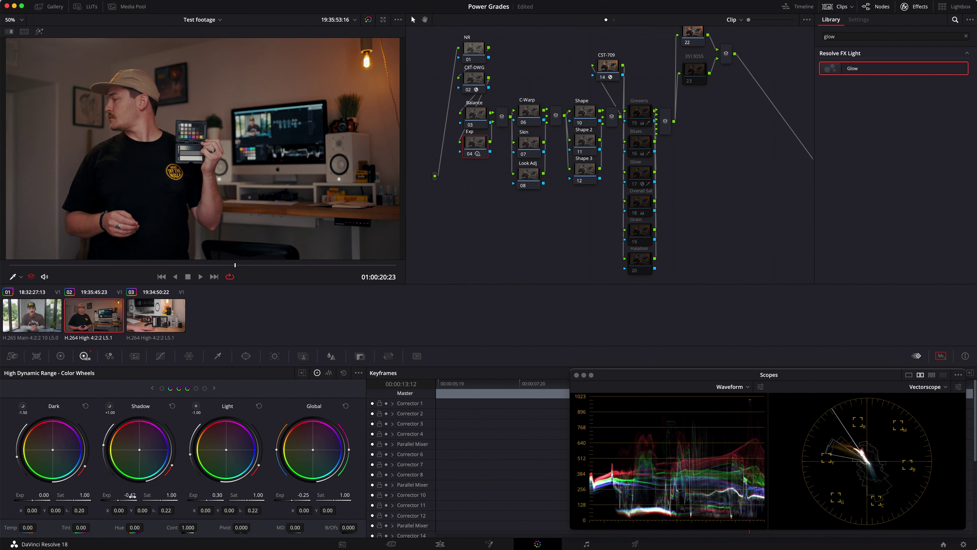
left_click_drag(190, 266, 225, 268)
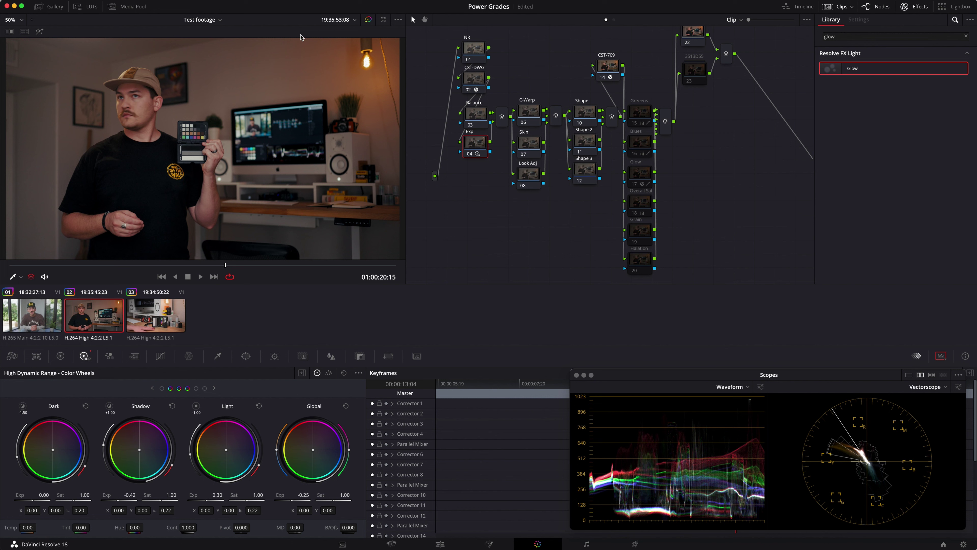
Step: On the Balance node, shift the HDR Global color balance slightly to X 0.01 to neutralize the warm cast
left_click(479, 123)
mouse_move(312, 451)
left_mouse_down()
mouse_move(323, 453)
mouse_move(314, 451)
left_mouse_up()
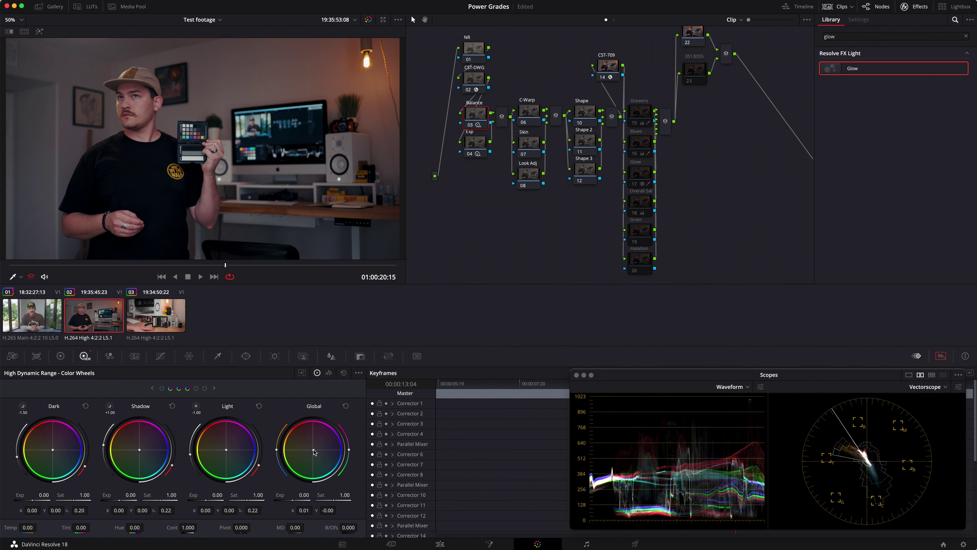
mouse_move(149, 107)
Step: Switch between the K2383-D65 and 3513D55 nodes to compare the two film looks
scroll(508, 148, "up", 3)
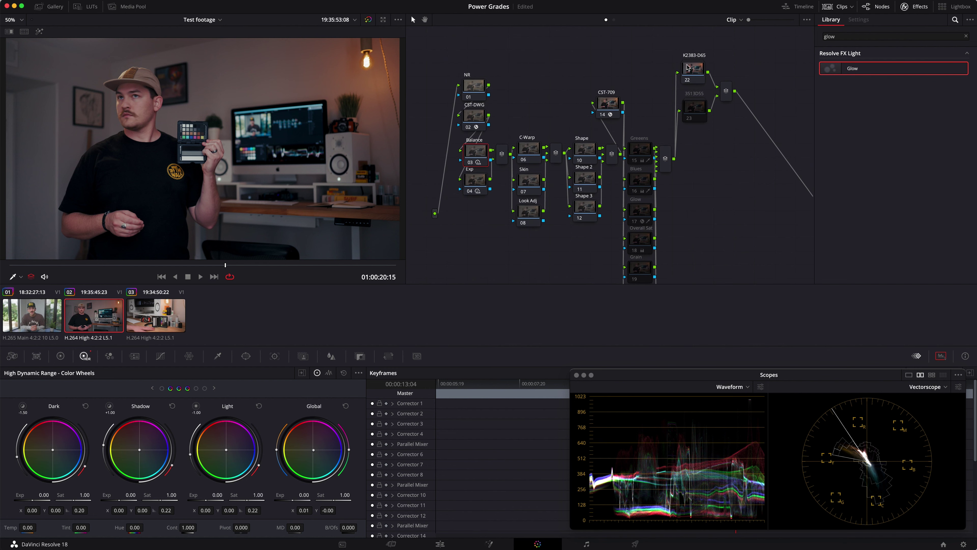
left_click(702, 114)
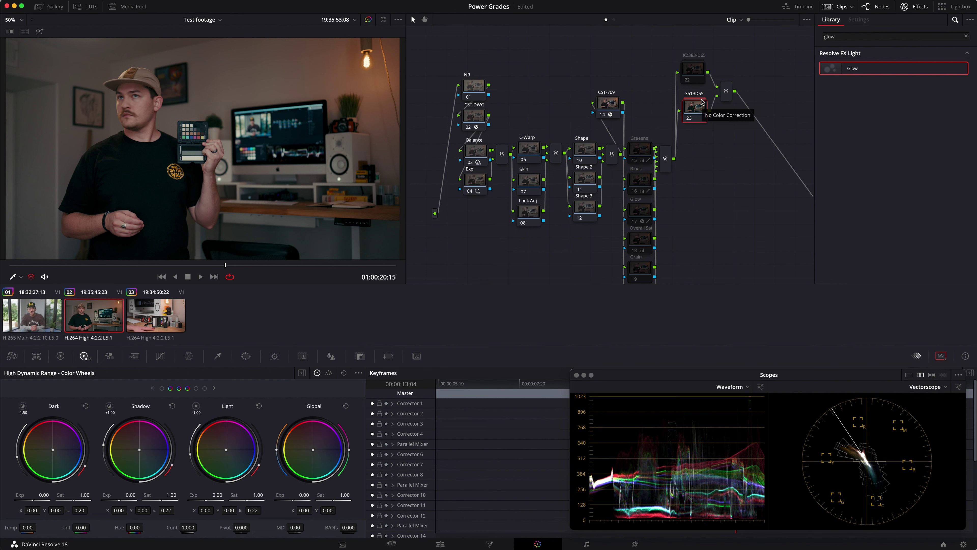
left_click(703, 68)
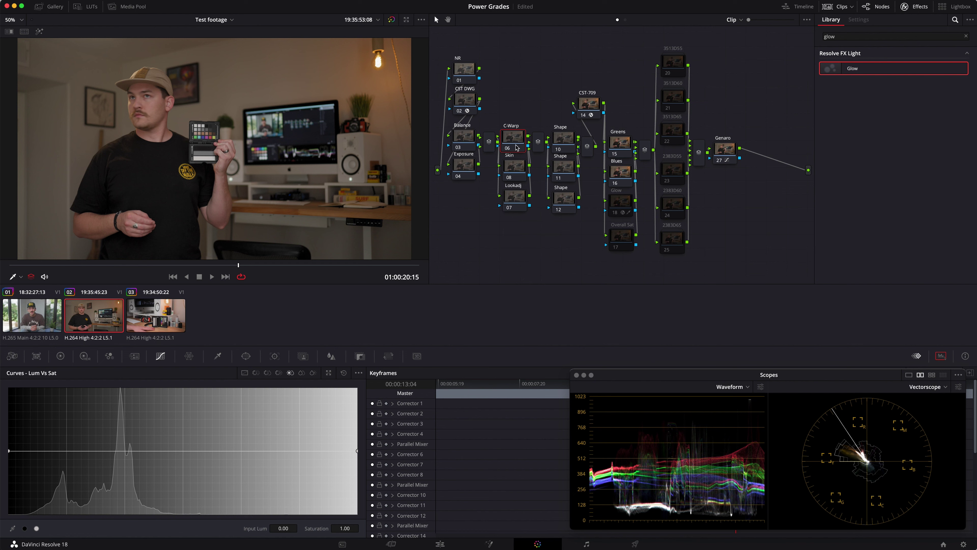
Step: Move the C-Warp node up and set its Color Warper to a 12-division grid with Auto Lock at 3 Points
left_click_drag(516, 148, 516, 121)
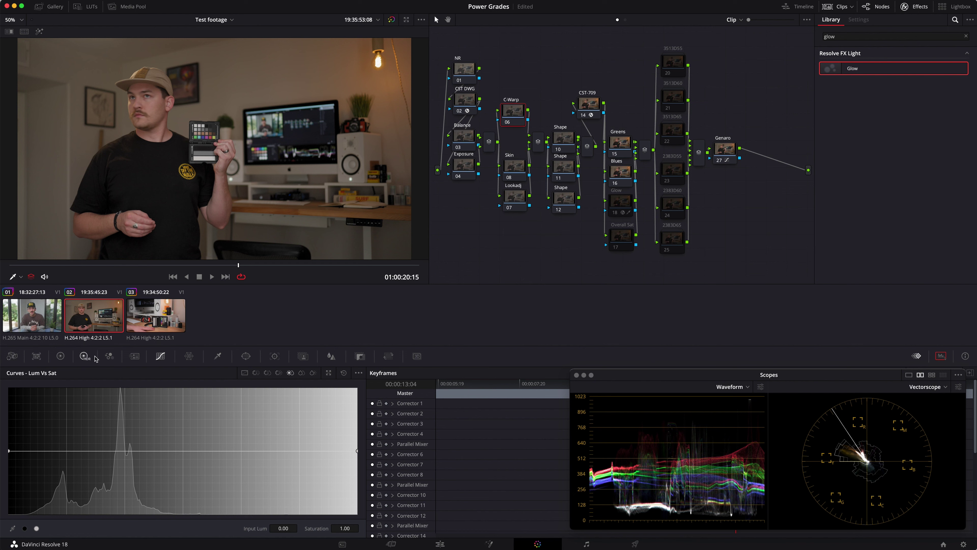
left_click(189, 355)
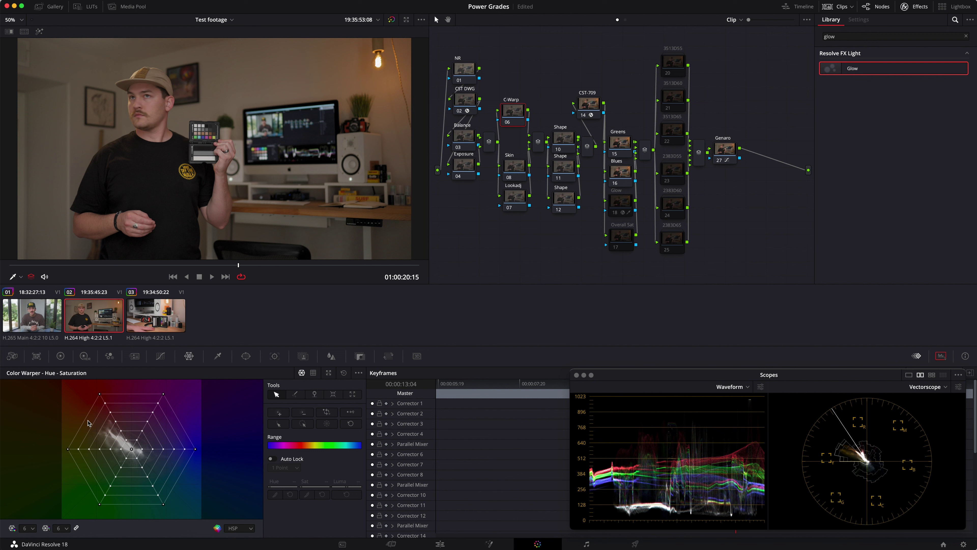
left_click(29, 528)
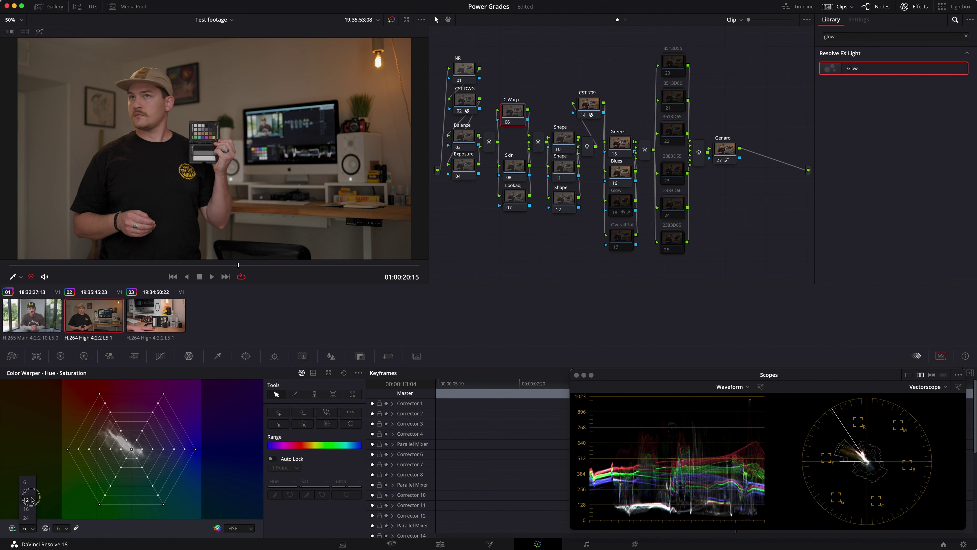
left_click(27, 500)
left_click(272, 458)
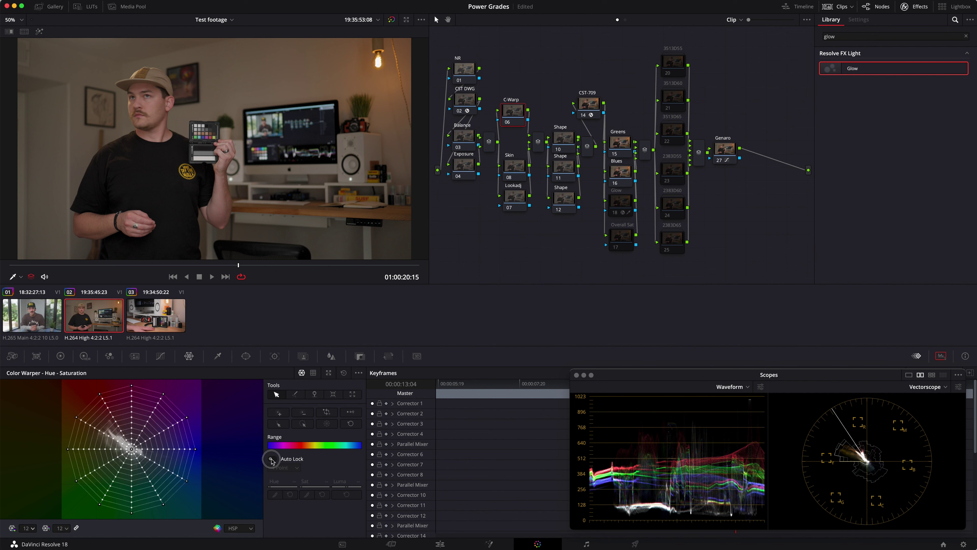
left_click(284, 467)
Step: Sample the skin tone in the viewer and experiment with hue shifts of the selected Color Warper point, including a hue of 0.83
left_click(289, 495)
left_click(150, 105)
mouse_move(325, 480)
left_mouse_down()
mouse_move(511, 393)
mouse_move(325, 481)
left_mouse_up()
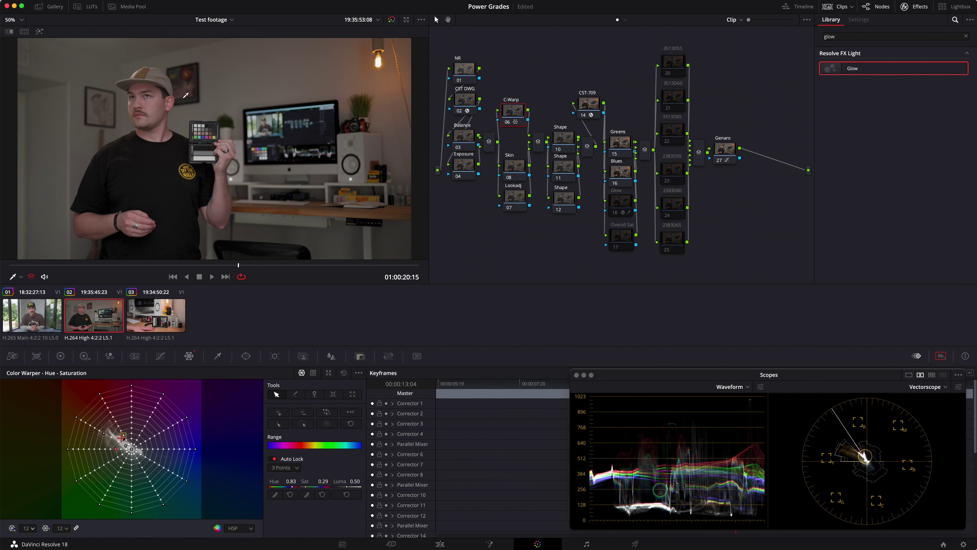
left_click_drag(291, 479, 197, 200)
left_click(180, 216)
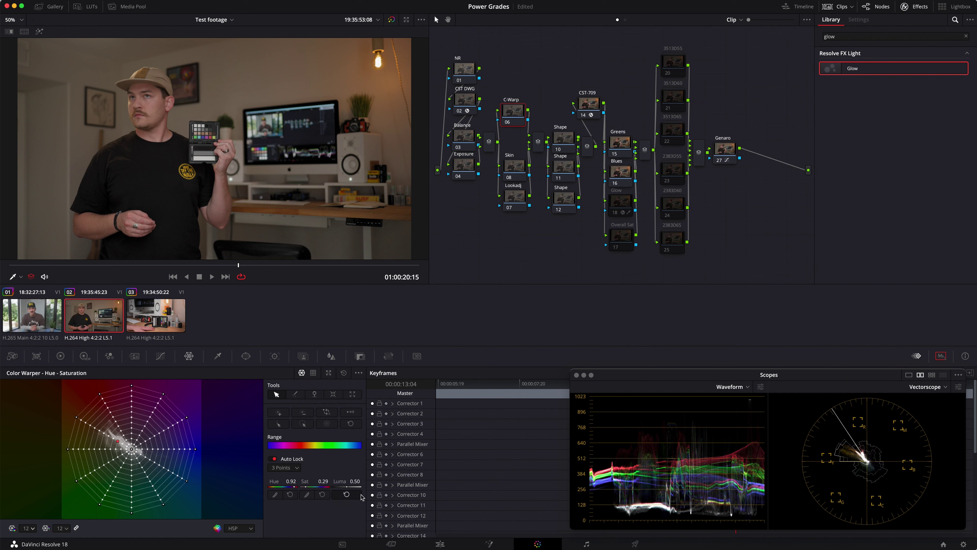
mouse_move(293, 483)
left_mouse_down()
mouse_move(311, 485)
mouse_move(234, 485)
mouse_move(289, 486)
left_mouse_up()
left_click_drag(135, 452, 135, 451)
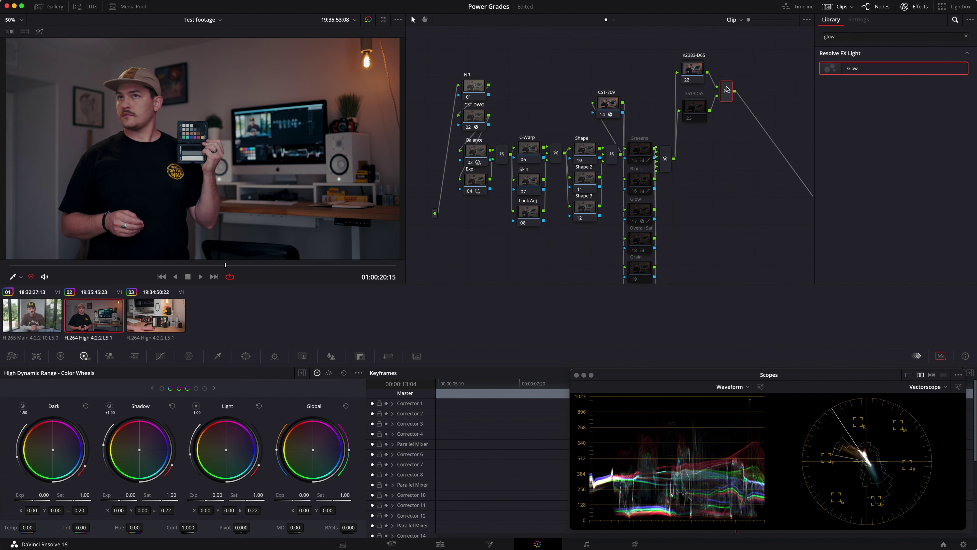
Step: Append a serial node after the film look layer mixer and move it well below the mixer
key("alt+s")
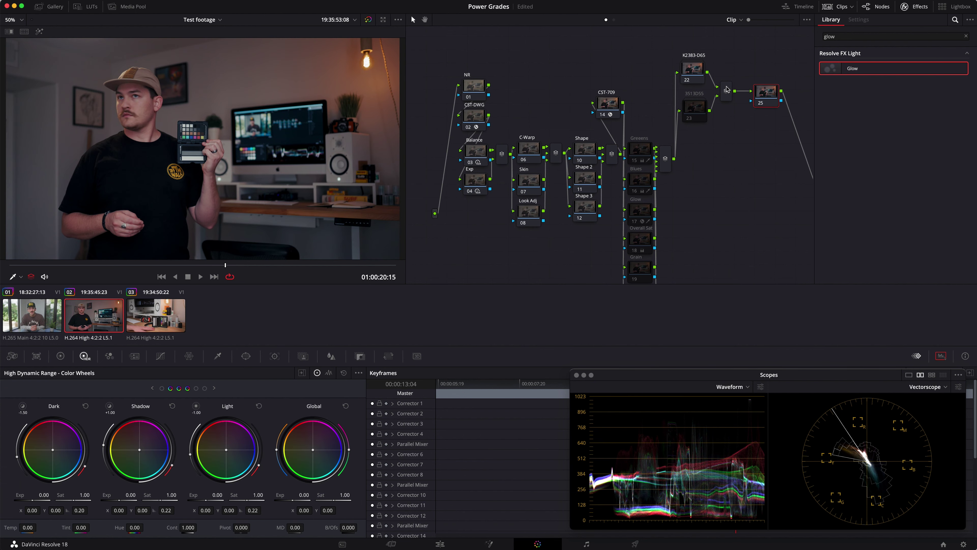
left_click_drag(766, 91, 752, 258)
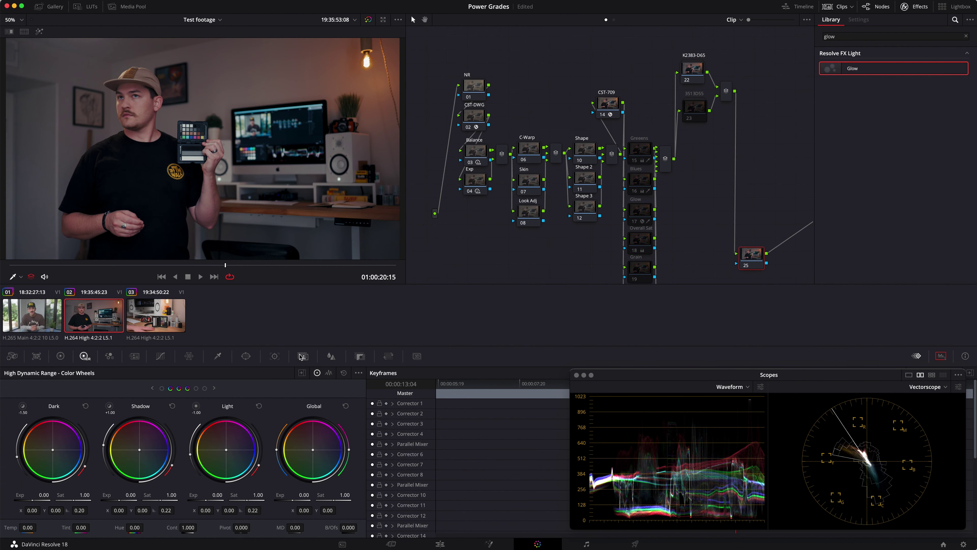
Step: Label the new serial node Flinsher
left_click(161, 357)
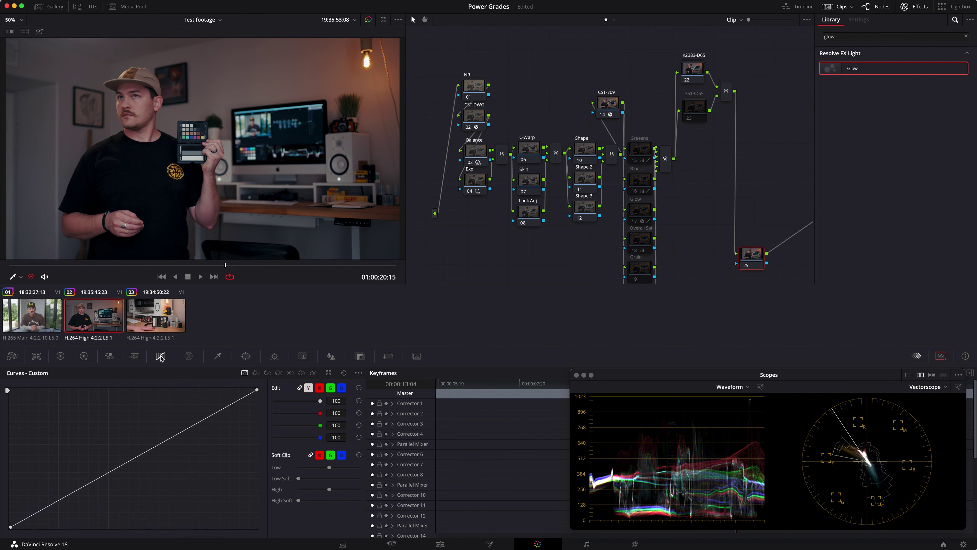
key("BackSpace")
type("Flinsher")
key("Return")
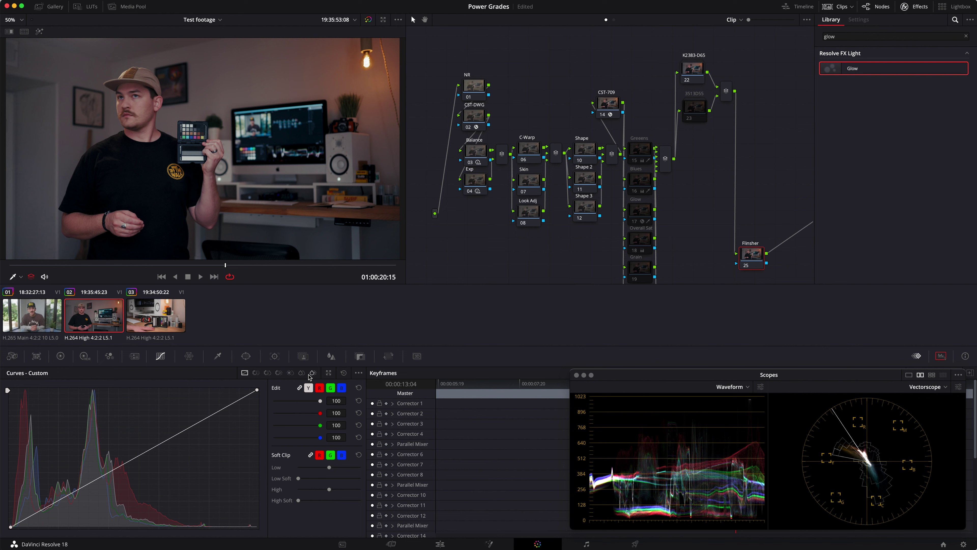
Step: Add a midtone anchor at Input Lum 0.31 and one in the highlights to the Lum Vs Sat curve, and lower both endpoints to saturation 0.00
left_click(302, 373)
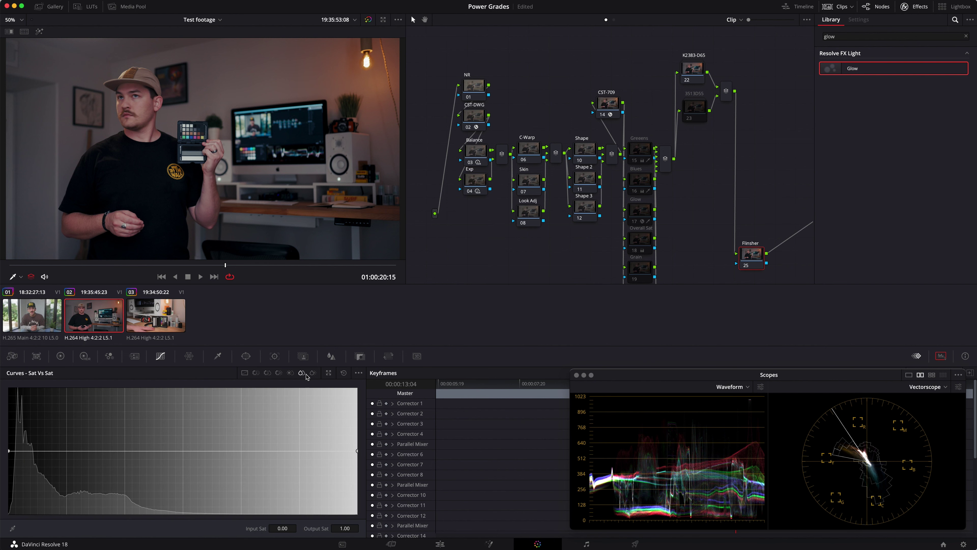
left_click(290, 372)
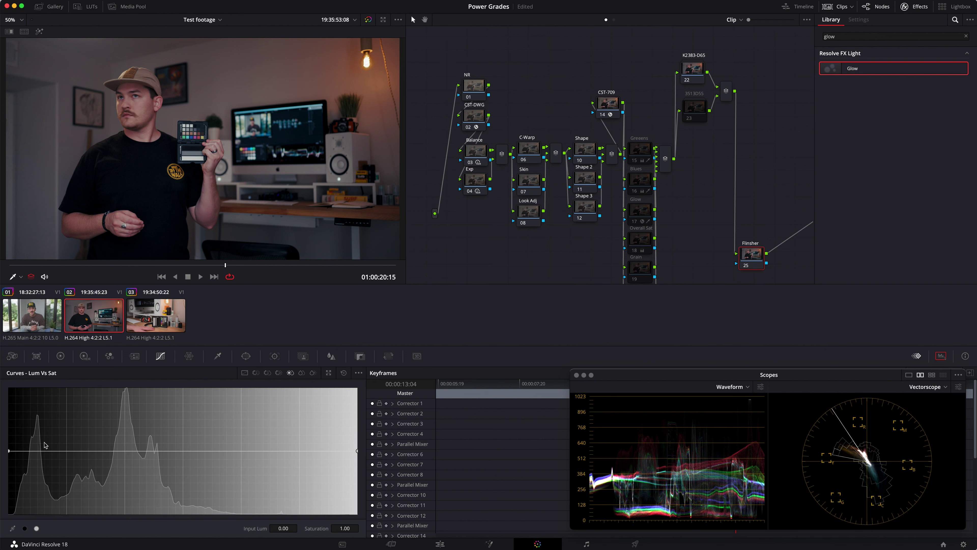
left_click(117, 452)
left_click_drag(344, 528, 348, 528)
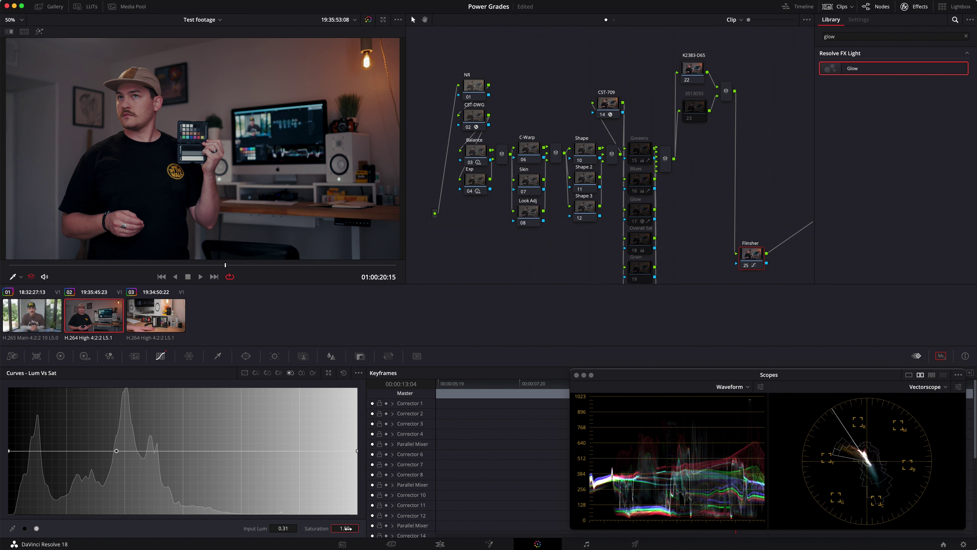
left_click(250, 451)
left_click_drag(356, 452, 357, 513)
left_click_drag(8, 451, 9, 513)
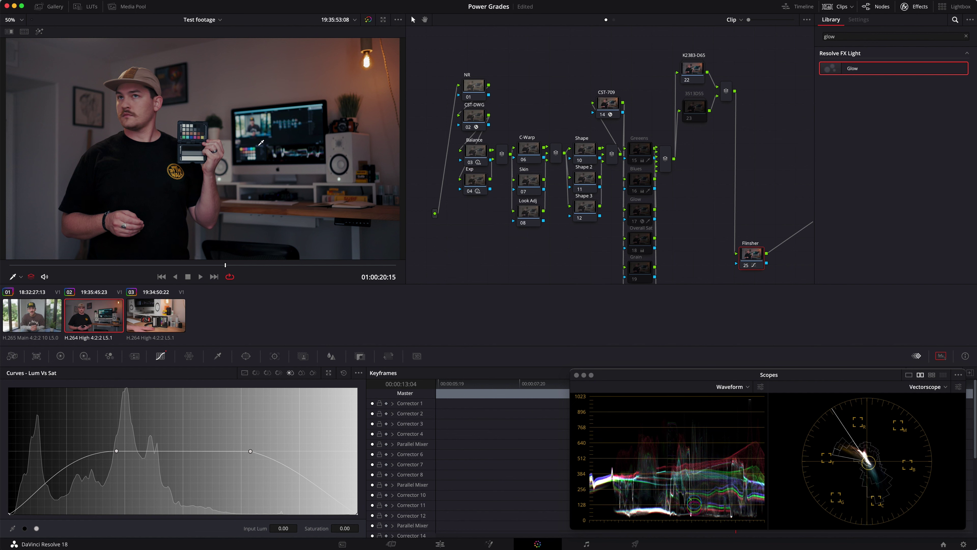
Step: Compare the clip with the Flinsher node off and on, examining the color chart and darkest areas up close
key("super+d")
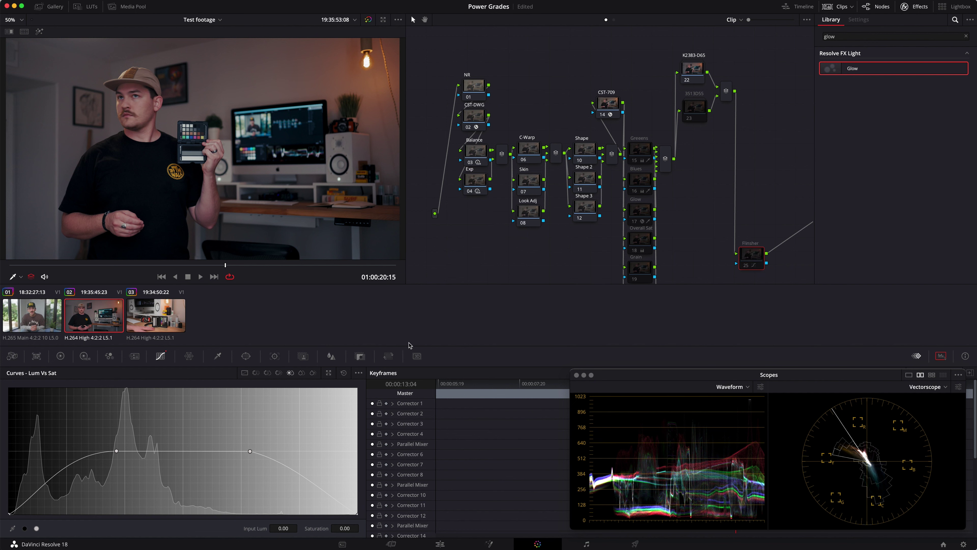
key("super+d")
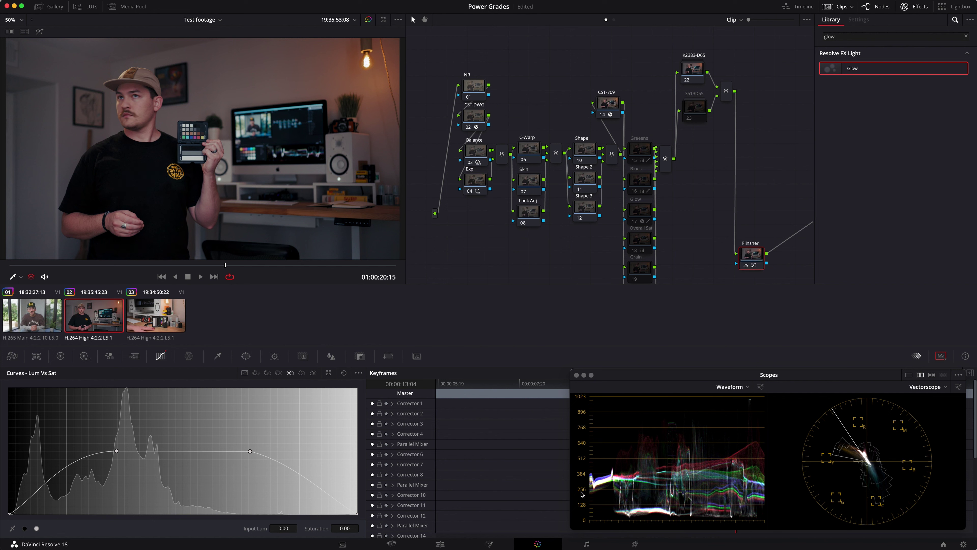
key("super+d")
key("super+d")
key("super+d")
key("super+d")
scroll(258, 244, "up", 10)
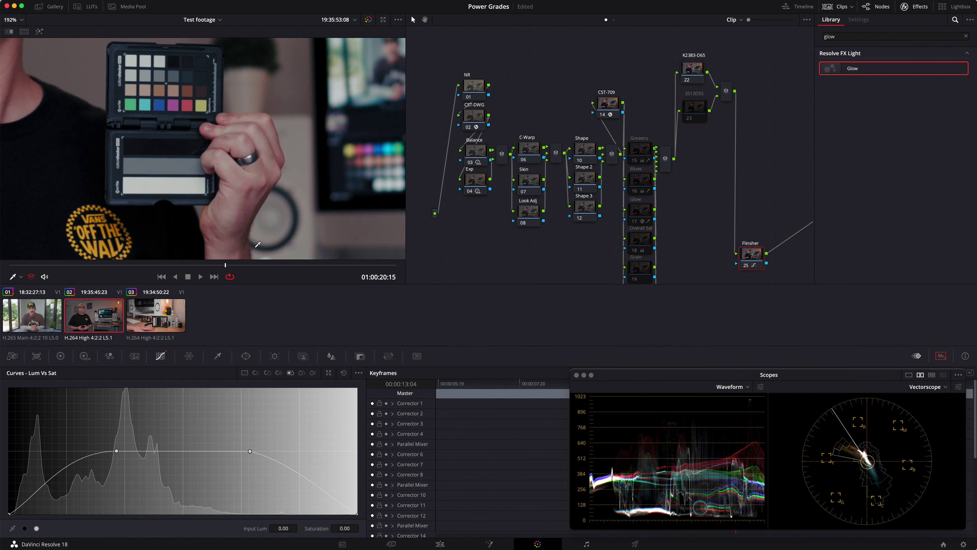
scroll(258, 239, "up", 5)
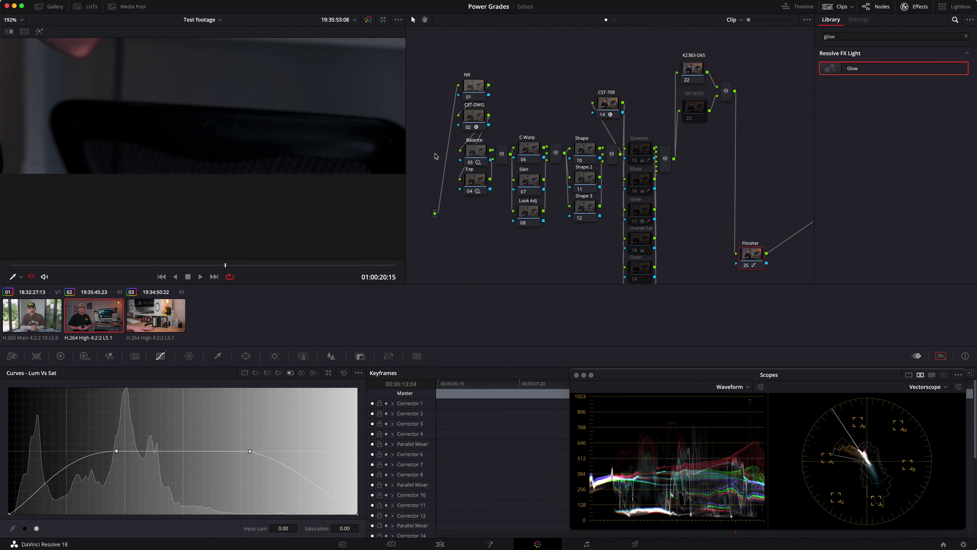
left_click(310, 144)
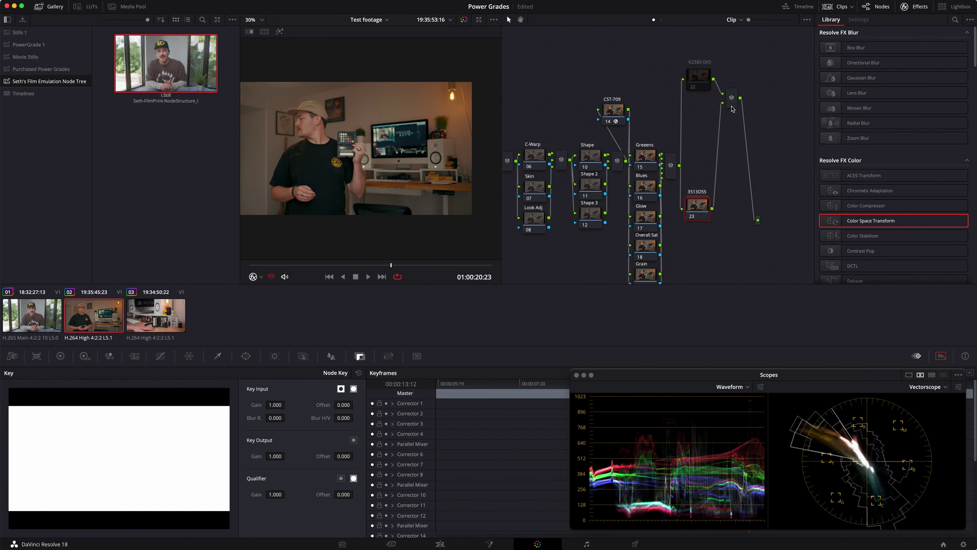
Step: Move the 3513D55 node up directly beneath the K2383-D65 node
left_click_drag(699, 207, 703, 115)
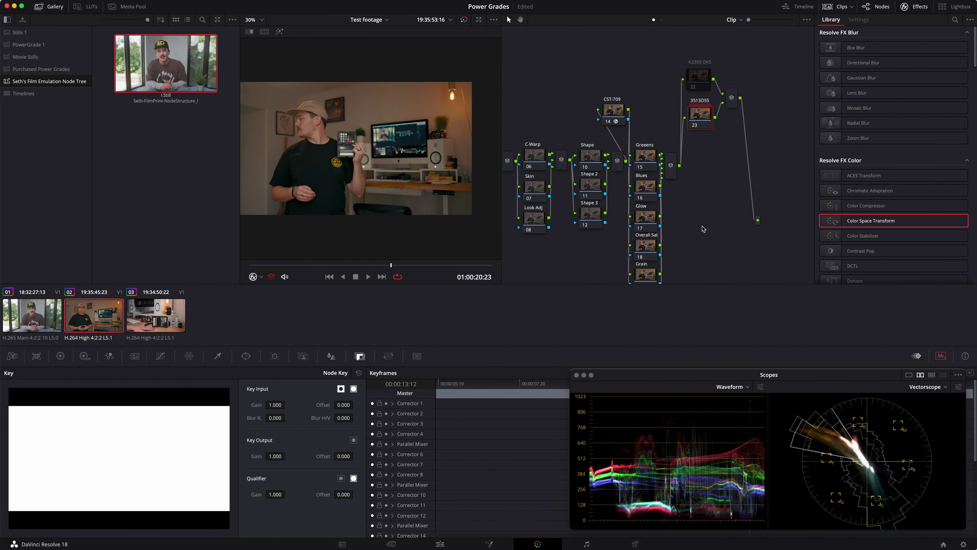
scroll(704, 229, "down", 2)
scroll(704, 229, "down", 2)
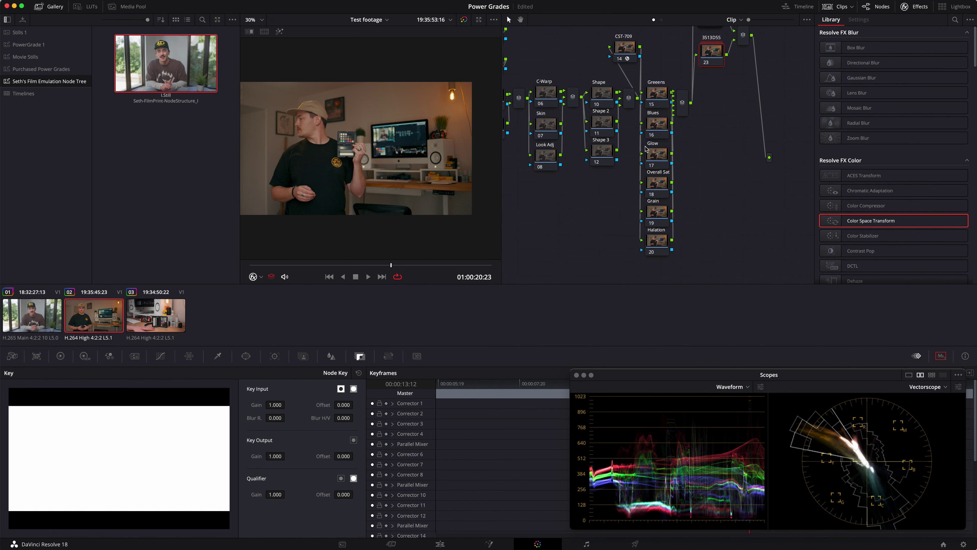
Step: Qualify the Glow node by luminance with High at 52.9 and H. Soft at 5.7
left_click(648, 154)
left_click(217, 355)
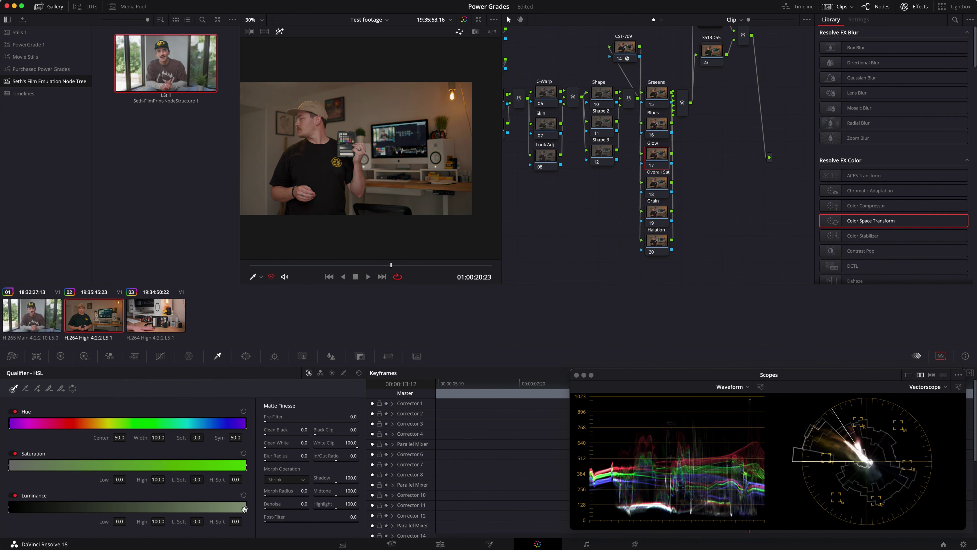
left_click_drag(249, 508, 139, 508)
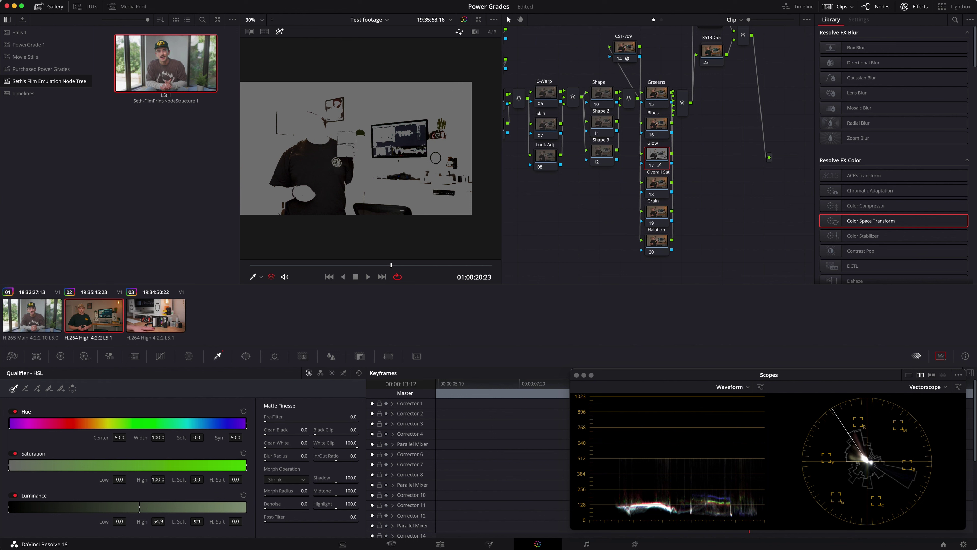
mouse_move(213, 521)
left_mouse_down()
mouse_move(235, 521)
mouse_move(214, 521)
left_mouse_up()
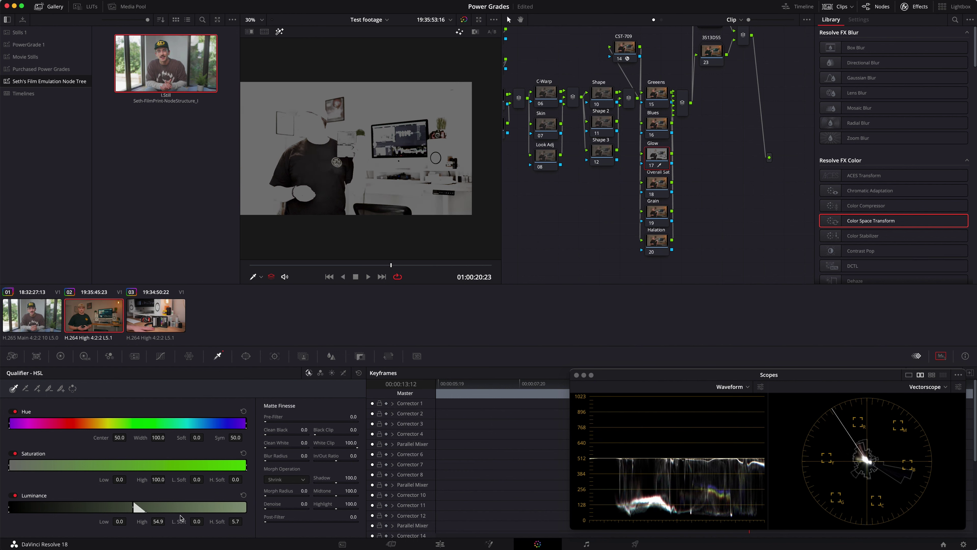
left_click_drag(129, 509, 128, 508)
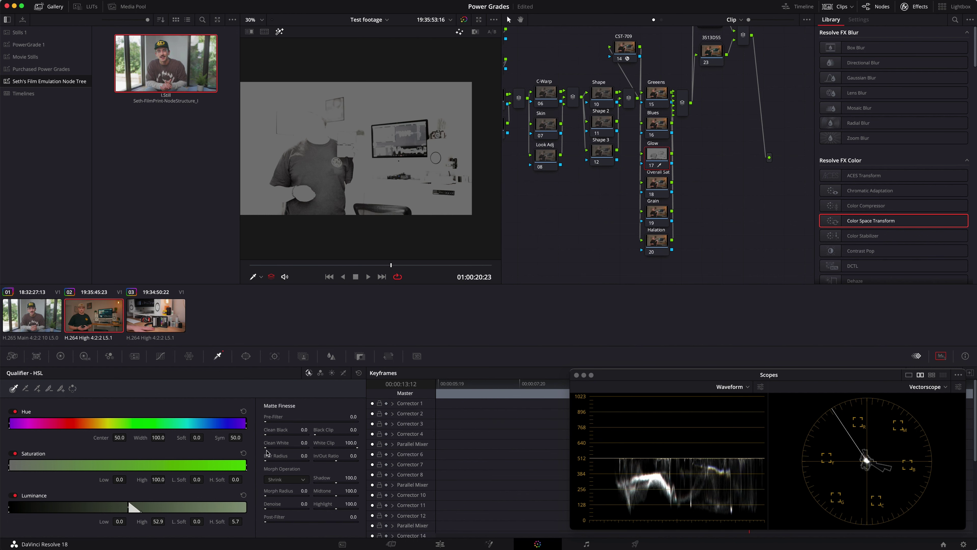
Step: Refine the Glow node's matte with Clean Black 2.7, Clean White 4.0 and Denoise 3.2, and turn off the highlight view
mouse_move(268, 443)
left_mouse_down()
mouse_move(285, 443)
mouse_move(271, 440)
left_mouse_up()
left_click_drag(273, 508, 285, 509)
key("shift+h")
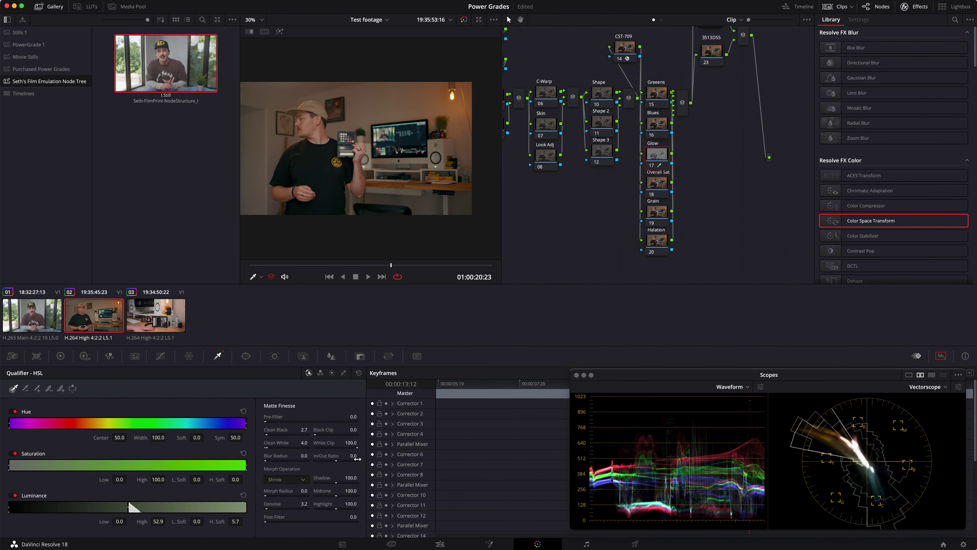
Step: Search the effects library for glow and apply the Resolve FX Glow effect to the Glow node
left_click(955, 20)
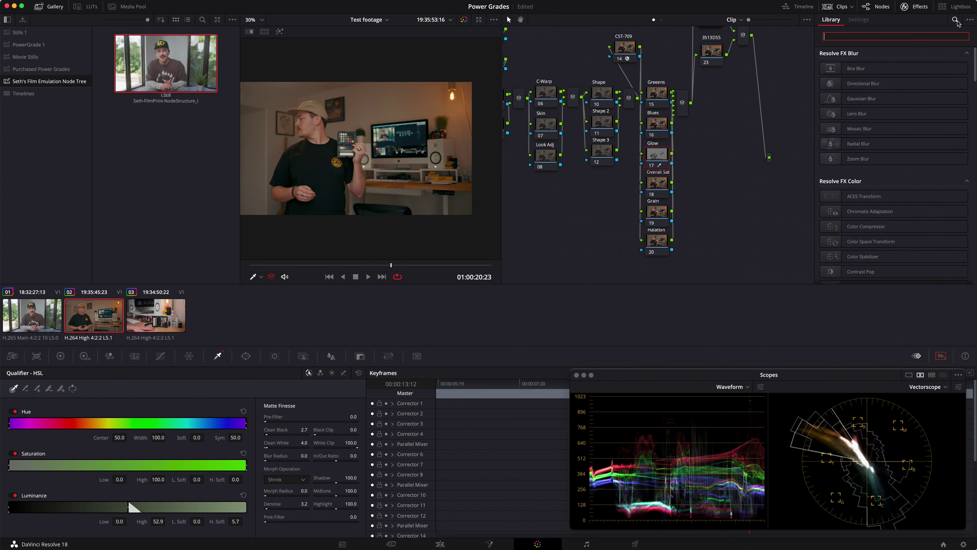
type("glow")
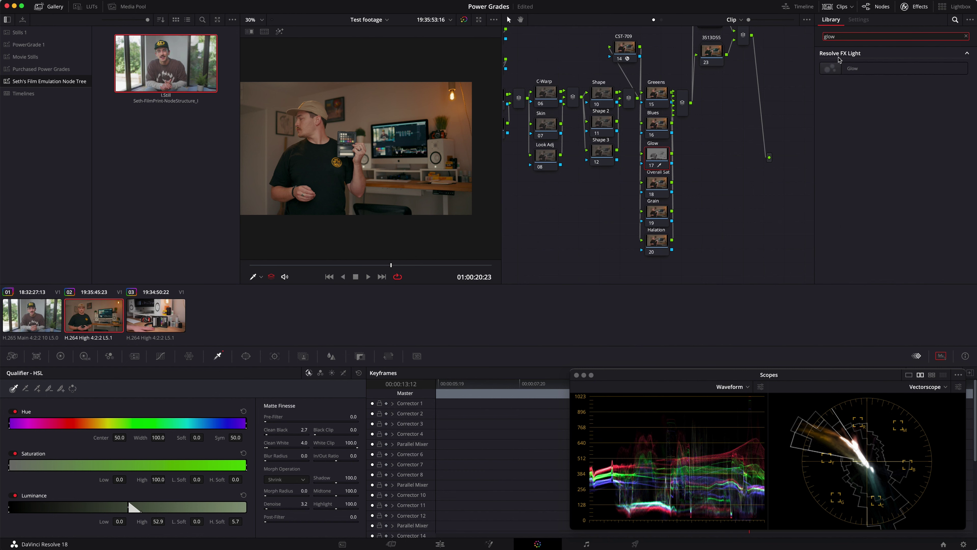
left_click_drag(853, 64, 657, 155)
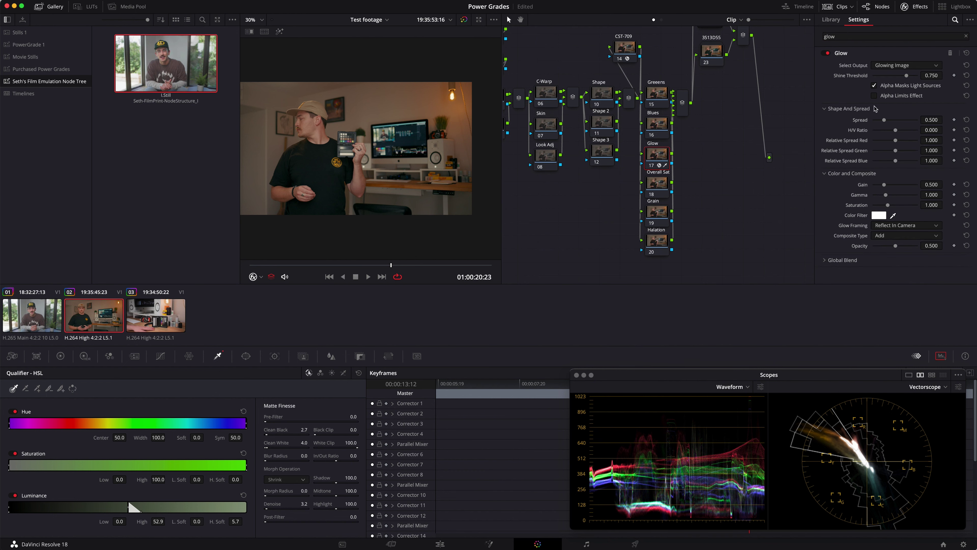
Step: Set the Glow effect's Shine Threshold and Spread to 0.000 and enable Alpha Limits Effect
left_click_drag(907, 76, 812, 82)
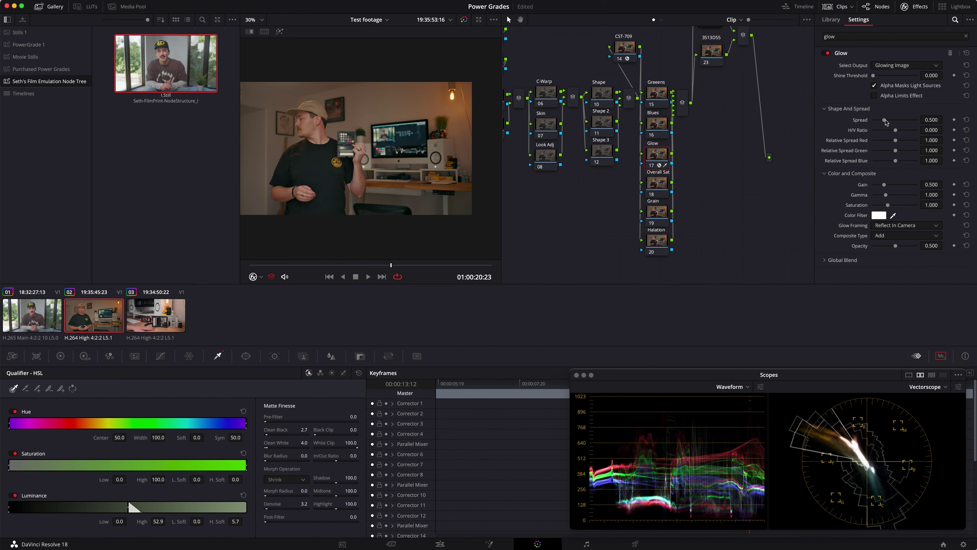
left_click_drag(884, 120, 833, 122)
left_click(874, 96)
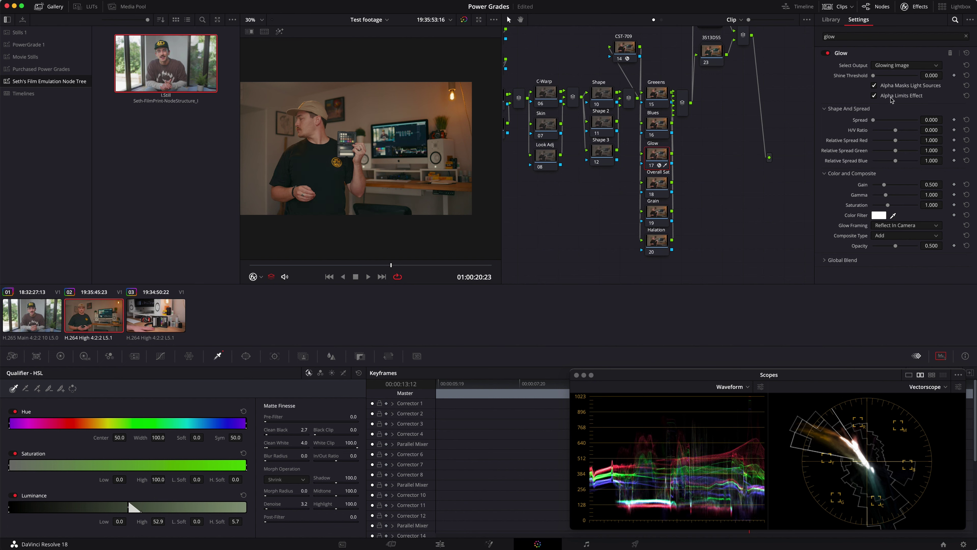
left_click(874, 96)
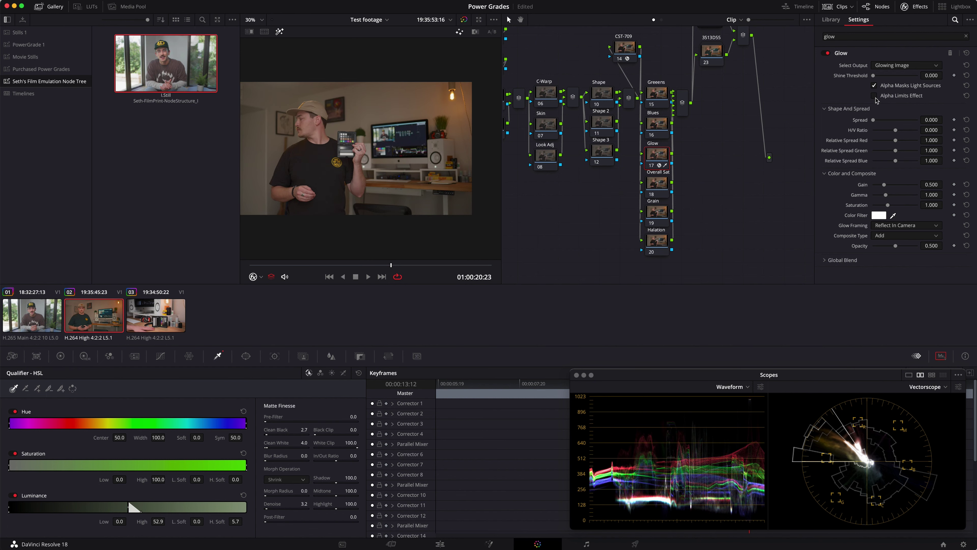
left_click(875, 96)
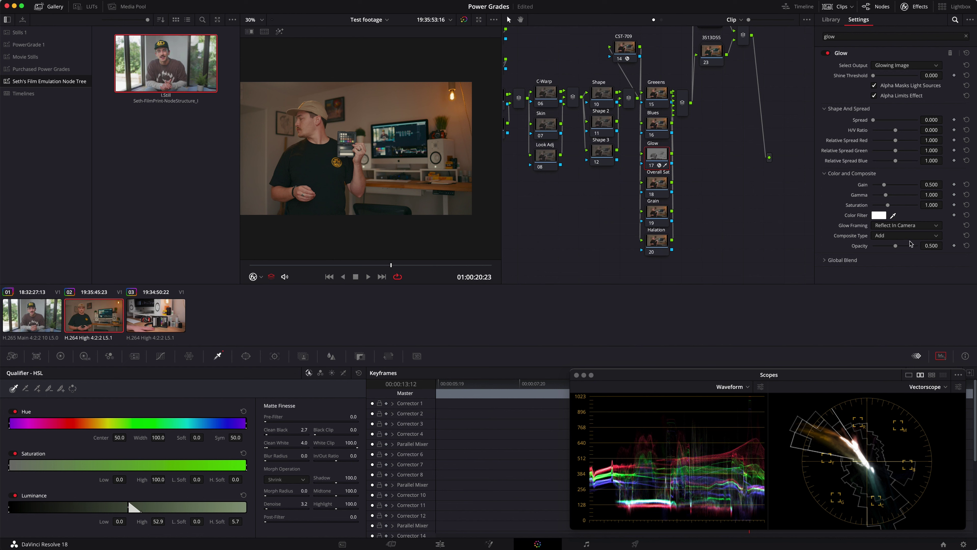
Step: Set the Glow effect's Composite Type to Softlight and compare the image with the node off and on
left_click(903, 238)
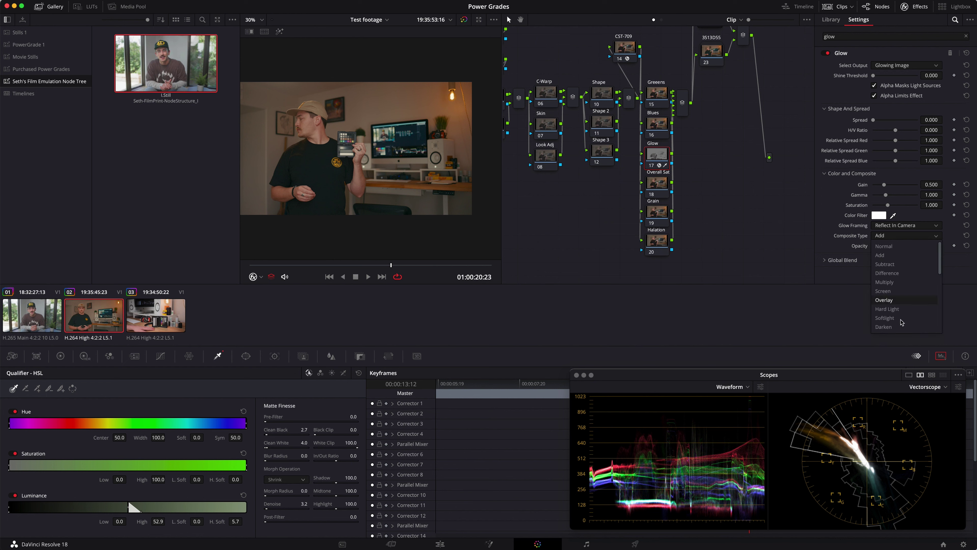
left_click(893, 300)
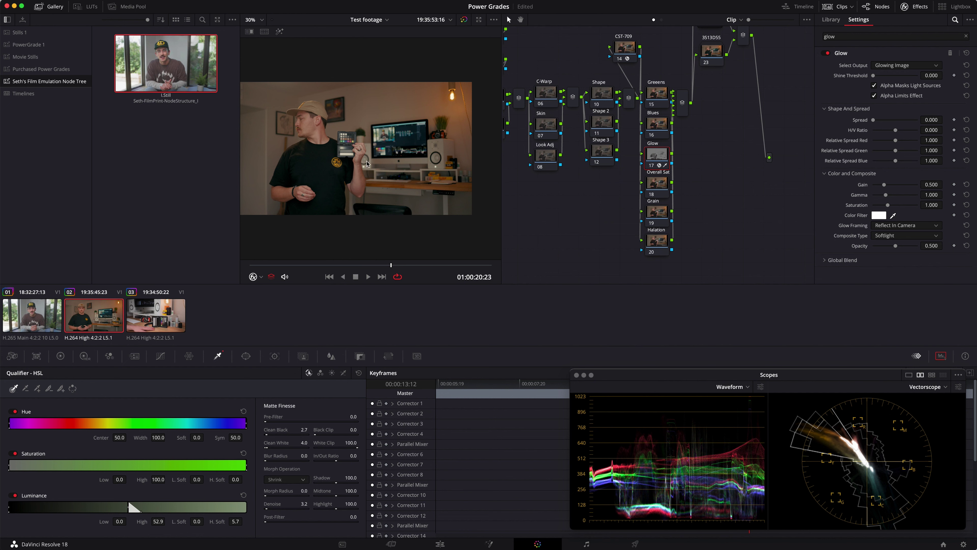
key("ctrl+d")
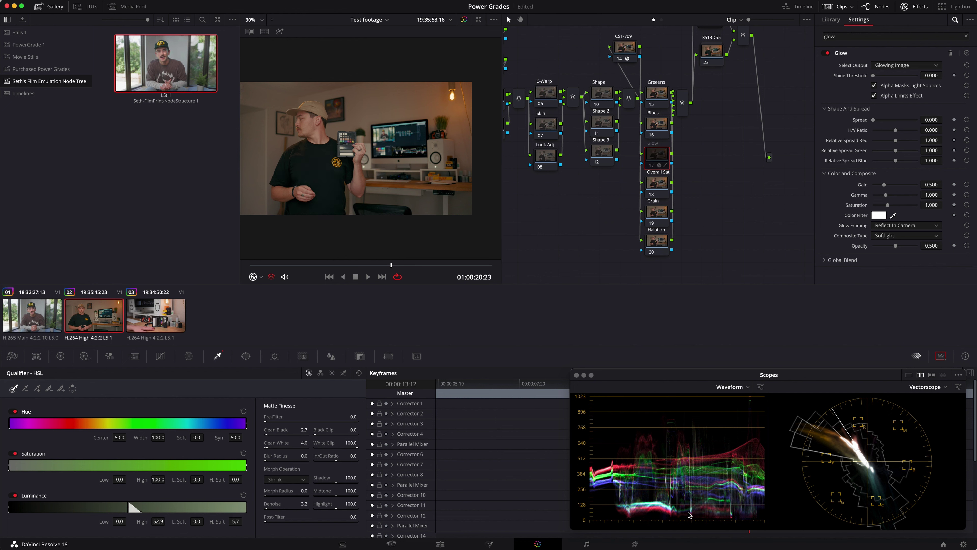
key("ctrl+d")
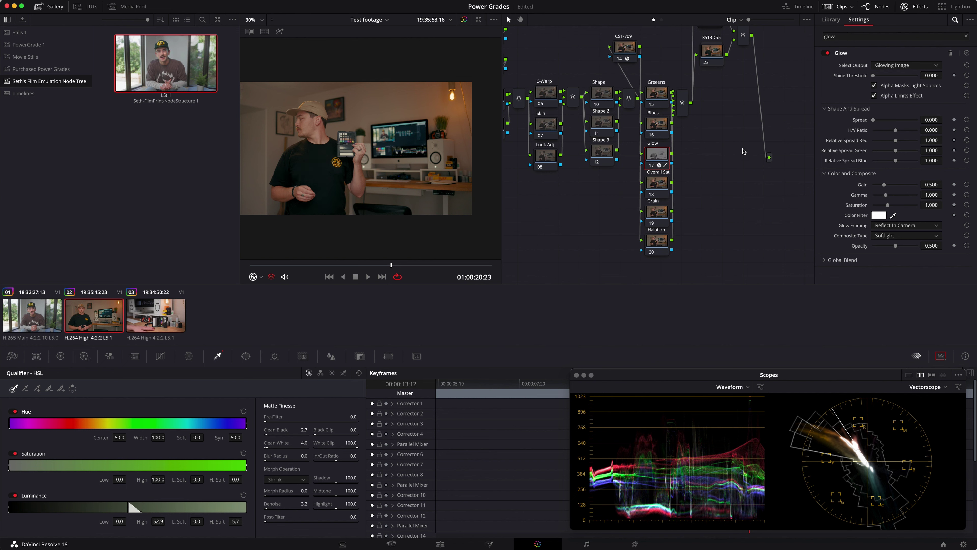
Step: Set the Overall Sat node's color space to HSV
scroll(744, 151, "up", 3)
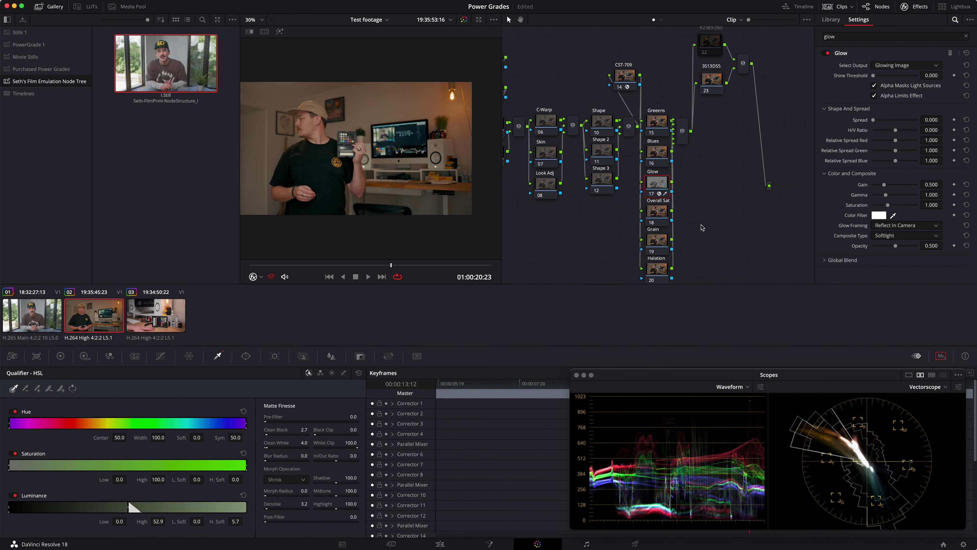
scroll(702, 227, "down", 2)
left_click(658, 198)
right_click(658, 198)
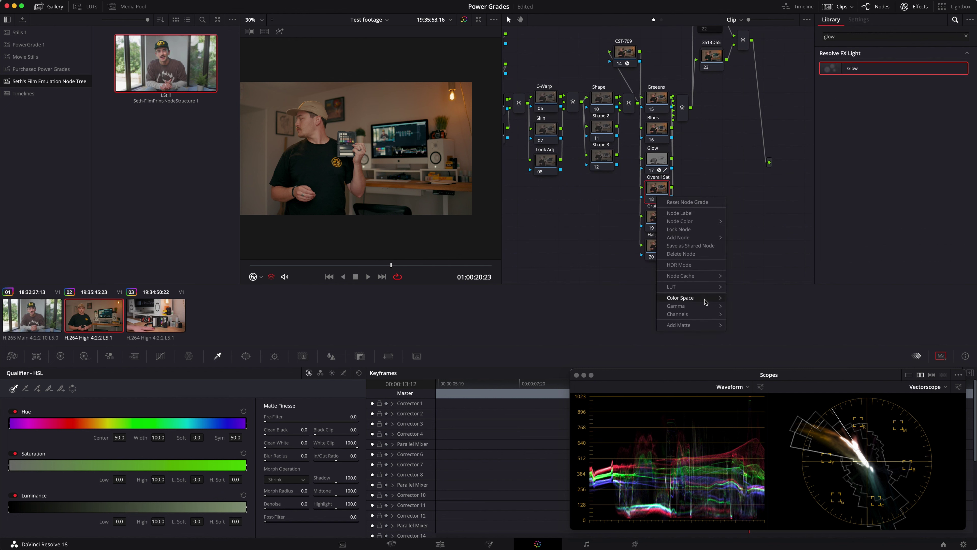
mouse_move(695, 299)
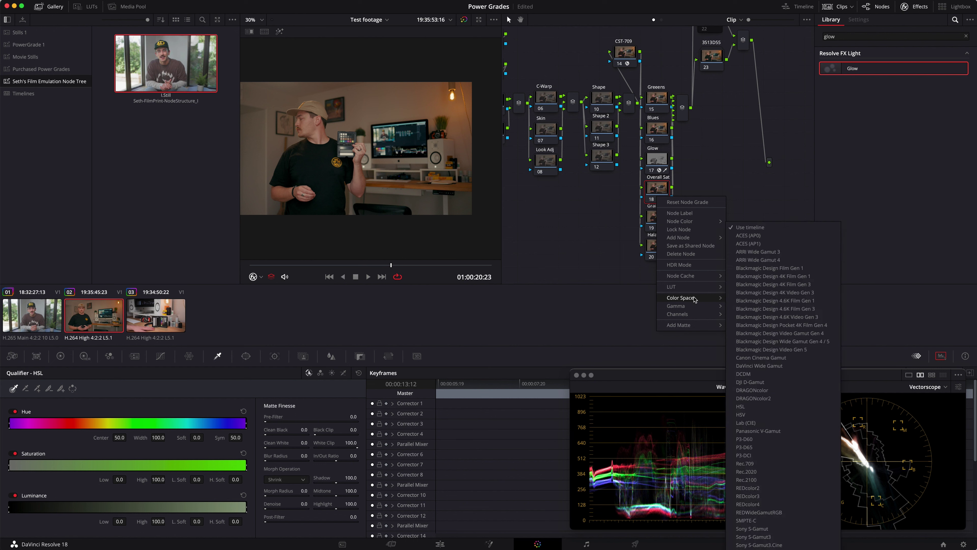
left_click(751, 413)
Step: Disable Channel 1 and Channel 3 on the Overall Sat node so only Channel 2 is active
right_click(658, 196)
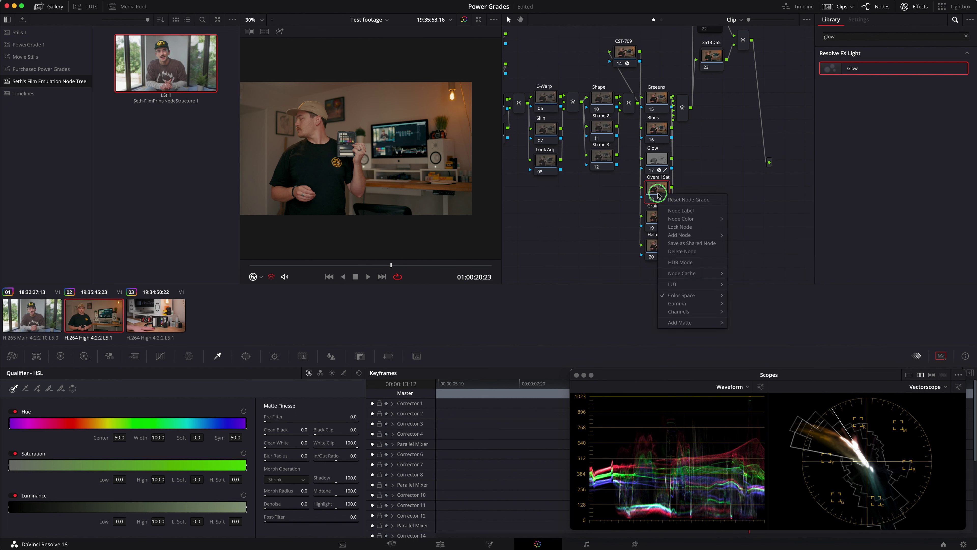
mouse_move(695, 315)
mouse_move(693, 297)
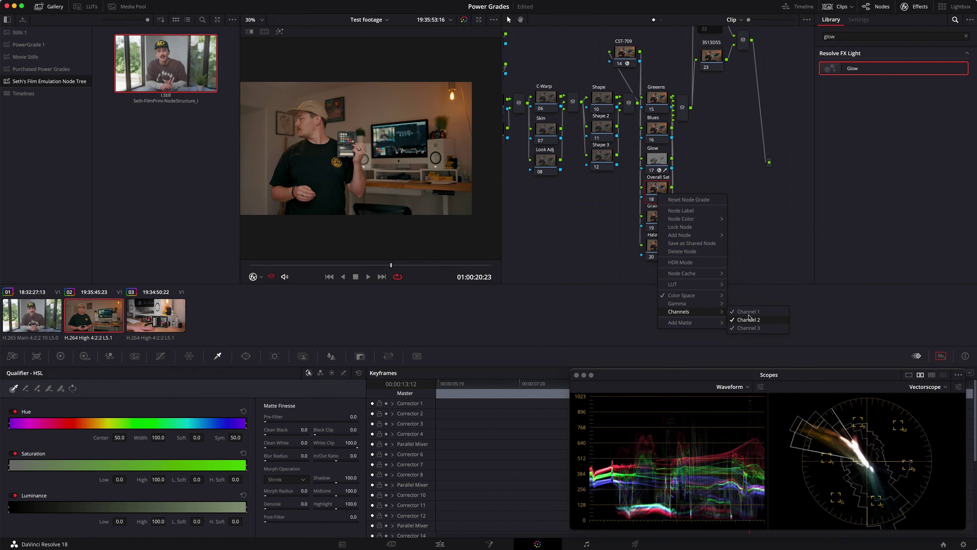
right_click(660, 194)
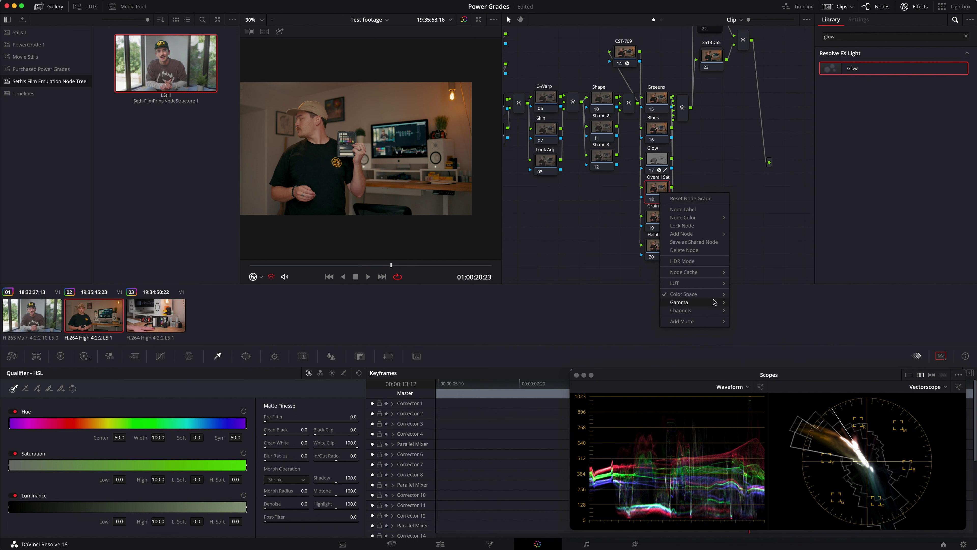
mouse_move(687, 311)
left_click(754, 326)
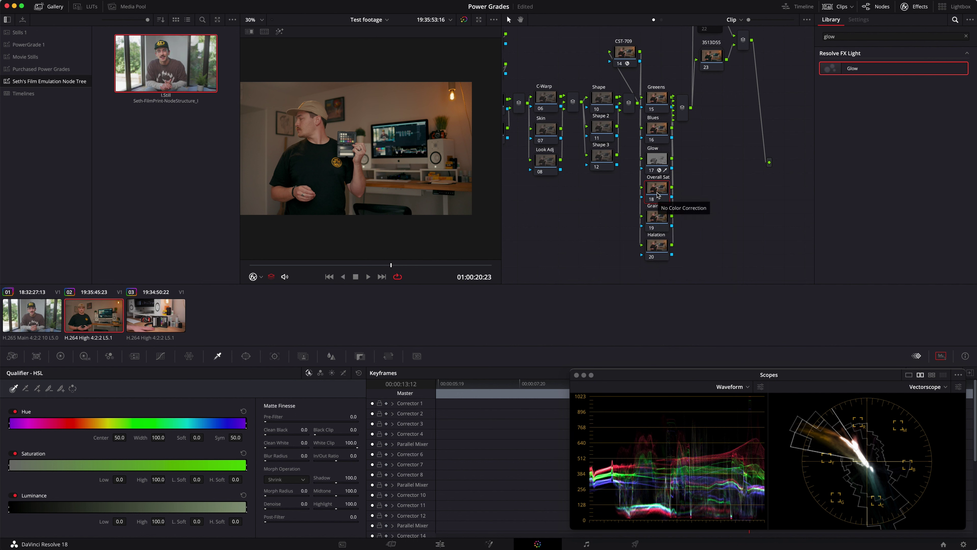
Step: Try the Overall Sat node's Saturation control, reset it, and raise the node's master Gain to 1.23 instead
left_click(60, 356)
mouse_move(222, 525)
left_mouse_down()
mouse_move(542, 509)
mouse_move(20, 501)
mouse_move(591, 430)
mouse_move(268, 430)
mouse_move(436, 414)
mouse_move(225, 528)
left_mouse_up()
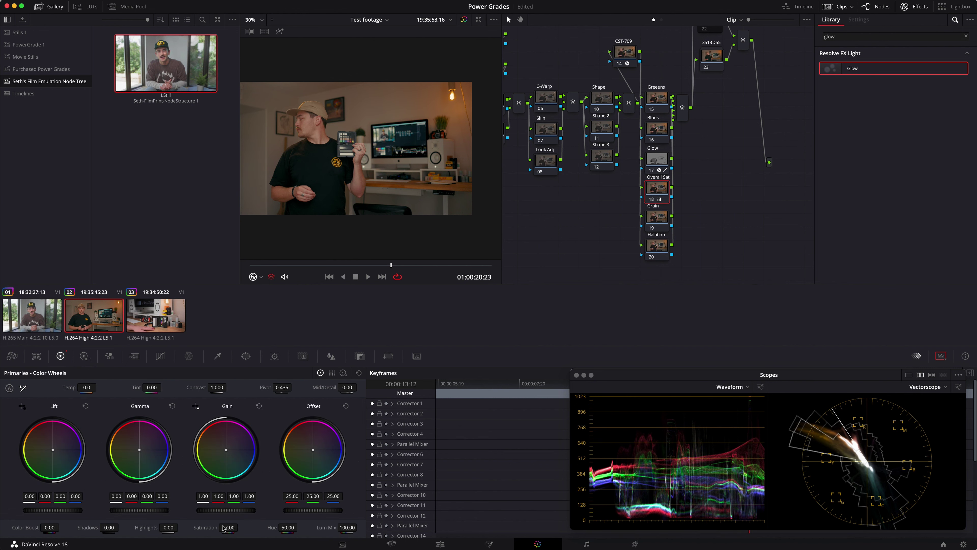
double_click(207, 527)
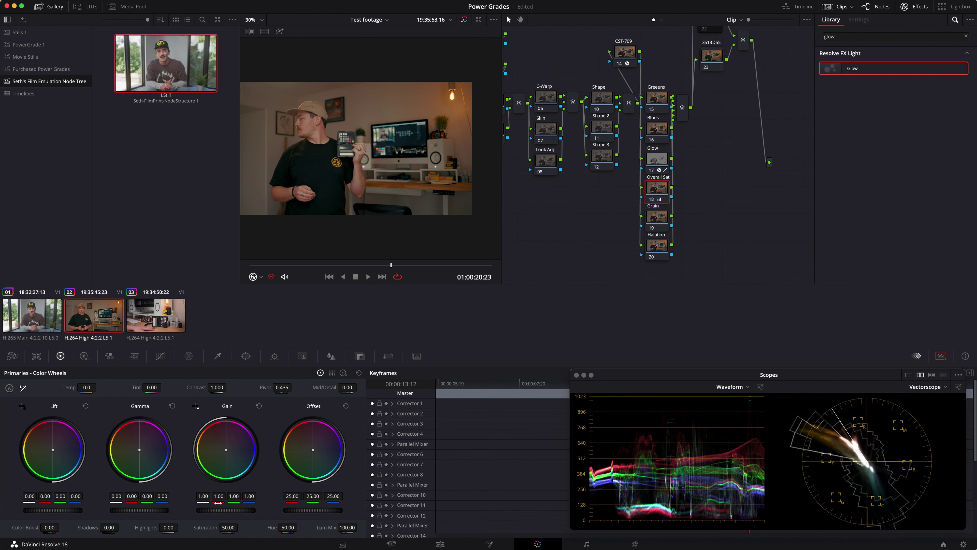
mouse_move(216, 513)
left_mouse_down()
mouse_move(504, 502)
mouse_move(255, 513)
left_mouse_up()
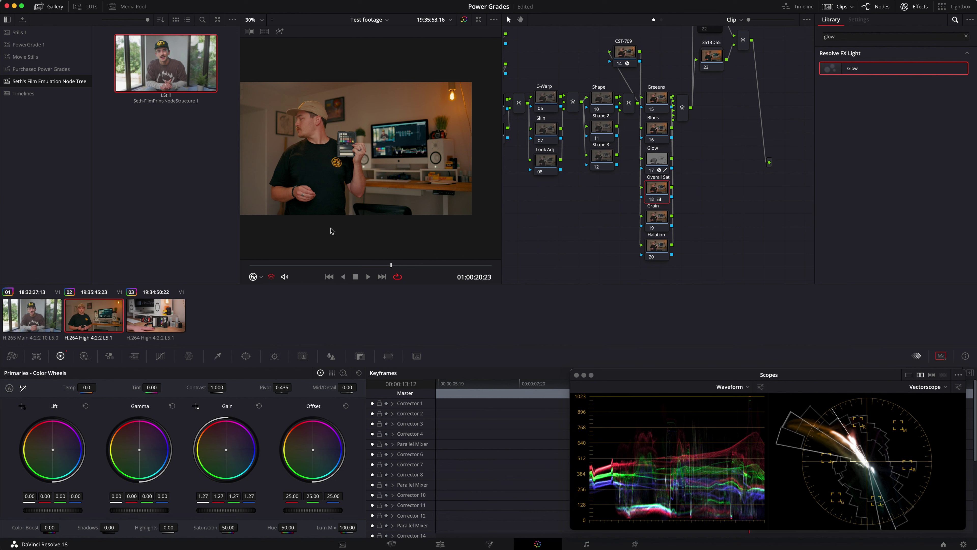
left_click_drag(259, 513, 222, 513)
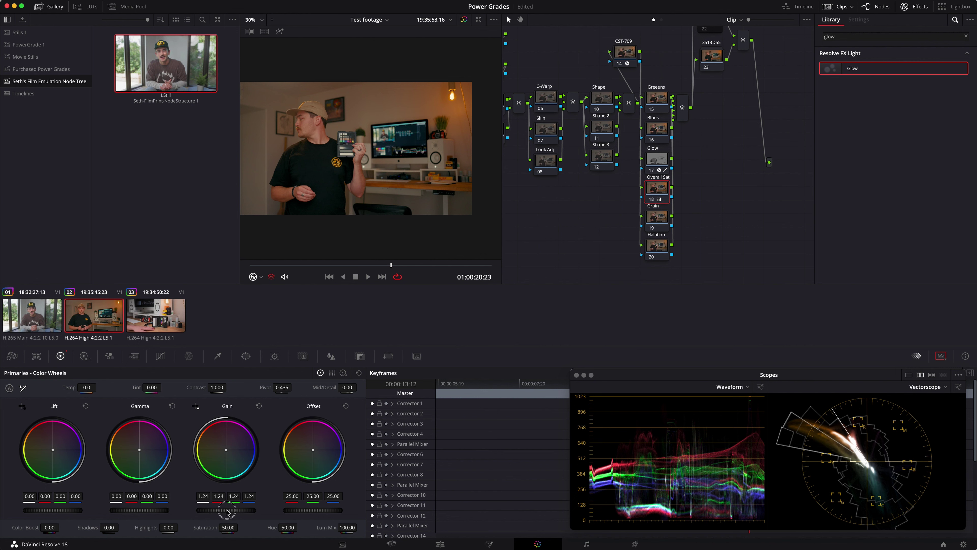
Step: Switch the print look by disabling the 3513D55 node and enabling the K2383-D65 node
scroll(770, 144, "up", 5)
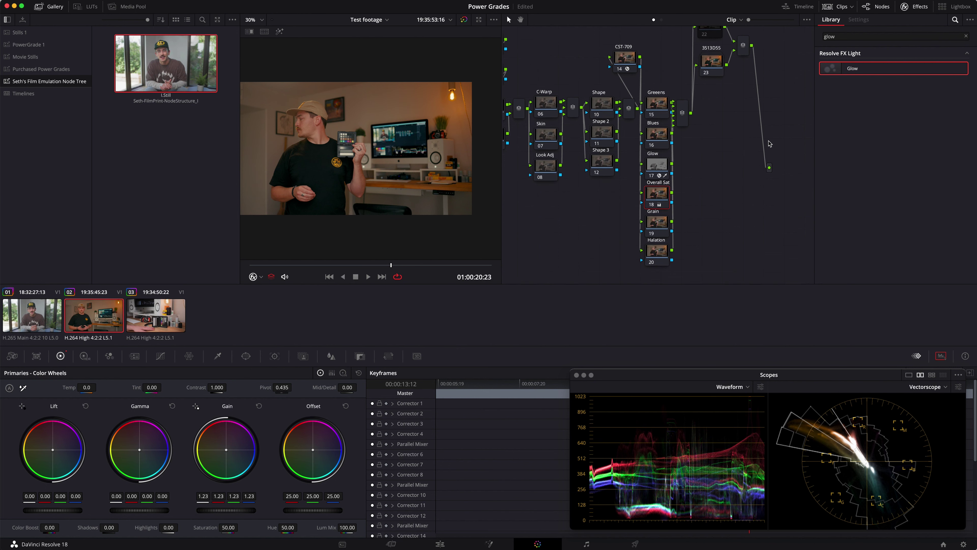
left_click(715, 99)
key("ctrl+d")
left_click(710, 61)
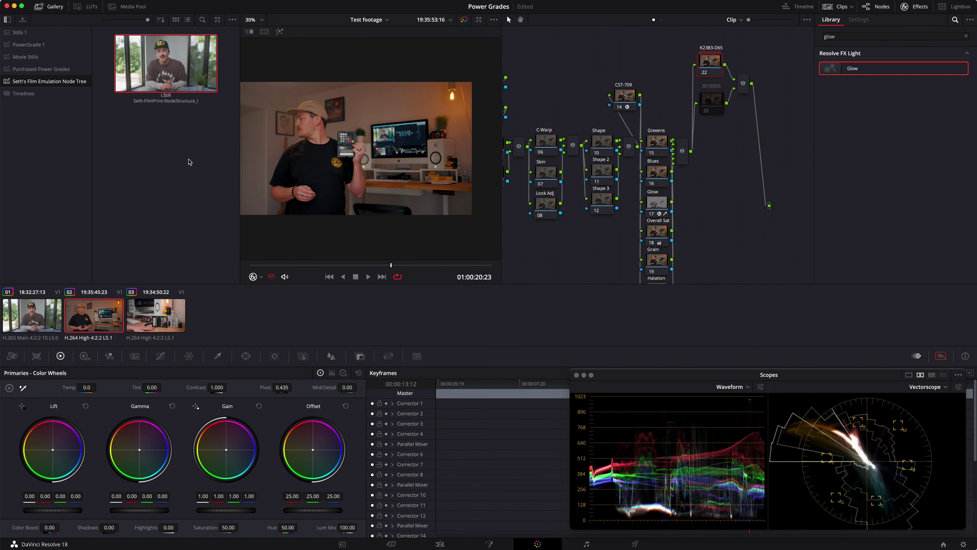
Step: Raise the Overall Sat node's master Gain to 1.35
scroll(780, 265, "down", 3)
left_click(648, 209)
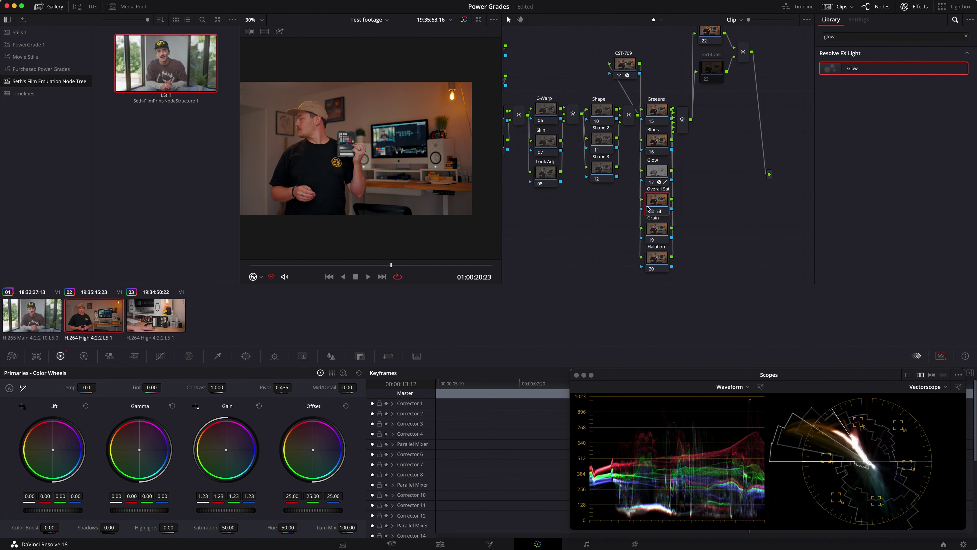
left_click_drag(226, 511, 254, 511)
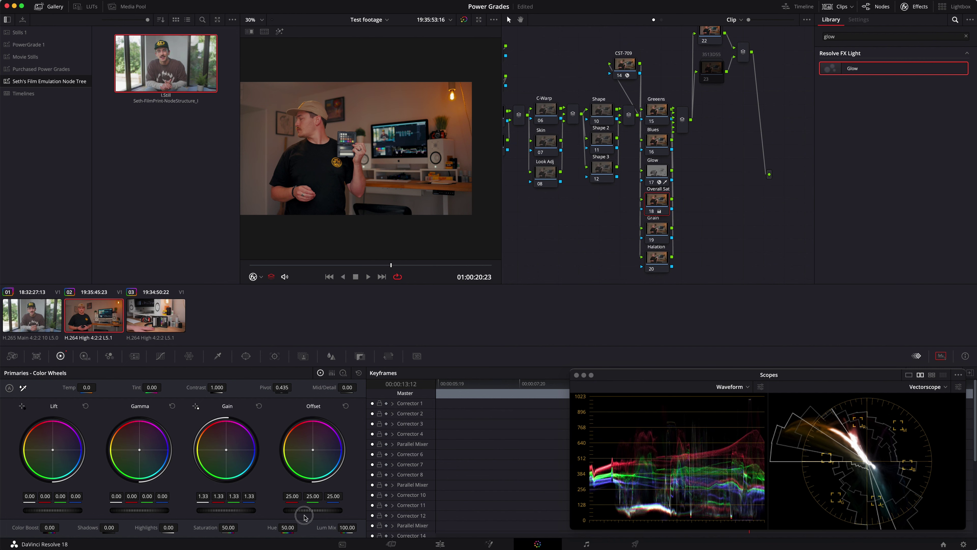
key("ctrl+z")
Step: Copy the Overall Sat node's grade onto the Blues node and restore its label to Blues
left_click_drag(659, 207, 660, 146)
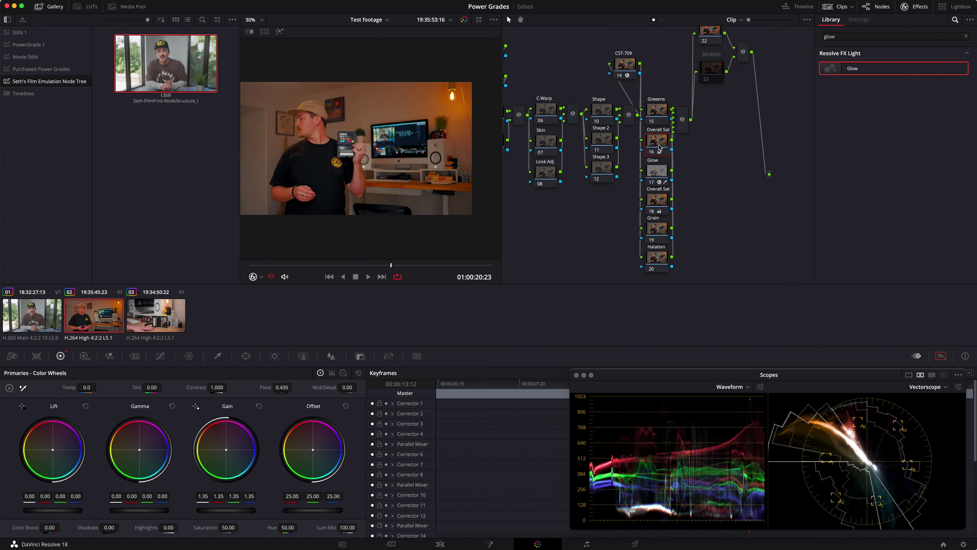
type("Blues")
Step: Qualify the Blues node by hue only, with Center 87.0, Width 36.3, Soft 7.4 and Clean Black 15.3, checking the selection in highlight view
left_click(218, 355)
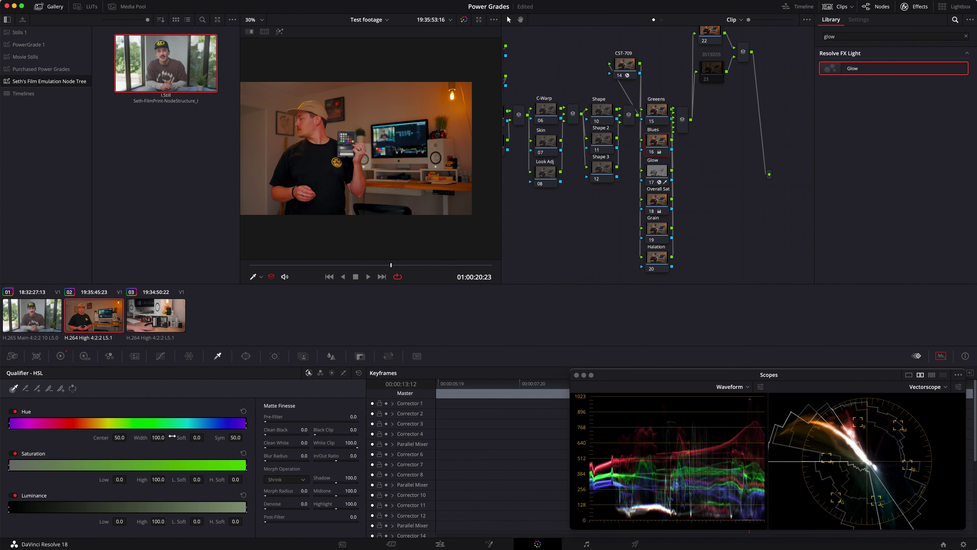
left_click(15, 453)
left_click(15, 495)
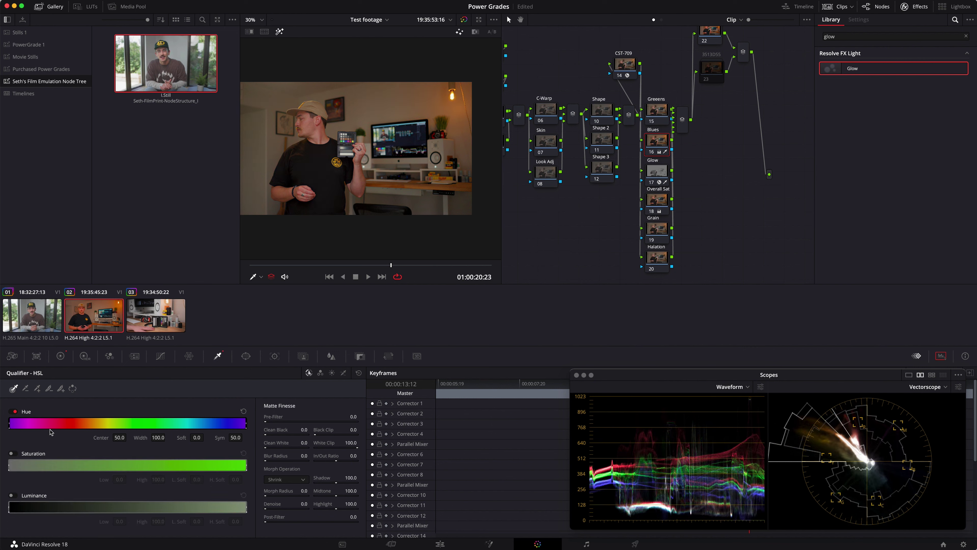
left_click_drag(9, 423, 221, 433)
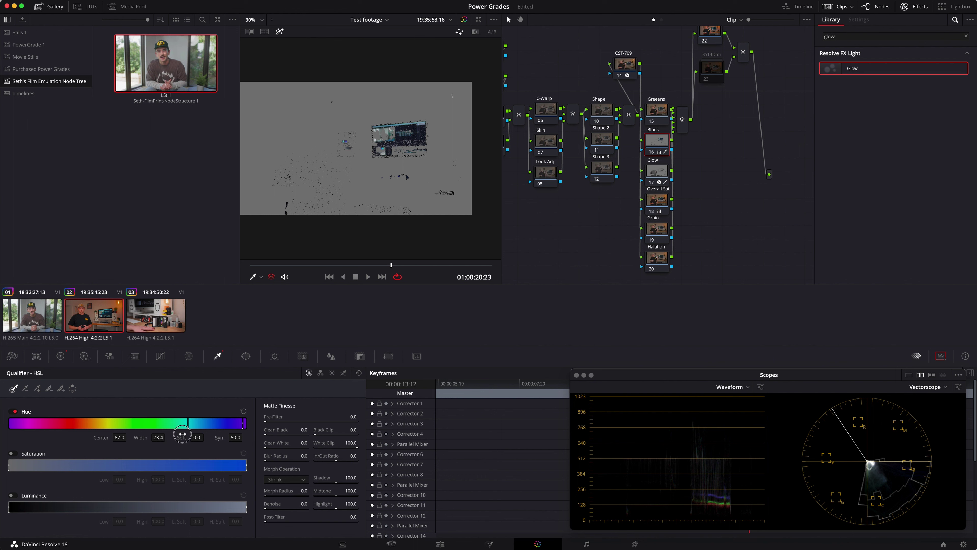
mouse_move(182, 438)
left_mouse_down()
mouse_move(213, 441)
mouse_move(181, 436)
mouse_move(196, 424)
mouse_move(182, 424)
left_mouse_up()
left_click_drag(269, 435, 329, 438)
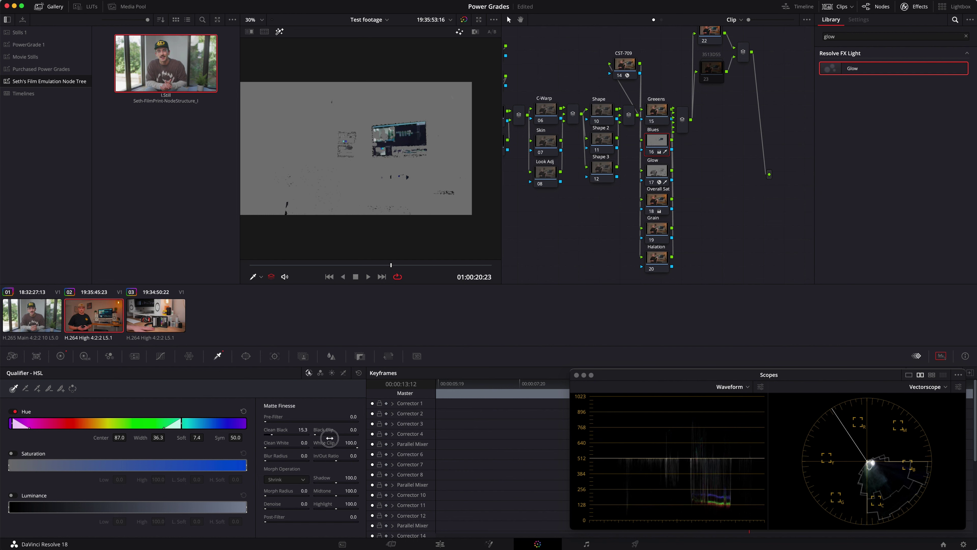
key("shift+h")
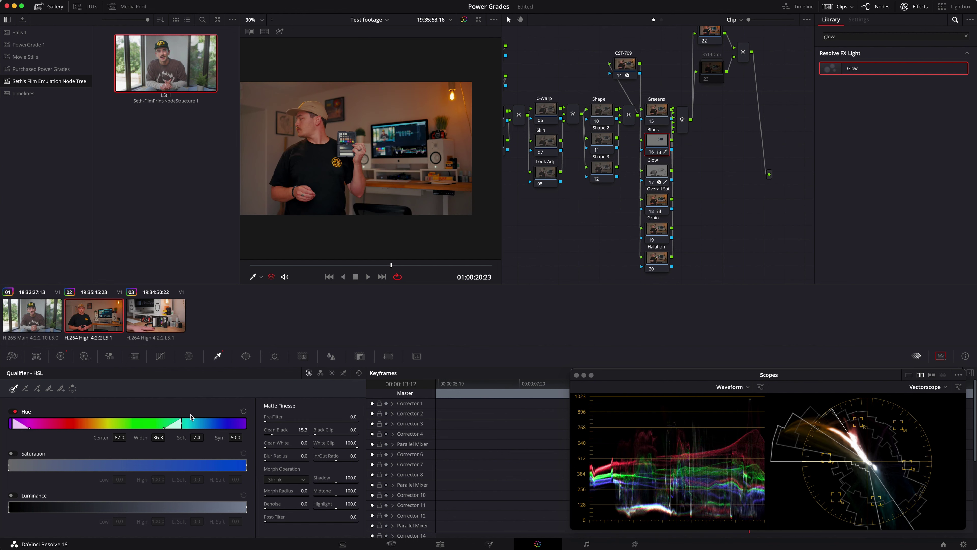
Step: Set the Blues node's master Gain to 1.22 and inspect the monitor, color chart and skin up close
left_click(60, 356)
mouse_move(238, 514)
left_mouse_down()
mouse_move(254, 508)
mouse_move(256, 477)
mouse_move(195, 487)
mouse_move(238, 512)
left_mouse_up()
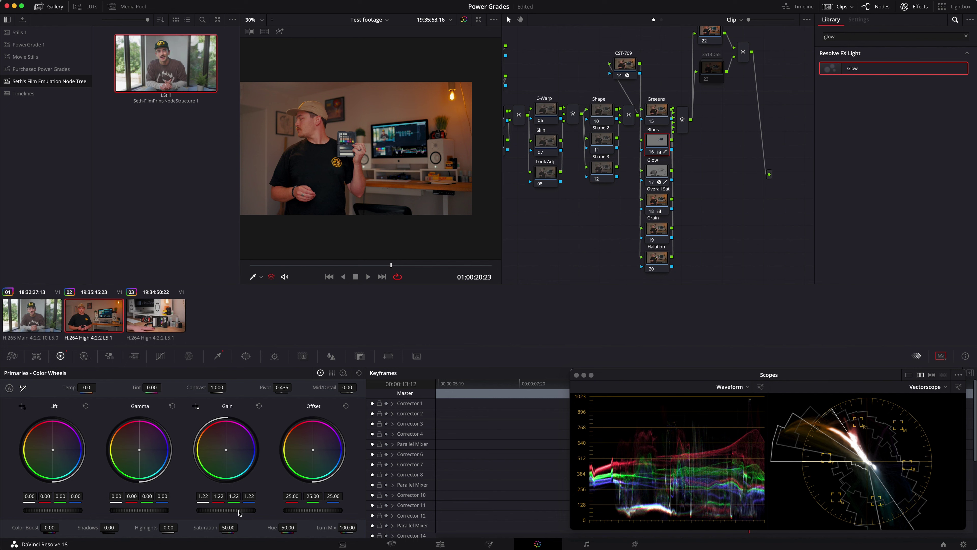
key("super+equal")
key("super+equal")
key("super+equal")
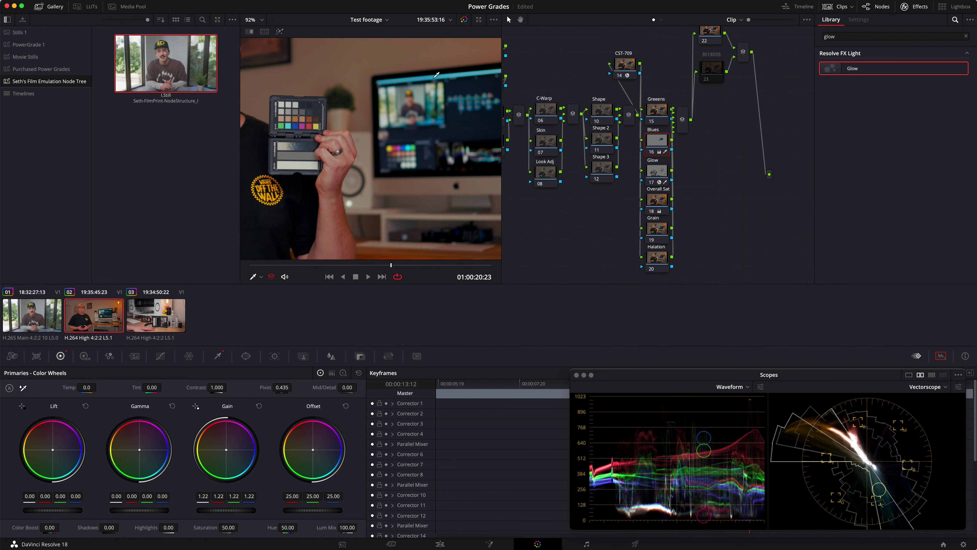
scroll(314, 84, "down", 5)
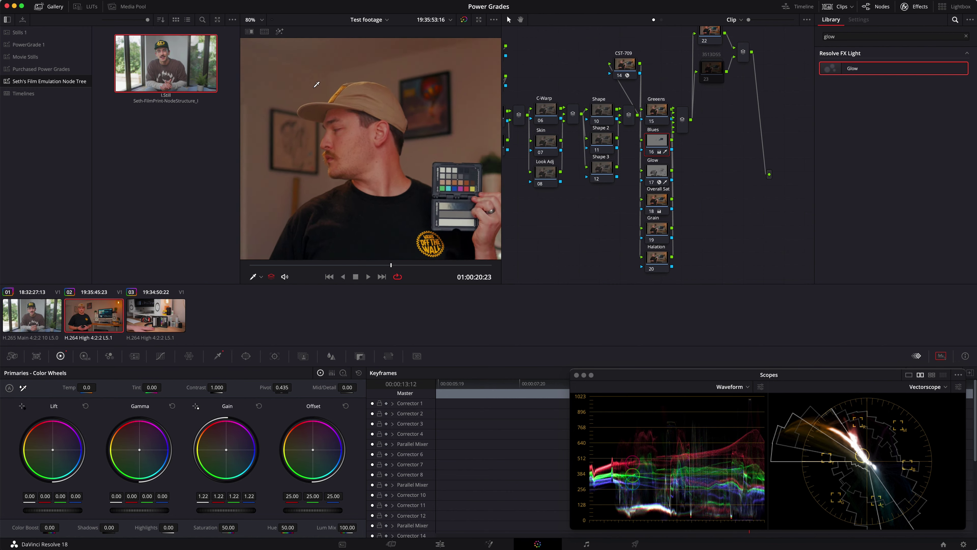
key("shift+h")
key("shift+h")
scroll(395, 124, "up", 1)
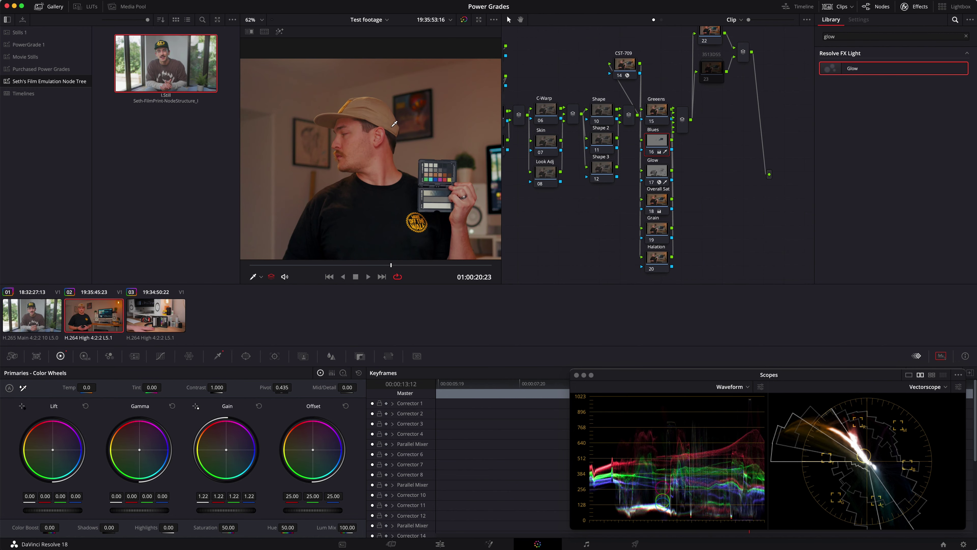
left_click(395, 123)
Step: Widen the Blues node's hue qualifier to Center 83.1 and Width 46.6, checking the selection in highlight view
left_click(219, 355)
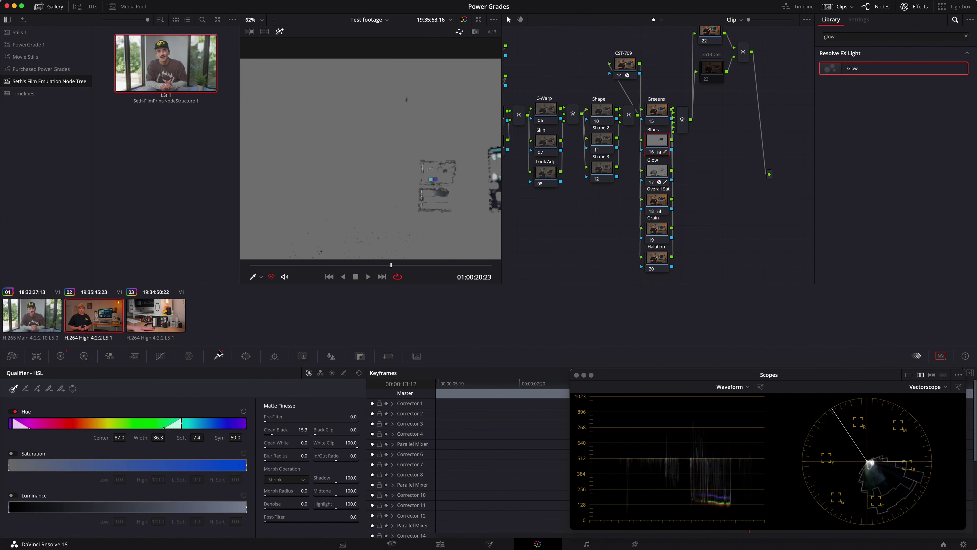
mouse_move(180, 425)
left_mouse_down()
mouse_move(162, 423)
mouse_move(199, 419)
left_mouse_up()
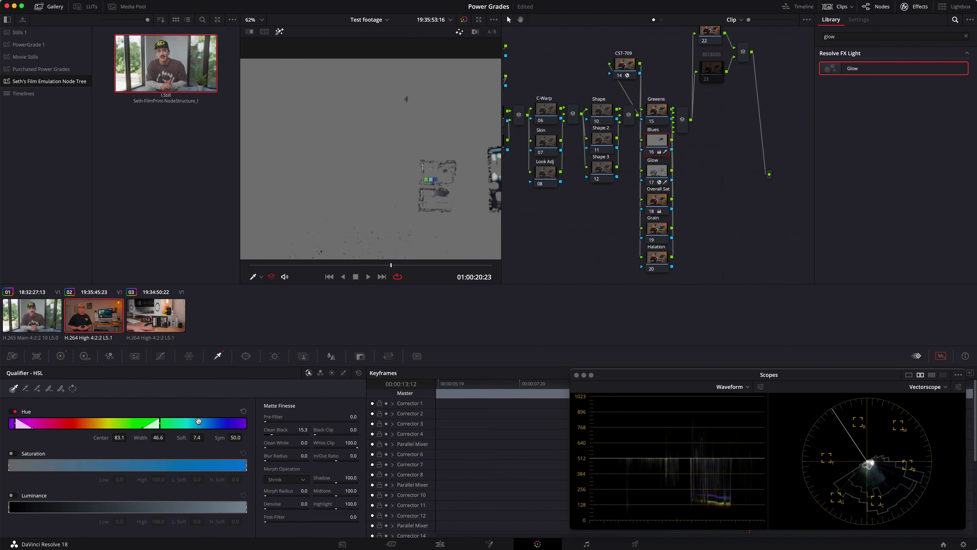
key("shift+h")
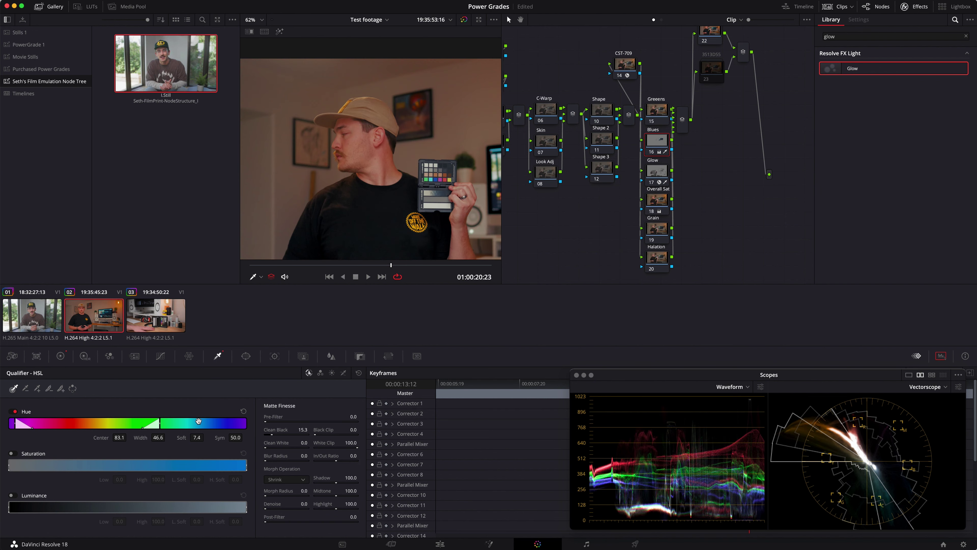
Step: Turn off the vectorscope's 2x zoom and set the Blues node's master Gain to 1.24 after trying 1.80
left_click(61, 356)
mouse_move(224, 509)
left_mouse_down()
mouse_move(103, 490)
mouse_move(319, 504)
mouse_move(325, 472)
mouse_move(233, 512)
left_mouse_up()
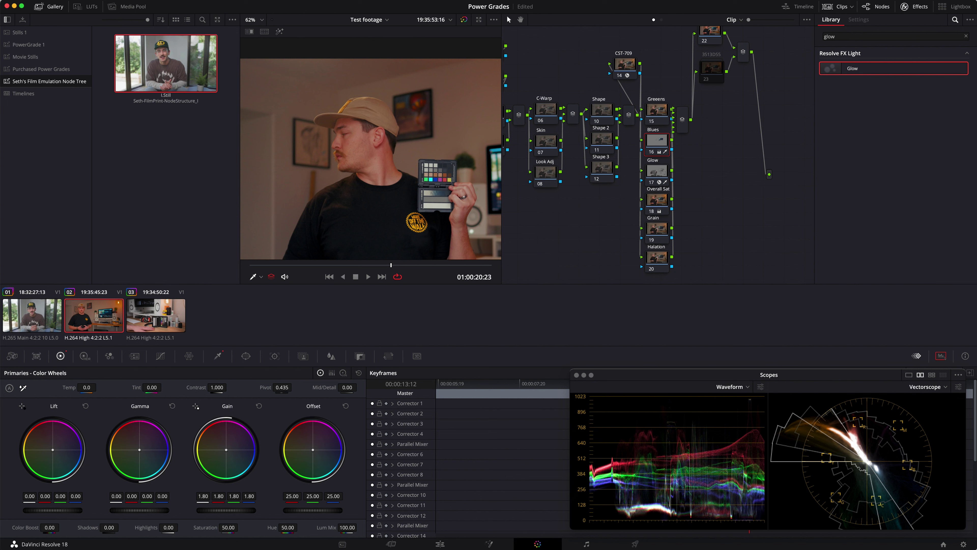
left_click(958, 387)
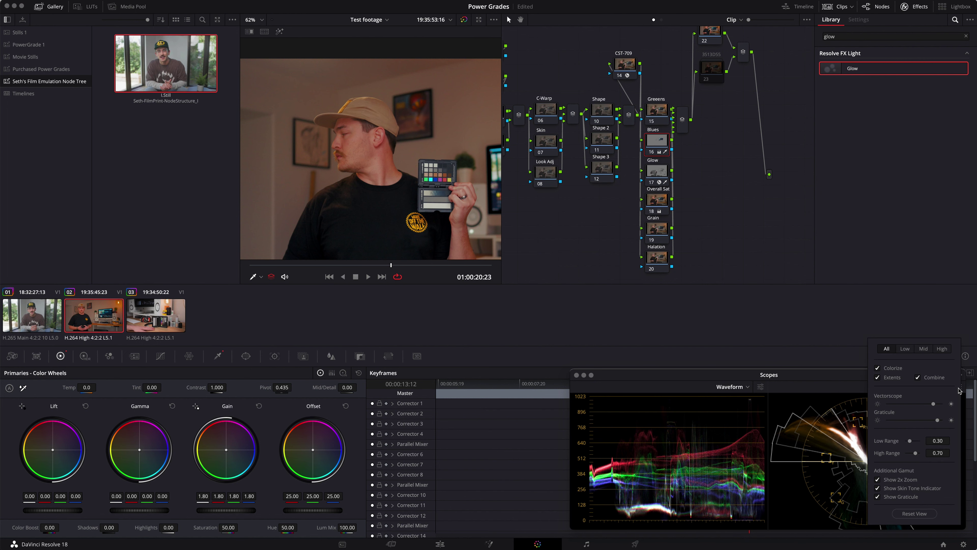
left_click(877, 479)
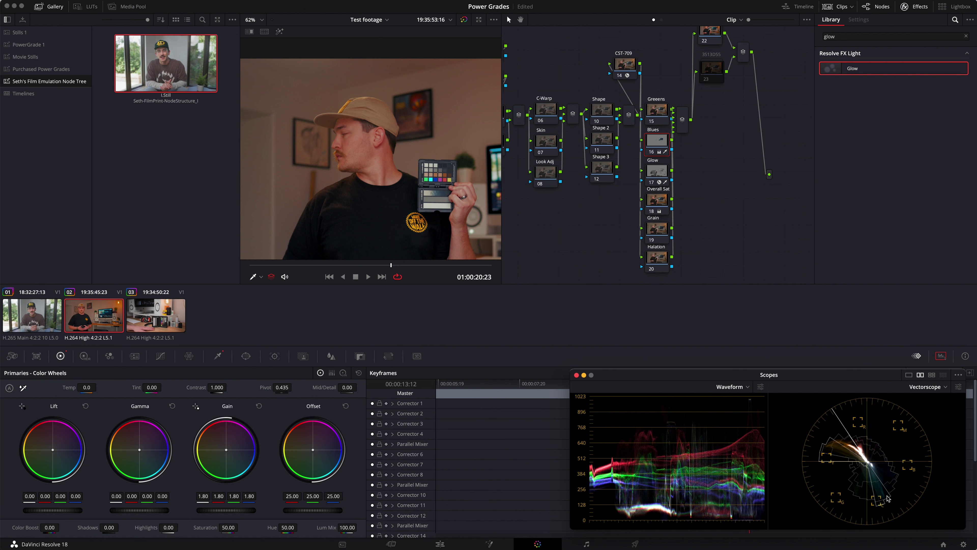
mouse_move(238, 504)
left_mouse_down()
mouse_move(234, 512)
mouse_move(105, 481)
mouse_move(211, 512)
mouse_move(194, 502)
mouse_move(247, 511)
left_mouse_up()
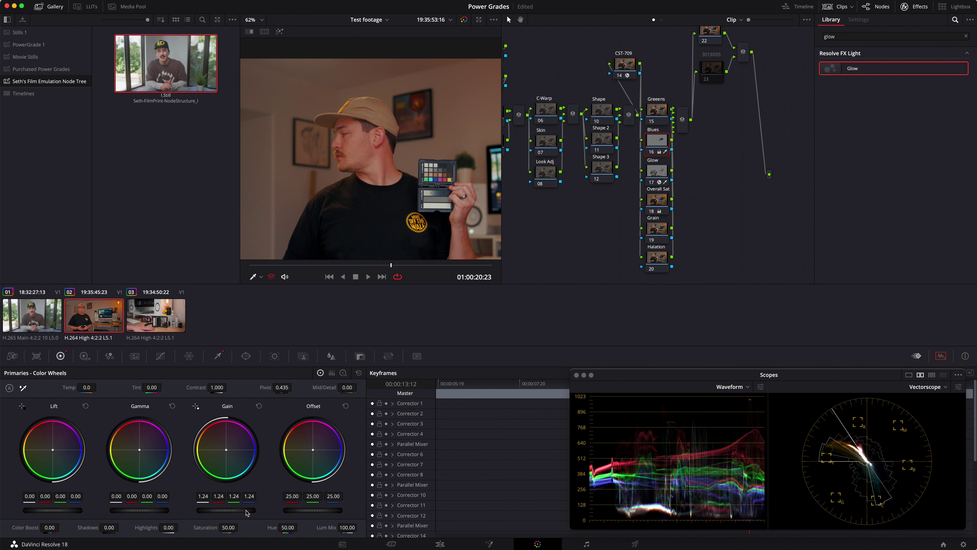
Step: Hide the gallery and set the Greeens node's color space to HSV
left_click(49, 6)
left_click(657, 110)
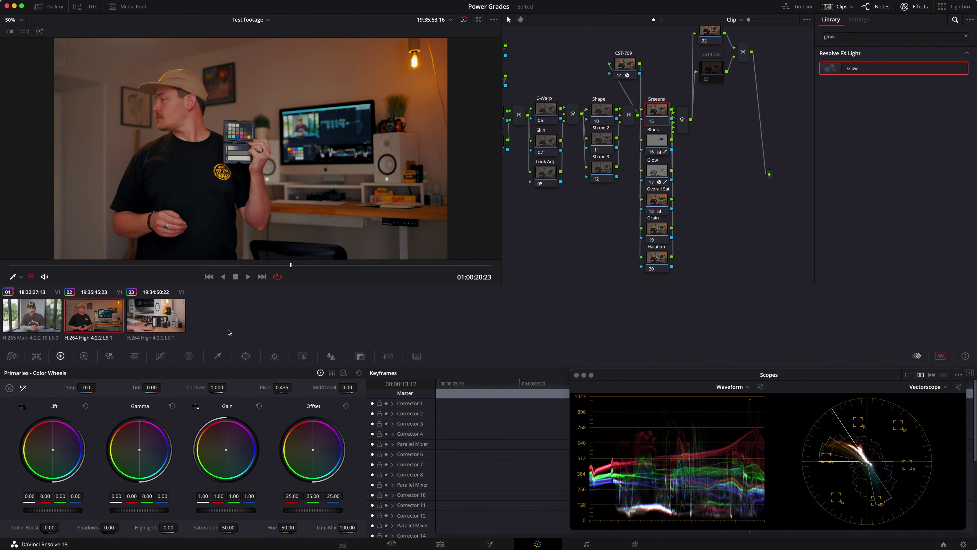
right_click(660, 111)
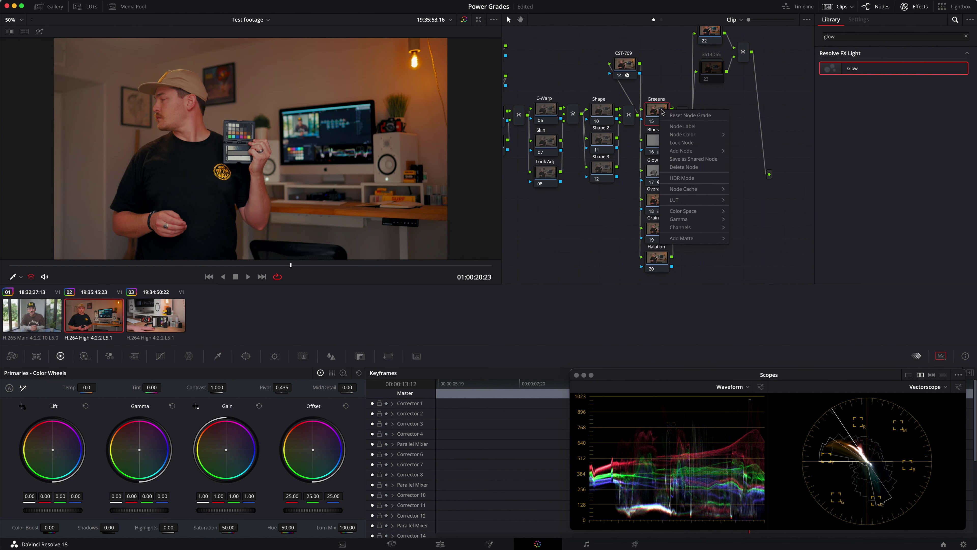
mouse_move(712, 211)
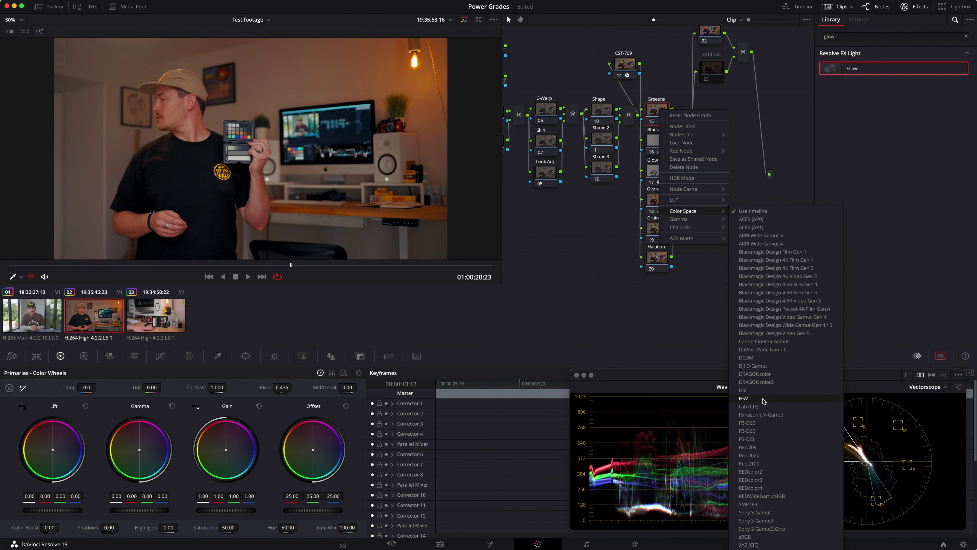
left_click(754, 382)
Step: Disable Channel 1 and Channel 3 on the Greeens node so only Channel 2 is active
right_click(661, 112)
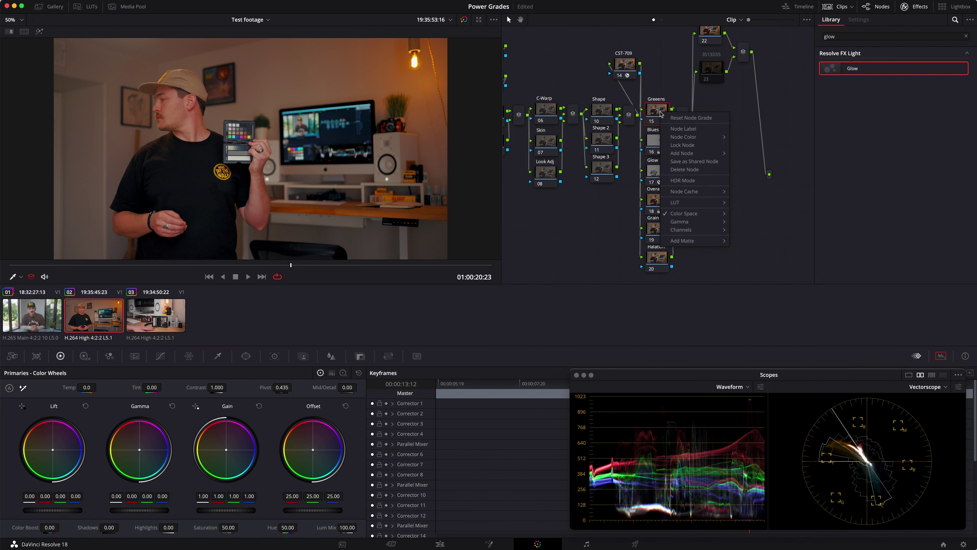
mouse_move(699, 234)
left_click(658, 109)
right_click(658, 115)
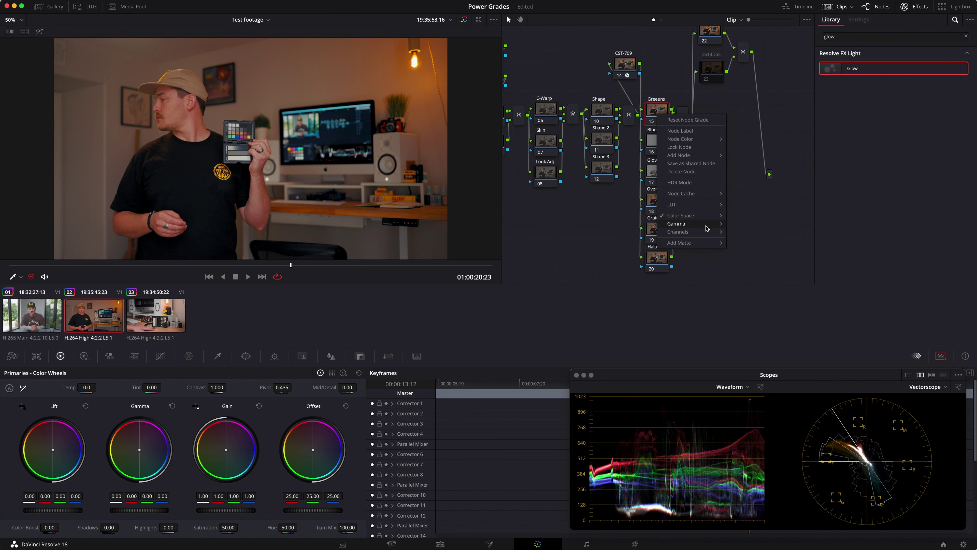
mouse_move(717, 231)
left_click(747, 248)
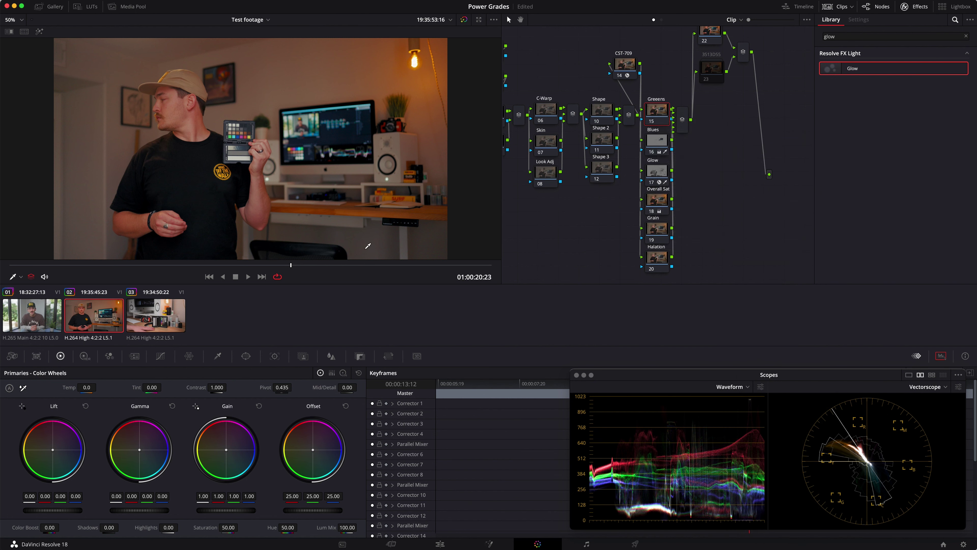
Step: Qualify the greens on the Greeens node with hue Center 54.6, Width 17.6, Soft 5.3, then refine the matte with Clean Black 14.7 and Denoise 8.8
left_click(218, 355)
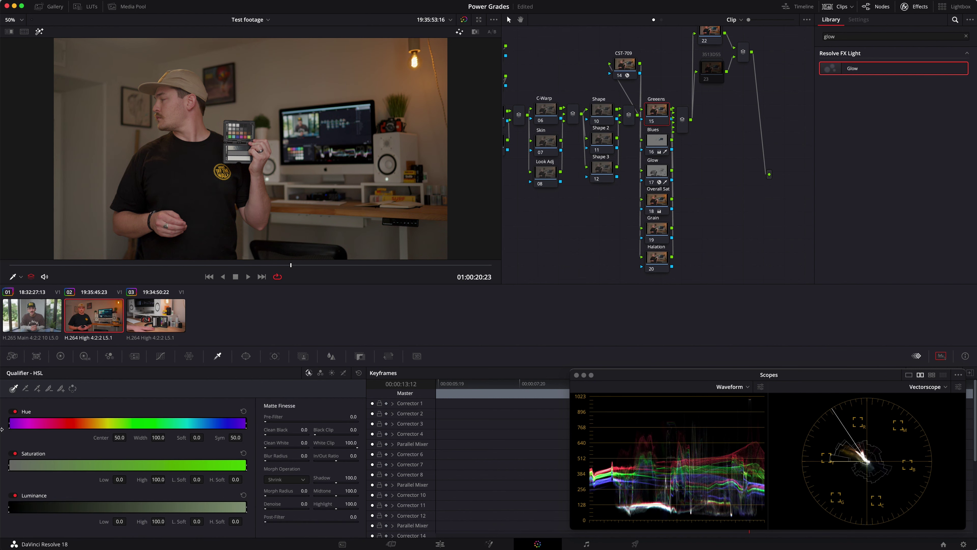
left_click_drag(117, 422, 211, 439)
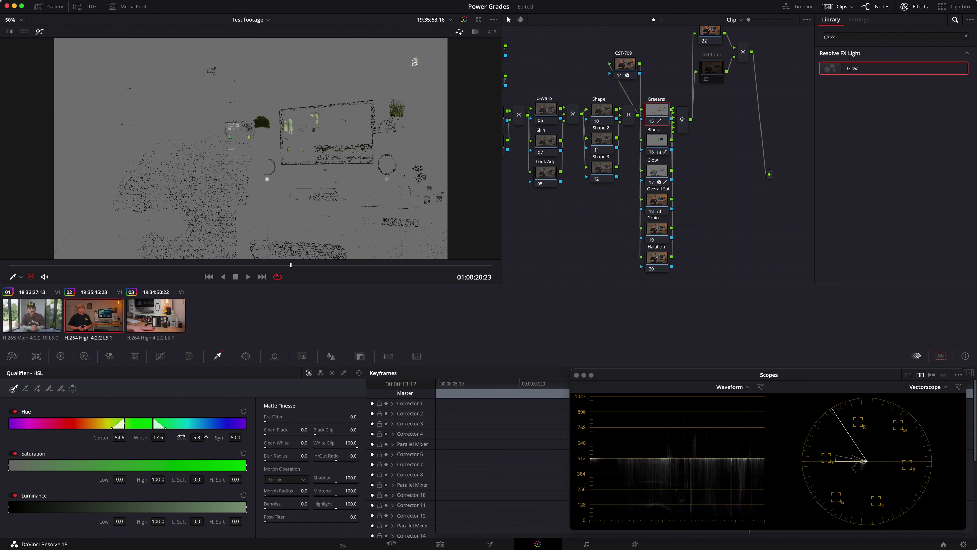
mouse_move(277, 433)
left_mouse_down()
mouse_move(331, 435)
mouse_move(279, 436)
left_mouse_up()
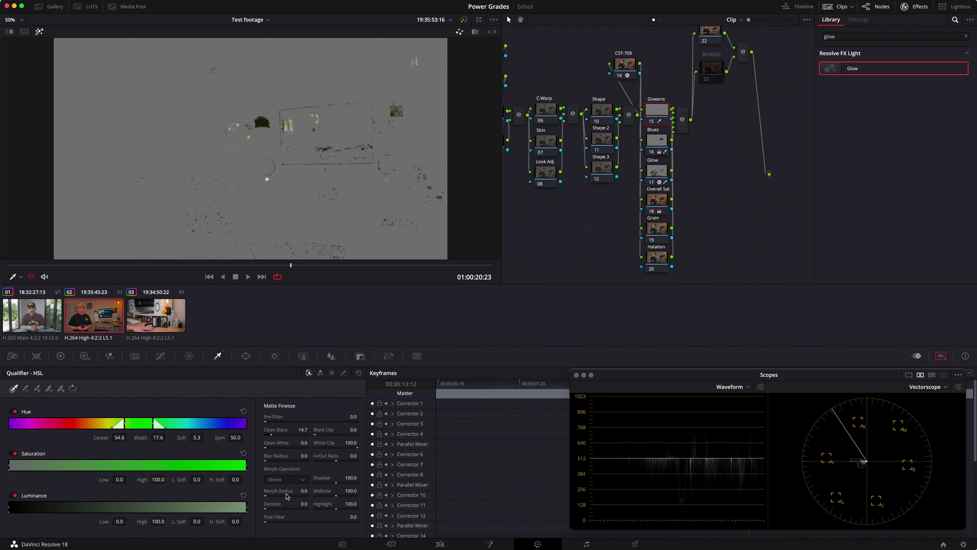
left_click_drag(278, 504, 304, 505)
key("shift+h")
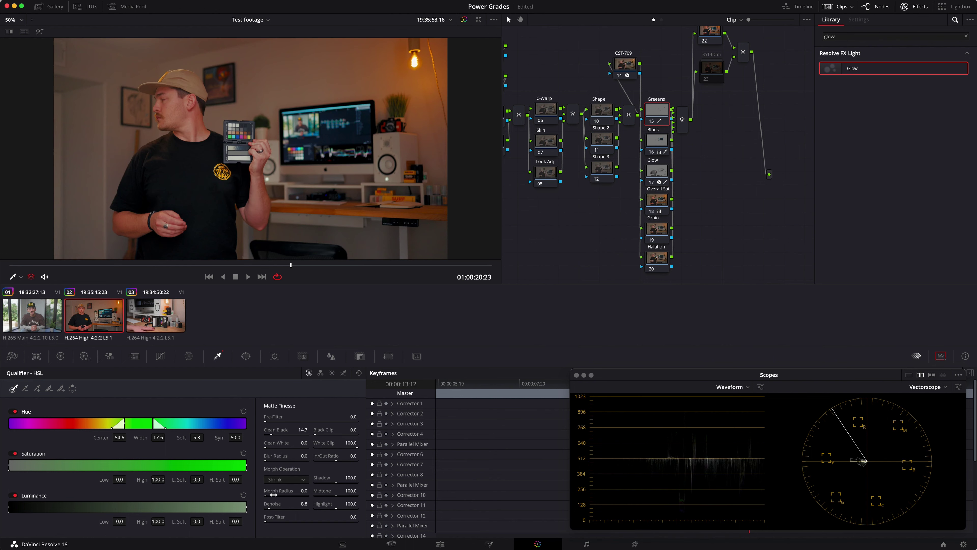
Step: Set the Greeens node's master Gain to 0.40 and toggle the node off and on to compare the greens
left_click(61, 356)
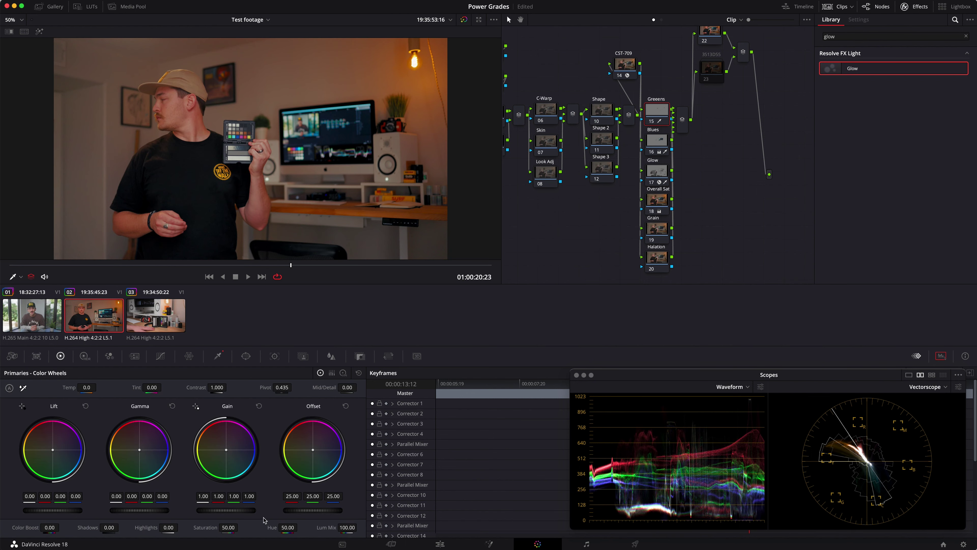
left_click_drag(242, 512, 55, 488)
key("ctrl+d")
key("ctrl+d")
key("ctrl+d")
key("ctrl+d")
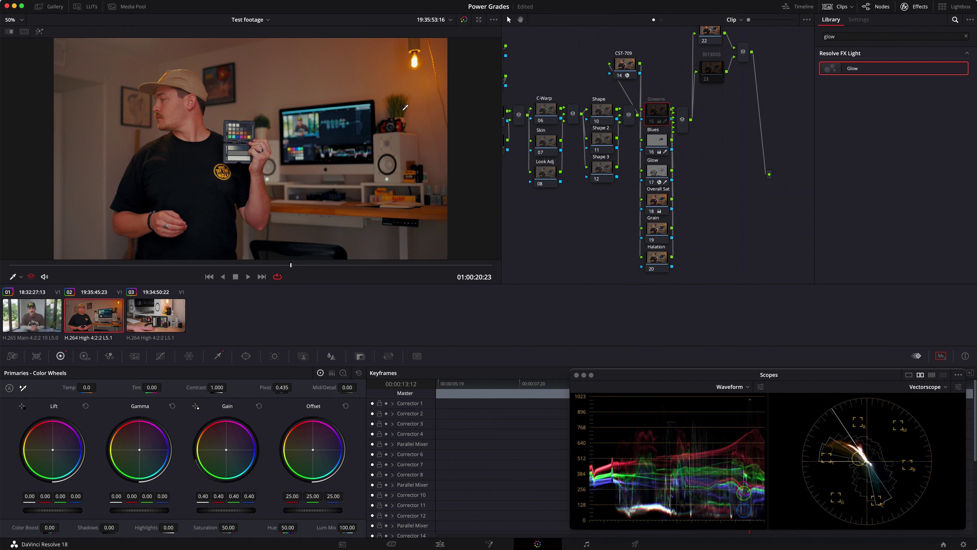
key("ctrl+d")
key("ctrl+d")
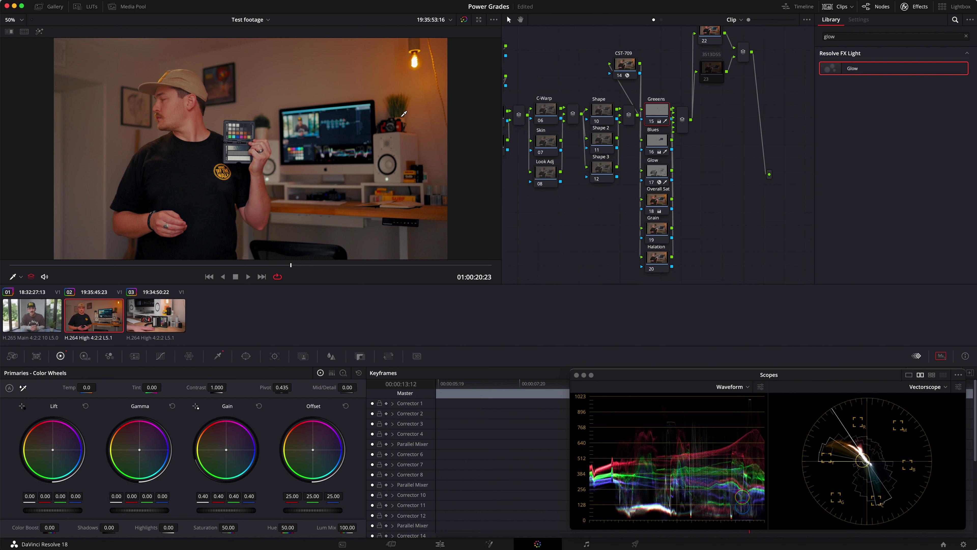